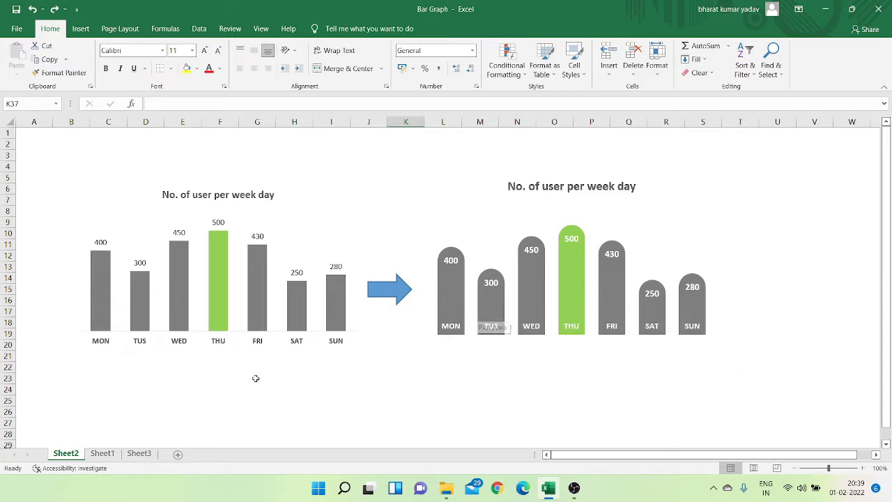
Step: Open Sheet1 and view the finished weekday table with its USER and MAX columns and the column chart beside it
click(102, 453)
scroll(165, 362, up, 5)
scroll(165, 361, up, 2)
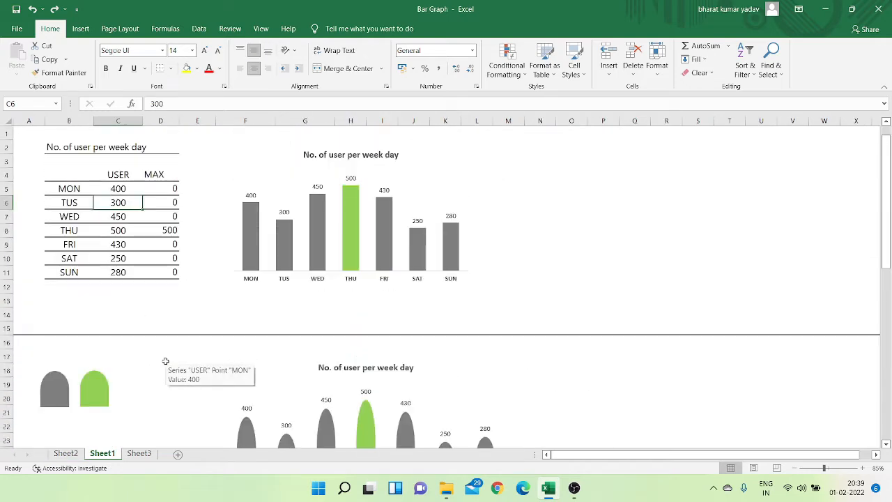
click(638, 234)
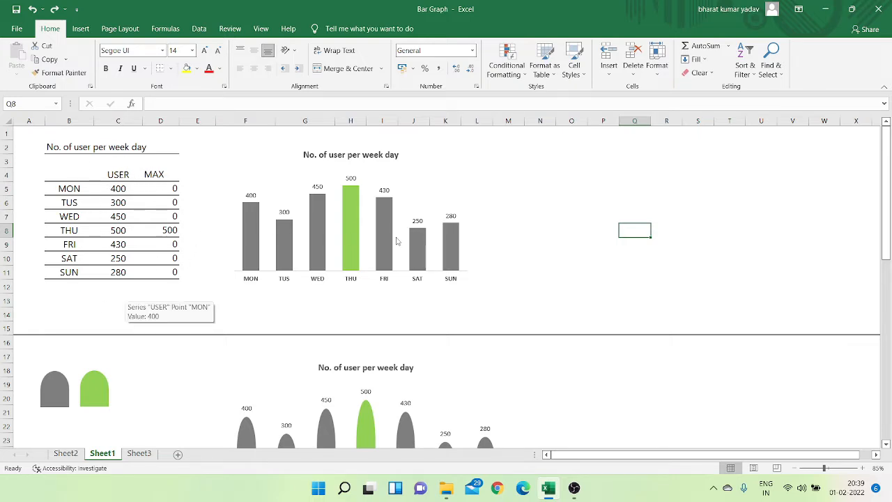
Step: Try 600 as Tuesday's user count in C6 to test the chart's highlight, and undo the entry
click(114, 202)
text(600)
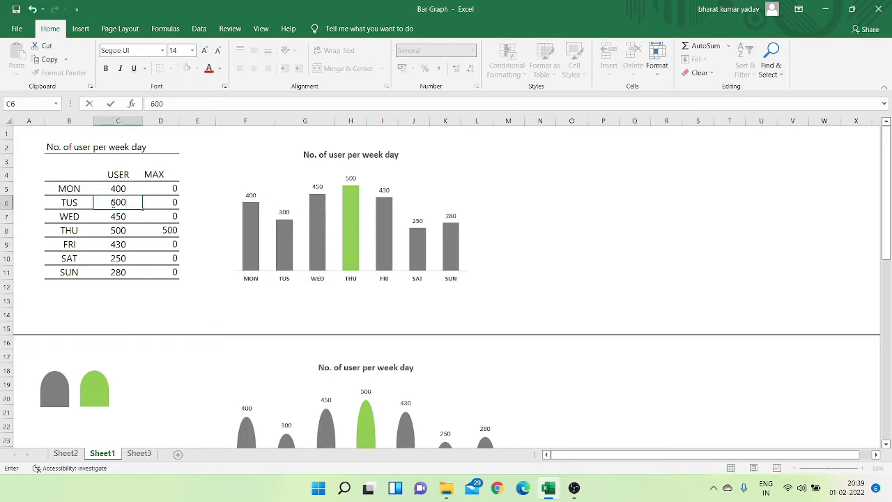
key(Return)
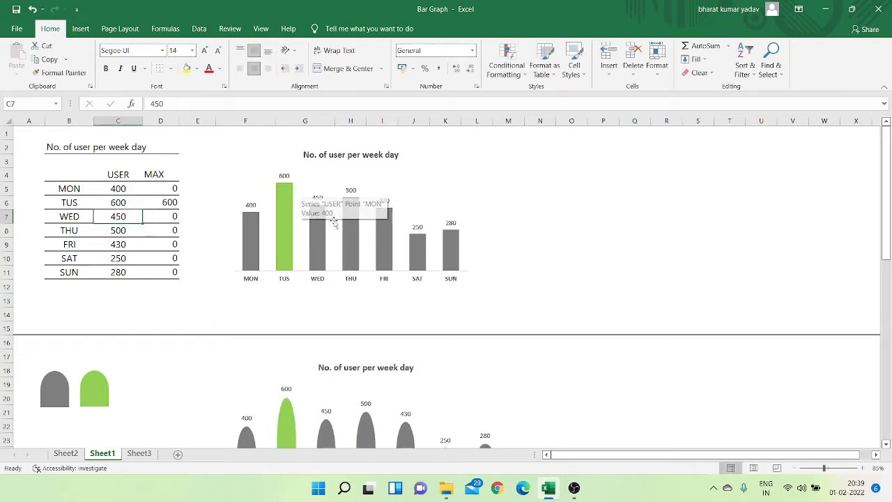
key(ctrl+z)
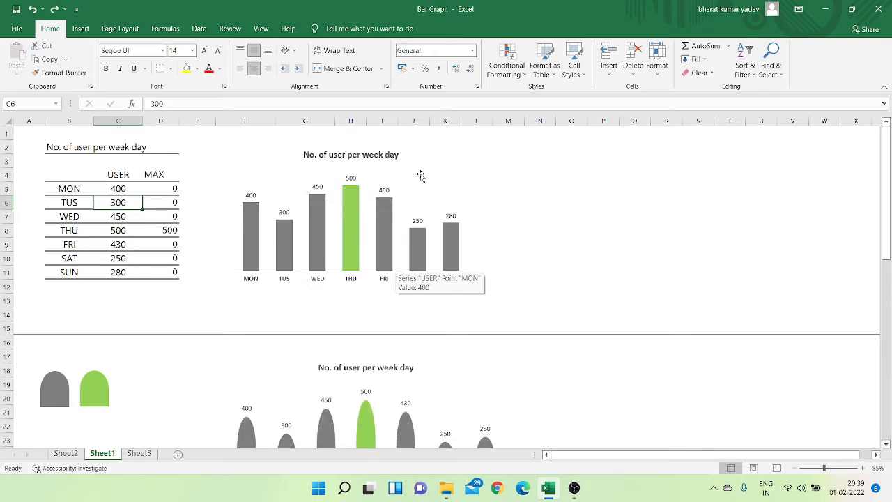
Step: Examine the rounded-column versions of the chart further down Sheet1 and compare them with the plain column chart
scroll(411, 236, down, 3)
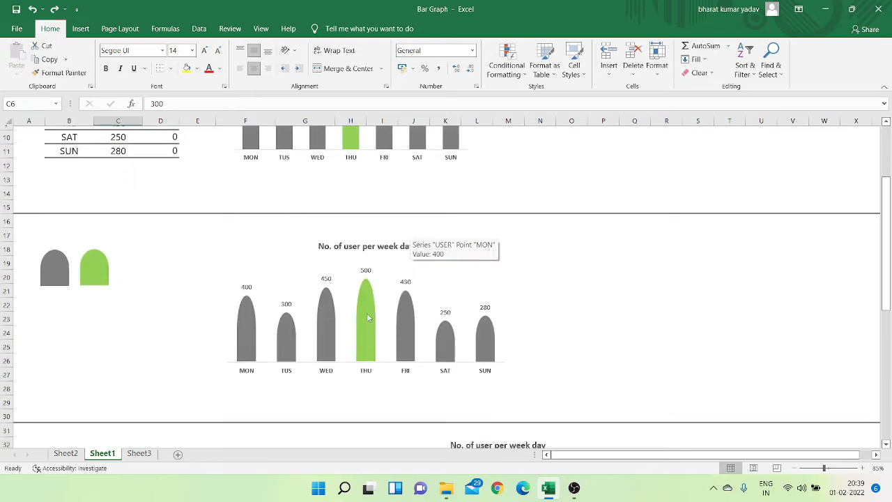
scroll(369, 318, up, 3)
scroll(352, 315, down, 3)
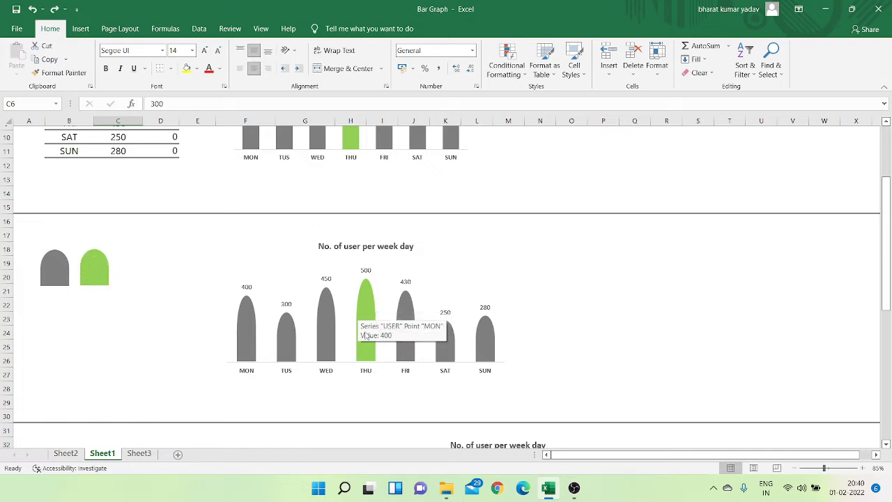
scroll(210, 298, down, 4)
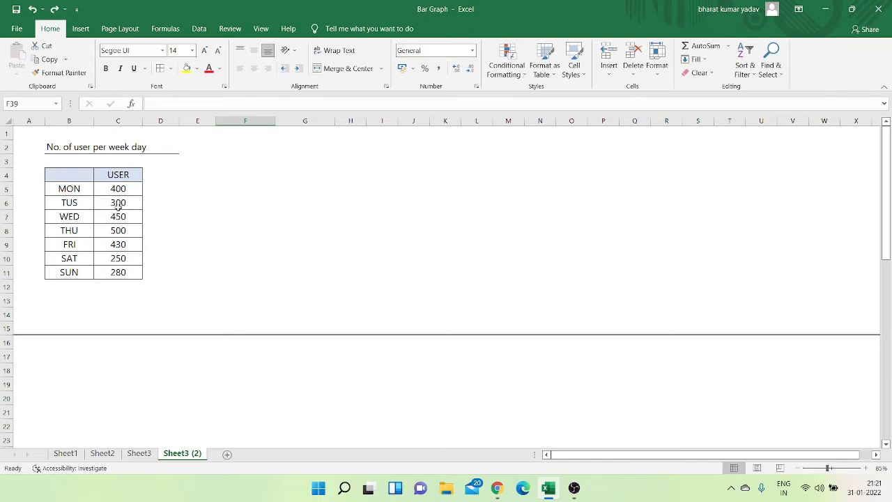
Step: Insert a 2-D clustered column chart from B4:C11, place it beside the table and enlarge it slightly
drag(75, 175, 118, 273)
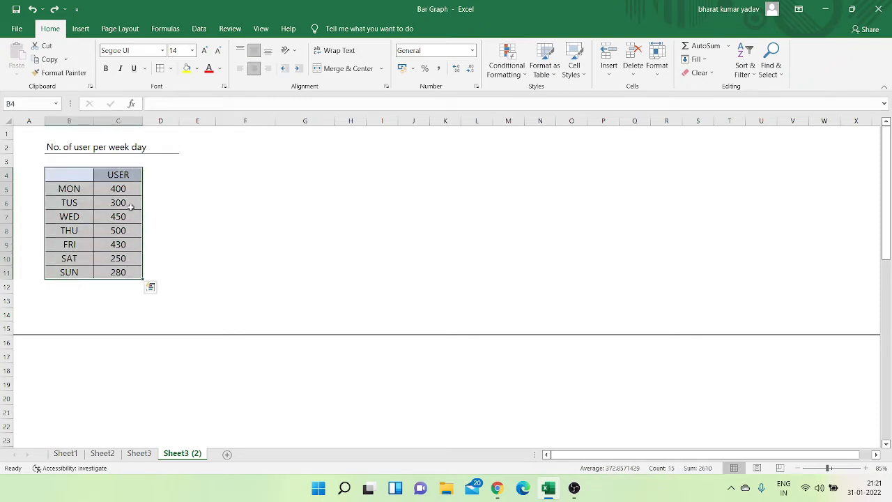
click(81, 29)
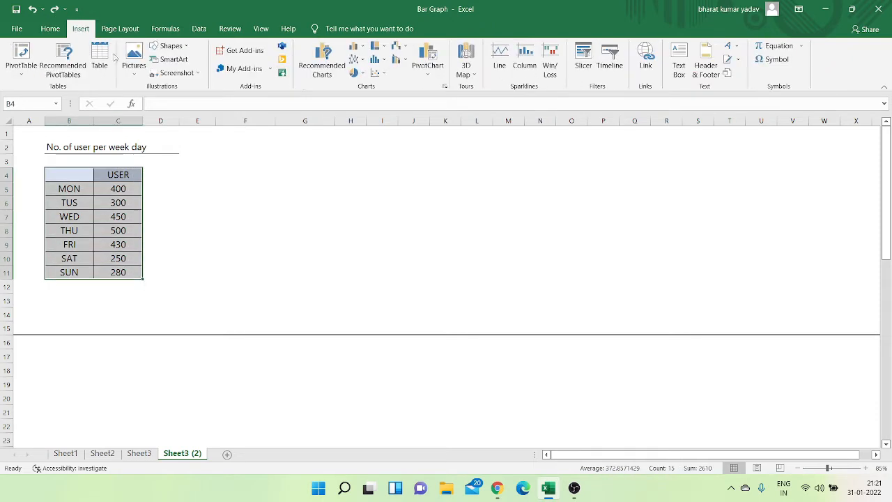
click(355, 46)
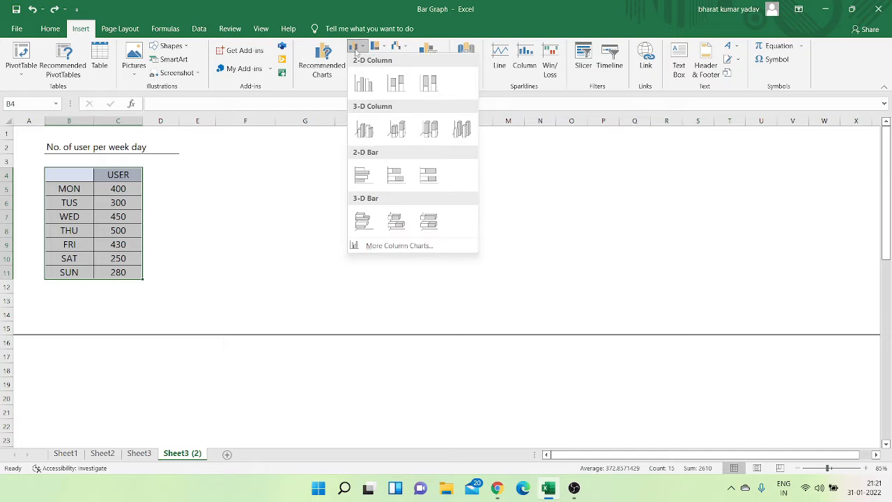
click(369, 83)
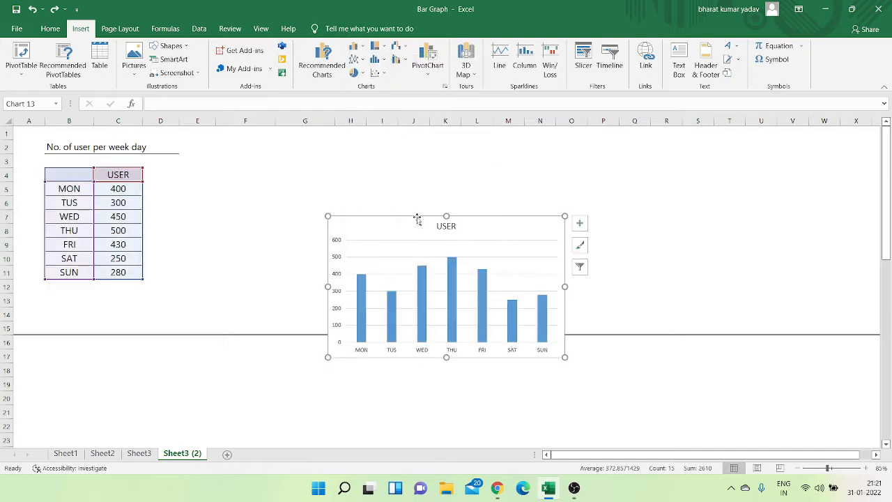
drag(417, 217, 354, 149)
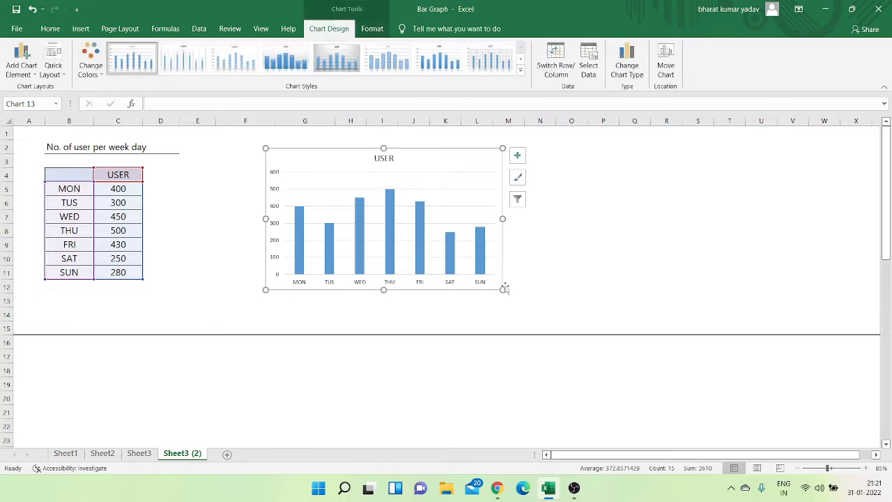
drag(505, 290, 519, 307)
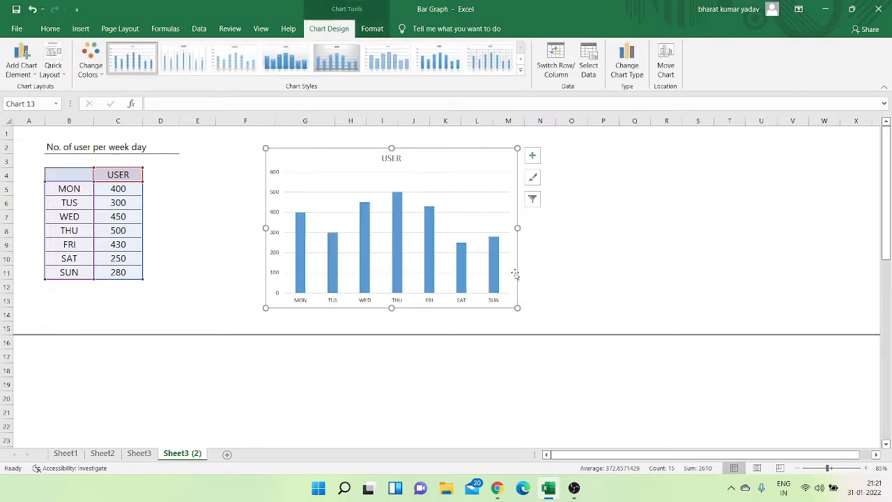
Step: Delete the chart's vertical axis and link the chart title to cell B2
click(278, 198)
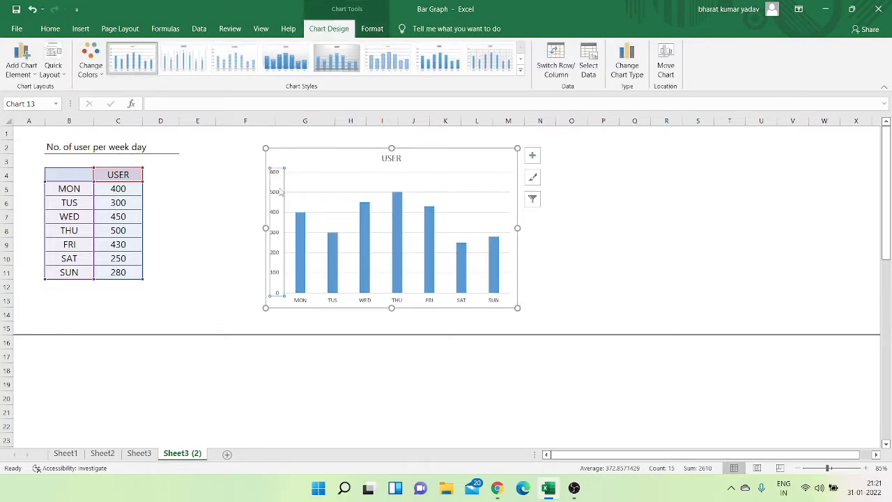
key(Delete)
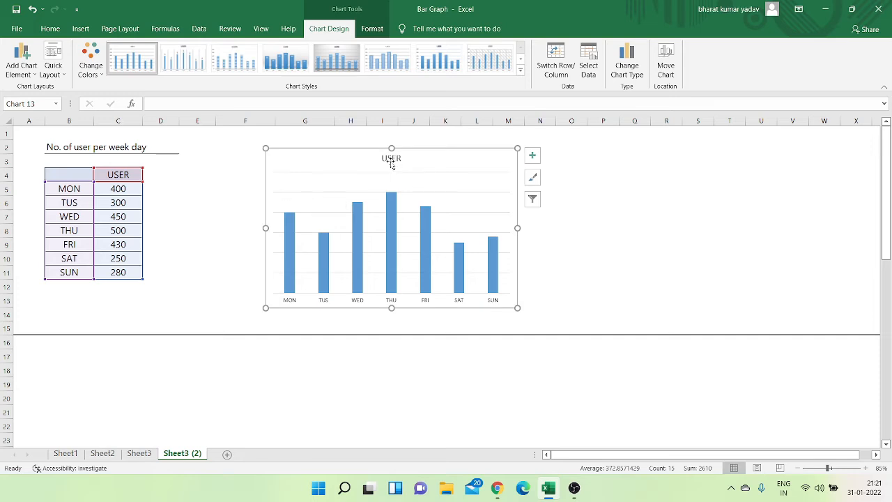
click(392, 161)
text(=)
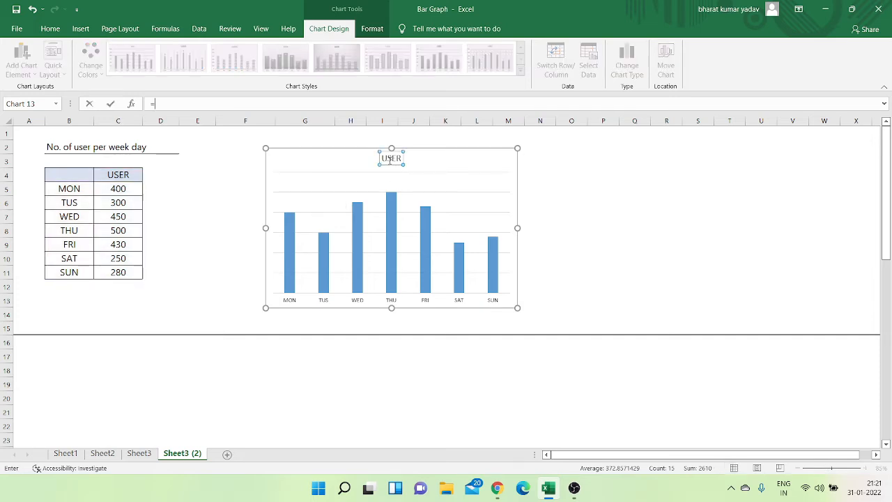
click(51, 147)
key(Return)
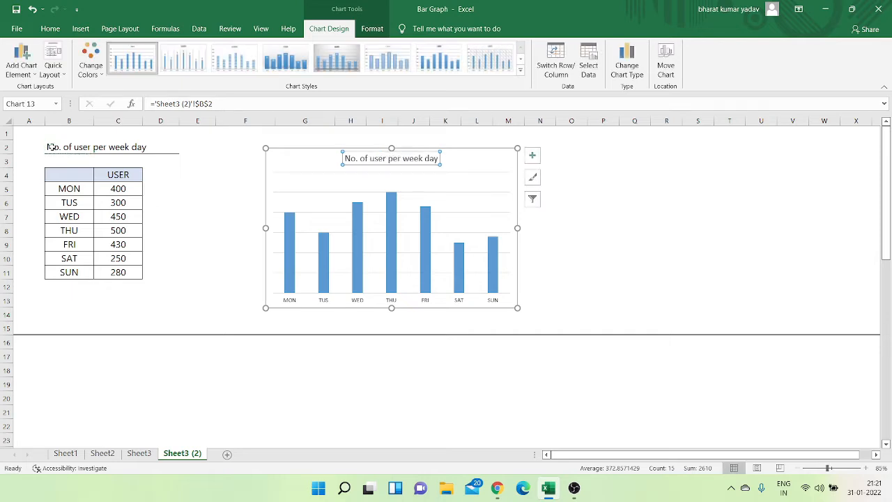
Step: Add data labels to the chart and remove its gridlines
click(532, 156)
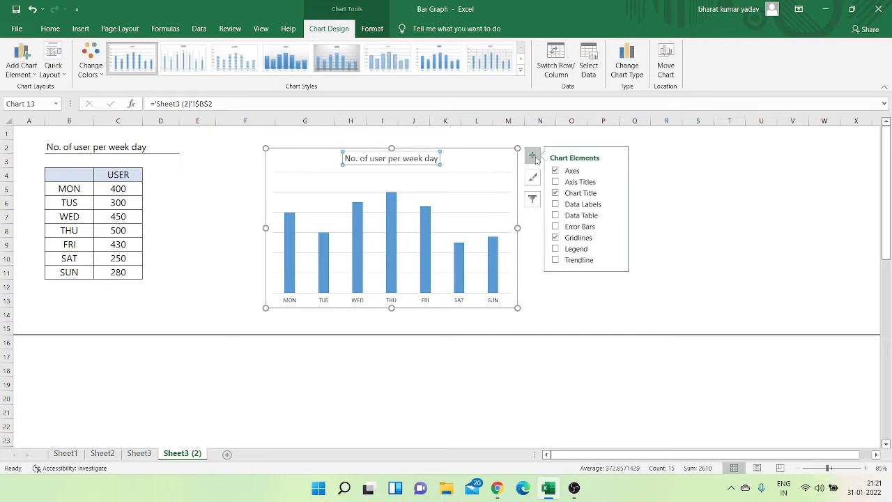
click(558, 204)
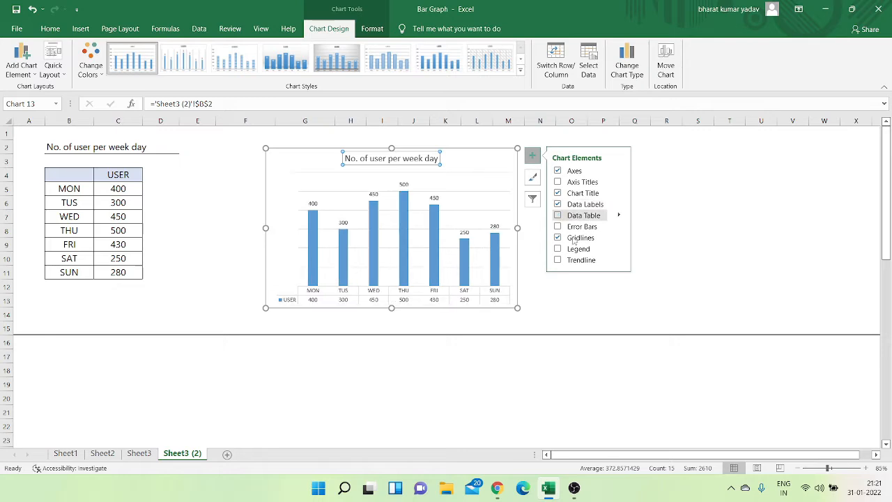
click(557, 238)
click(615, 287)
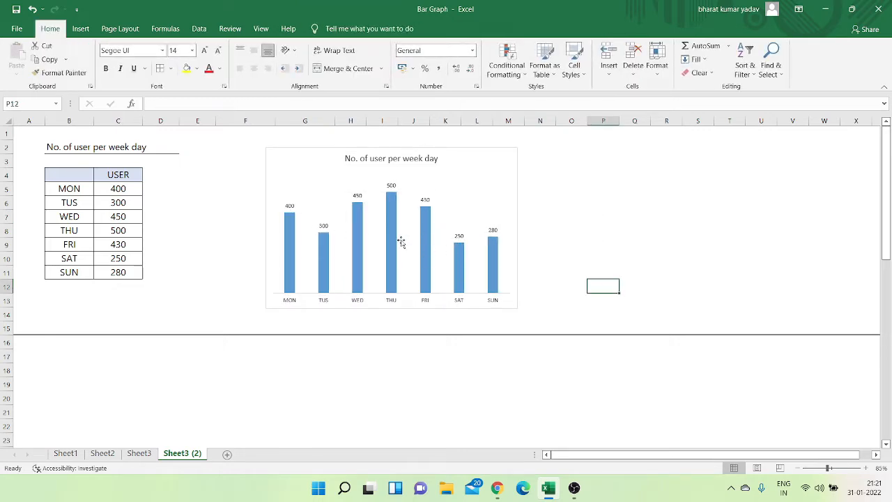
Step: Set the gap width of the USER series to 70%
click(389, 224)
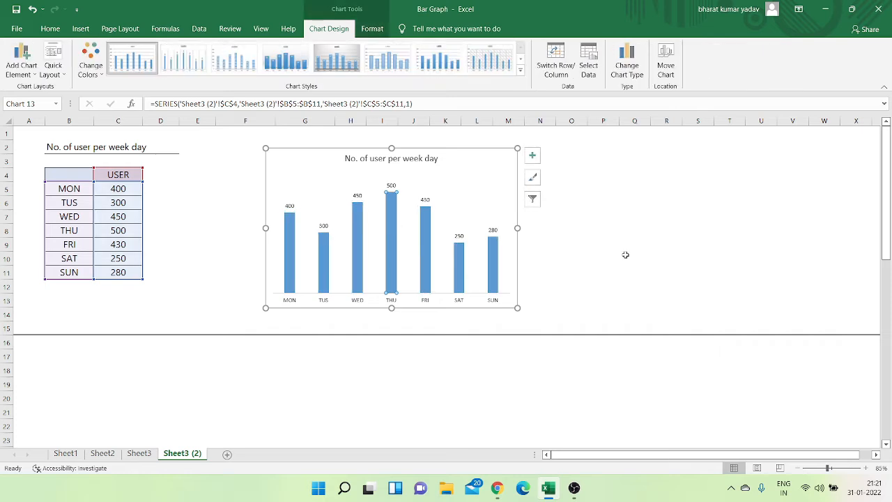
double_click(428, 244)
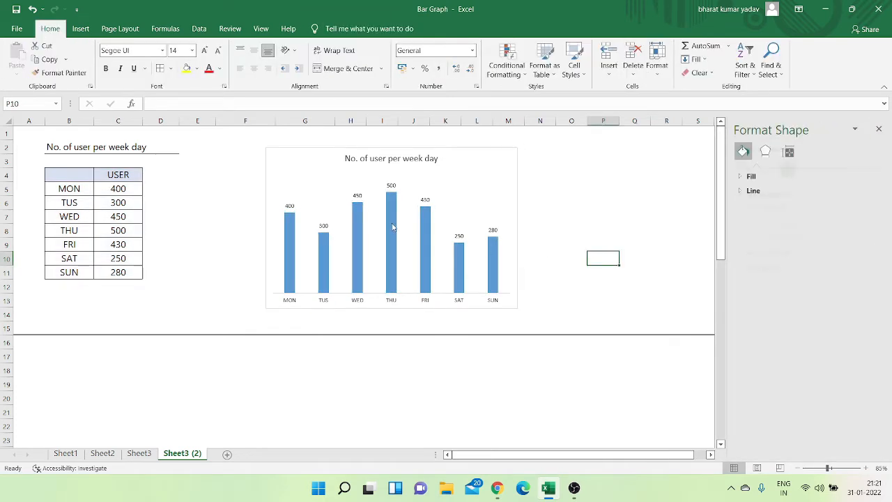
click(393, 226)
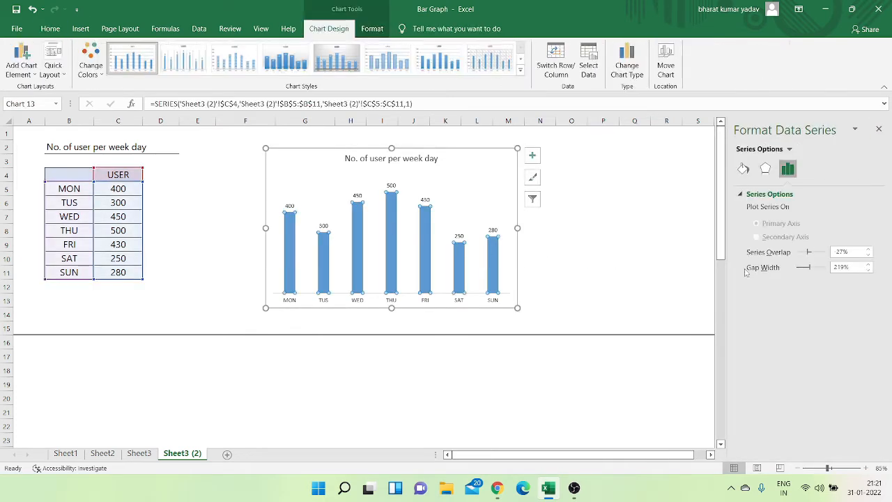
drag(859, 267, 783, 267)
text(70)
key(Return)
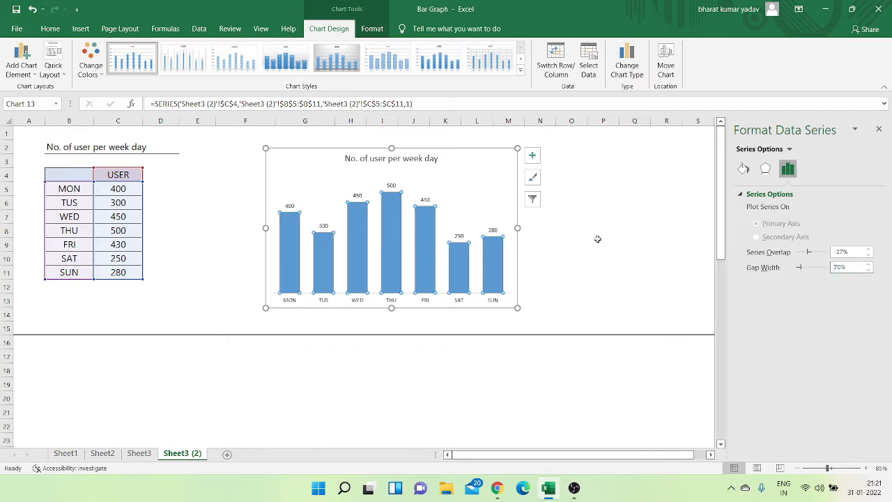
click(572, 230)
Step: Fill all columns of the USER series with the gray tint of black from the theme colors
click(397, 219)
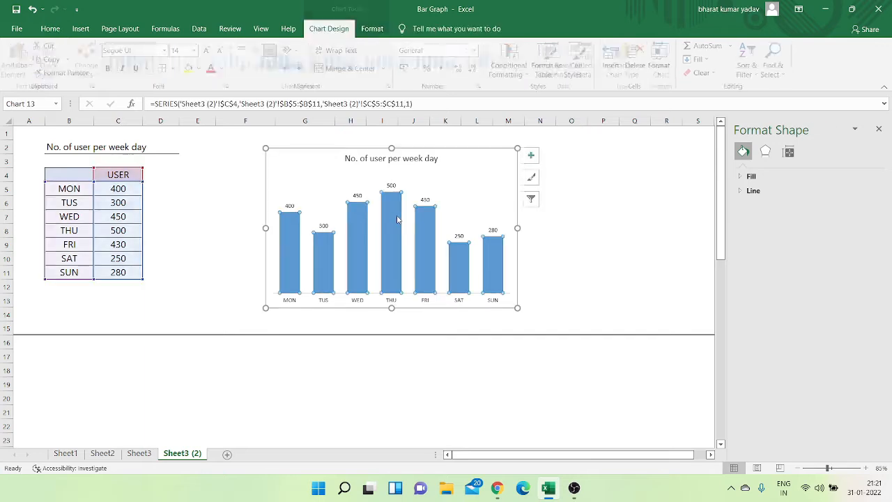
right_click(392, 203)
click(405, 175)
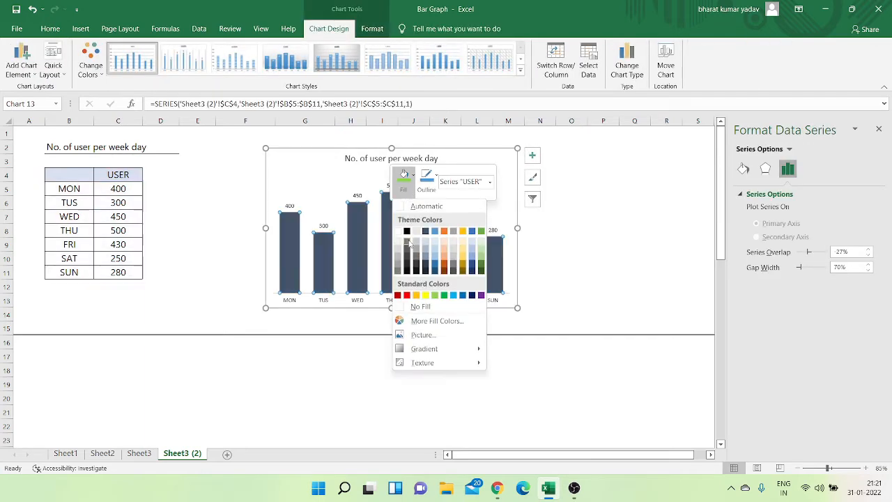
click(409, 241)
click(603, 258)
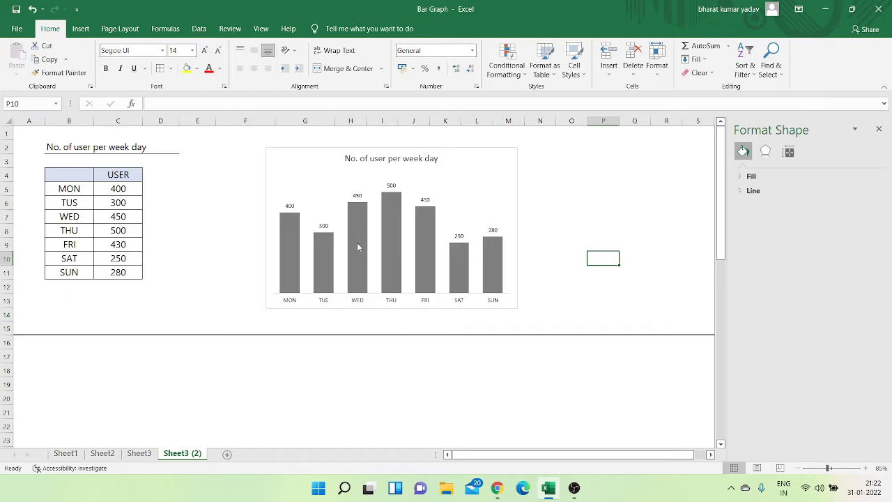
Step: Fill only the THU column with the standard light green color
click(388, 249)
right_click(392, 207)
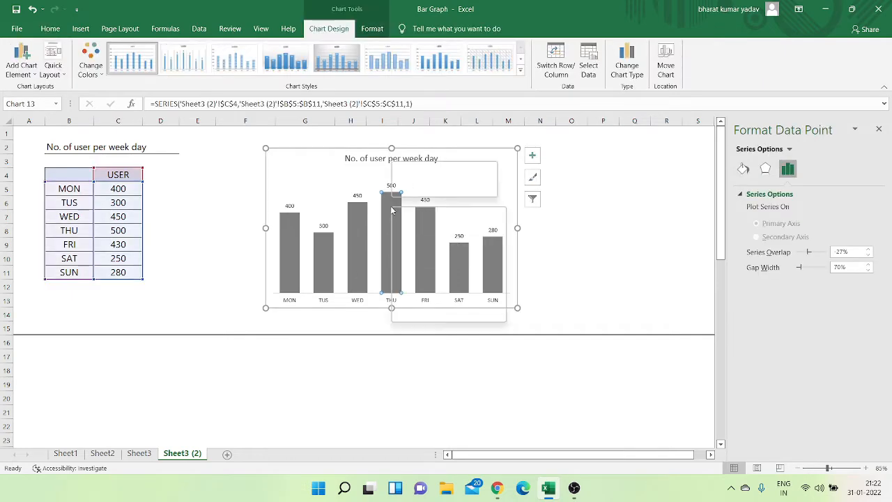
click(406, 175)
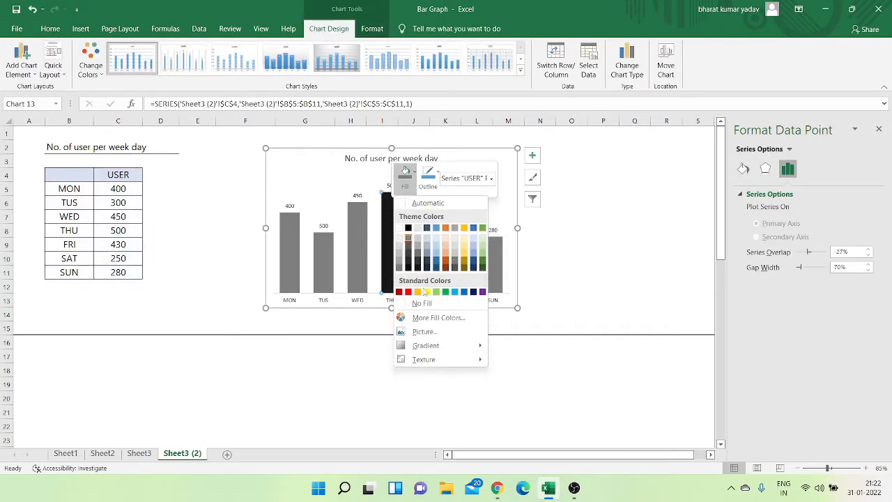
click(436, 293)
click(562, 254)
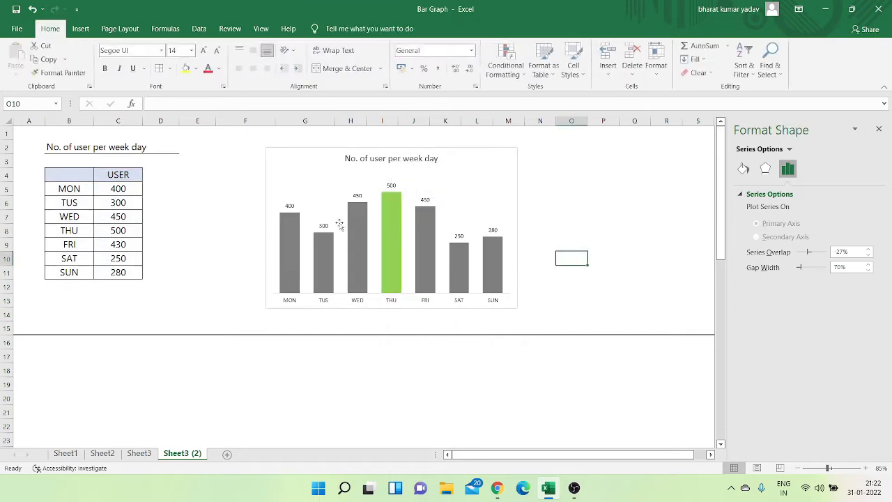
Step: Try 600 as Tuesday's user count in C6, and undo that entry together with the THU column's green fill
click(130, 203)
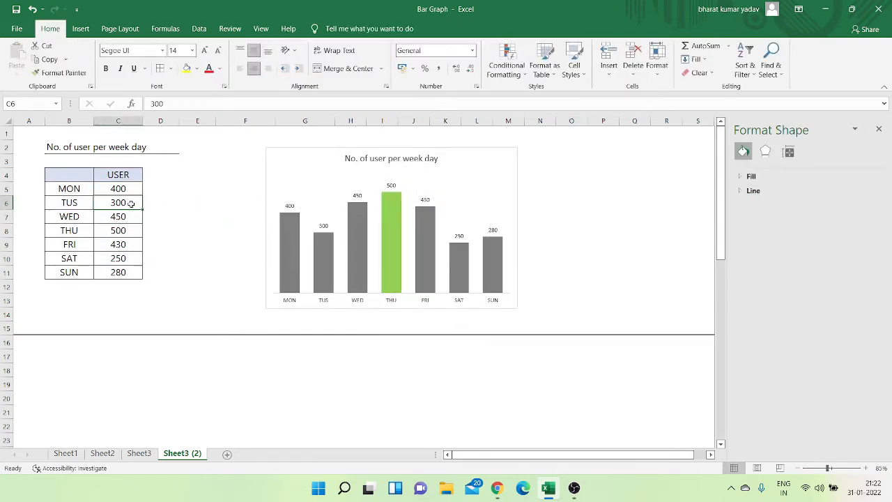
text(600)
key(Return)
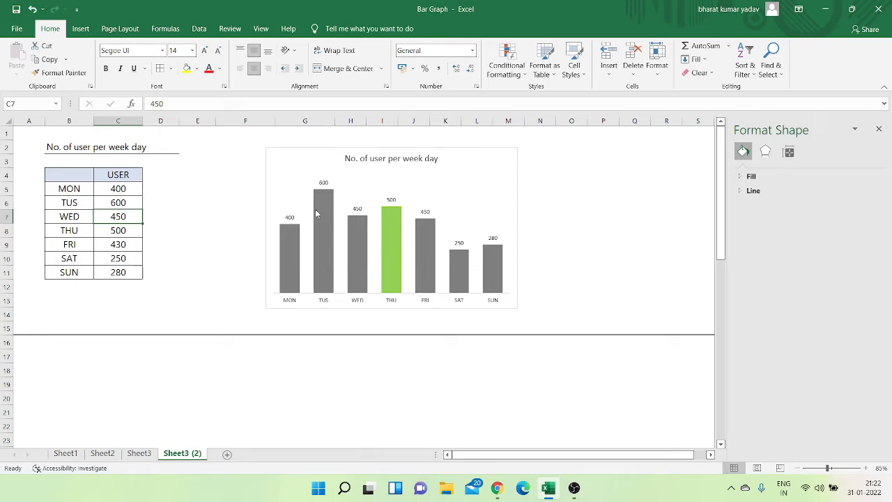
mouse_move(321, 211)
mouse_move(393, 244)
key(ctrl+z)
key(ctrl+z)
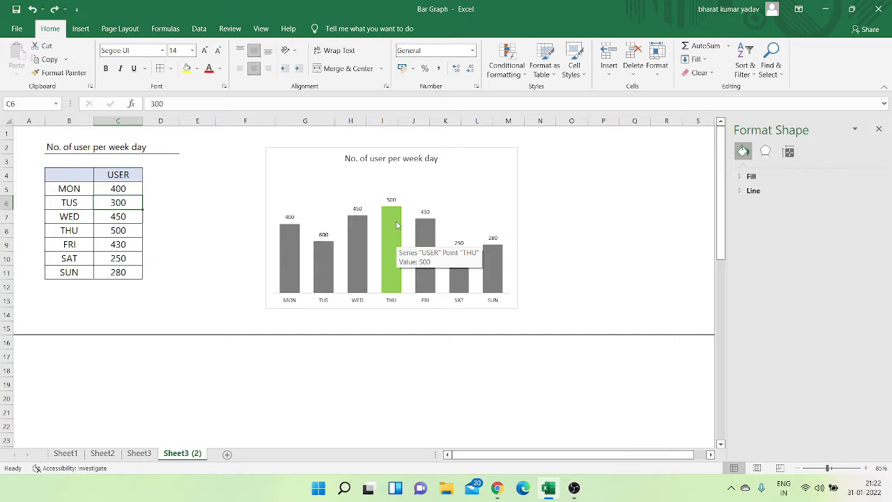
Step: Shift the chart slightly away from the data table and enter the header MAX in D4
click(564, 232)
drag(471, 159, 496, 149)
click(160, 171)
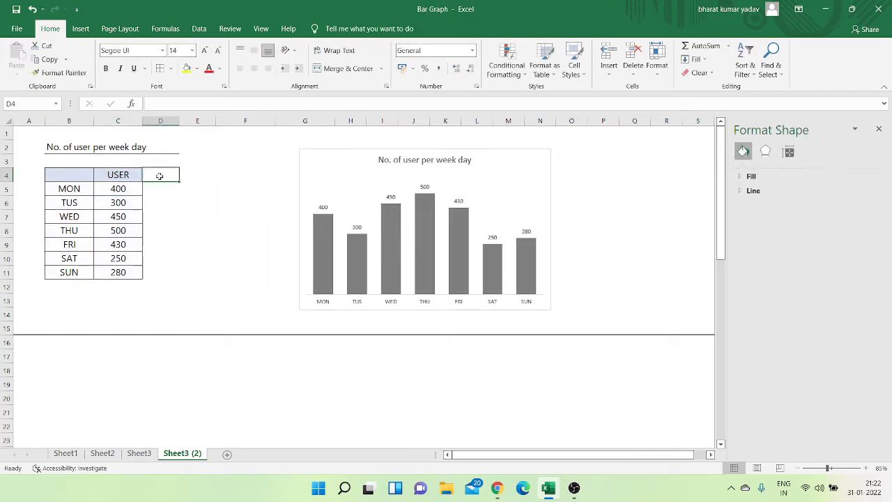
text(MAX)
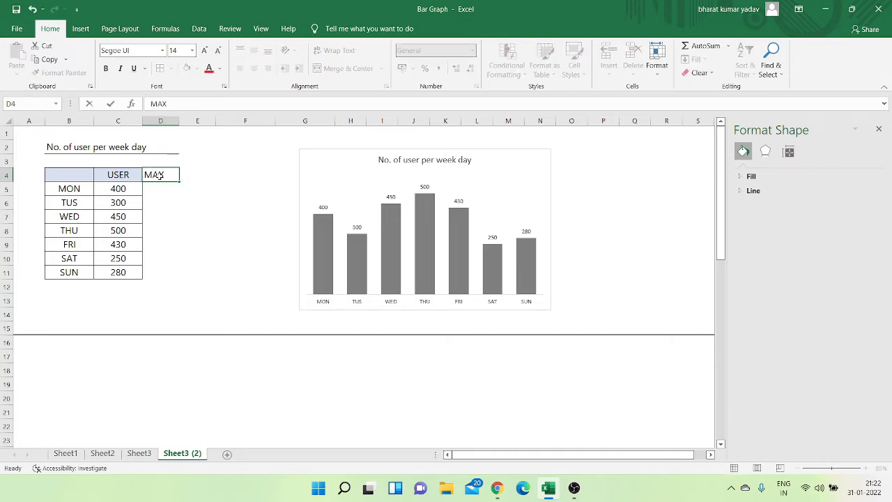
key(Return)
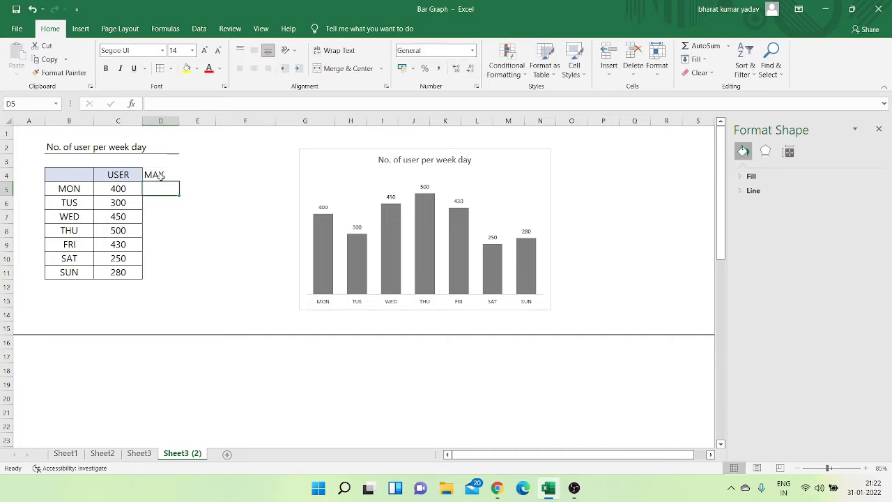
Step: Enter the formula =IF(C5=MAX($C$5:$C$11),C5,0) in D5 for Monday
text(=)
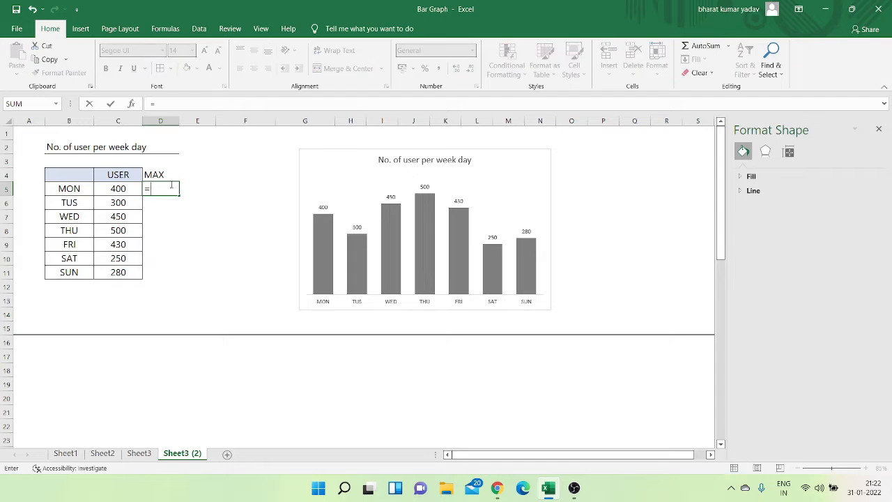
text(if()
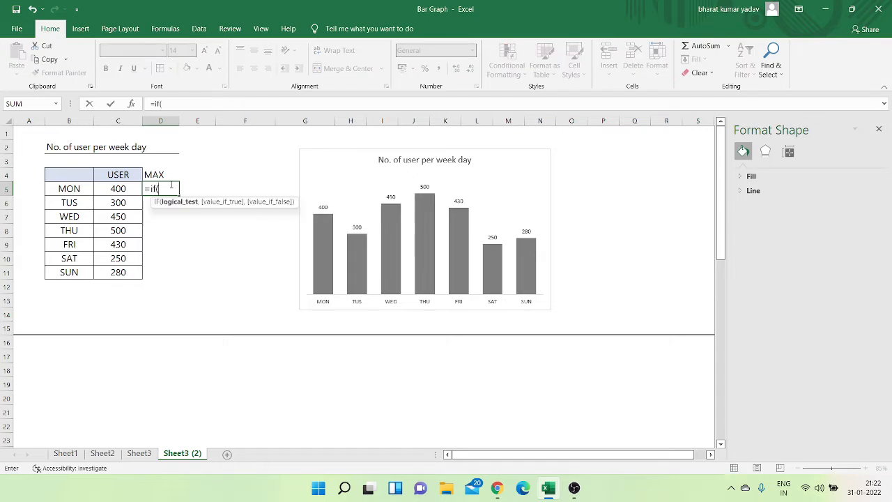
click(119, 188)
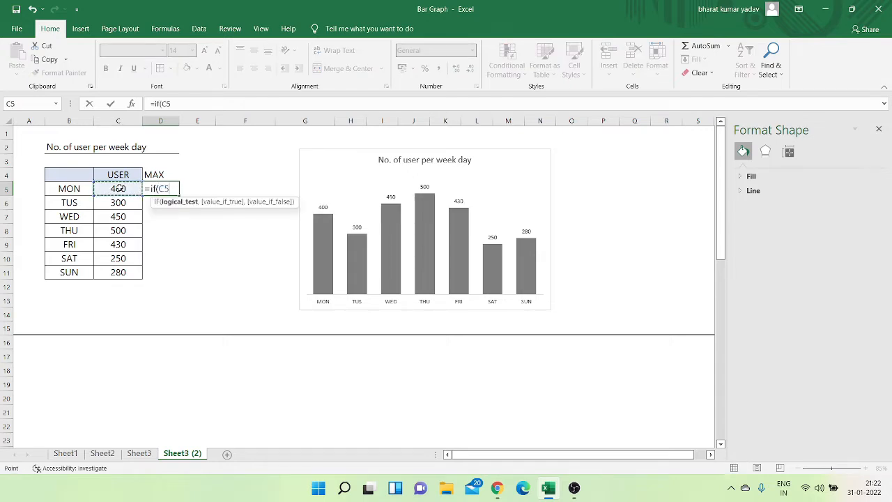
text(=max()
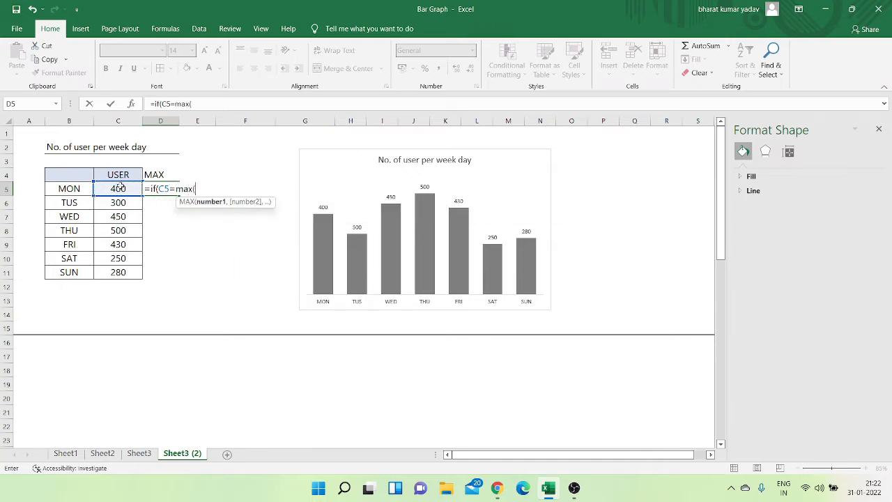
drag(118, 188, 120, 266)
key(F4)
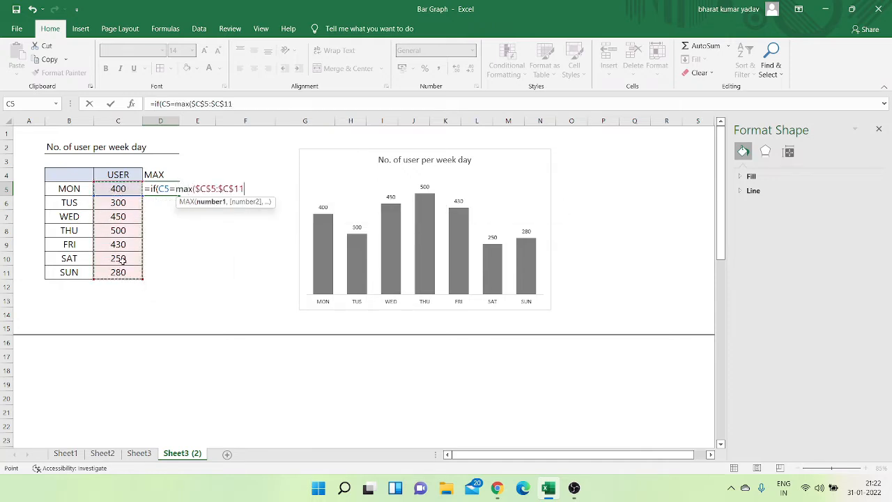
text())
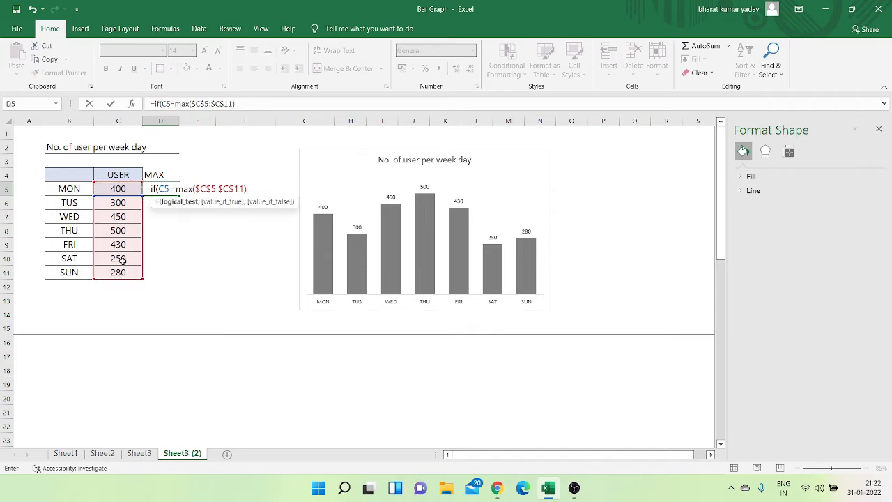
text(,)
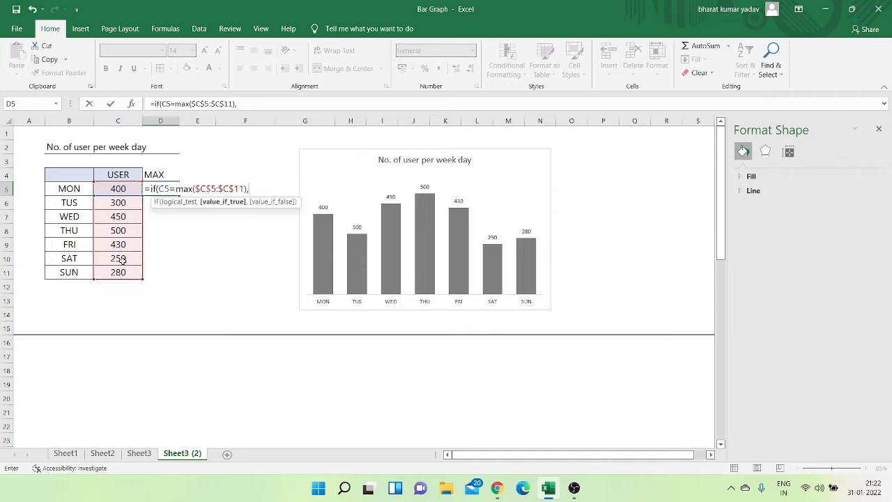
click(120, 188)
text(,)
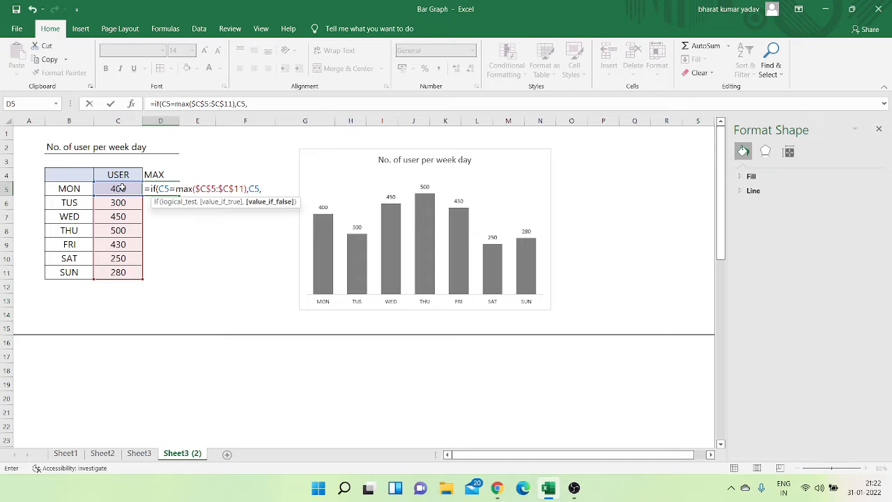
text(0))
key(Return)
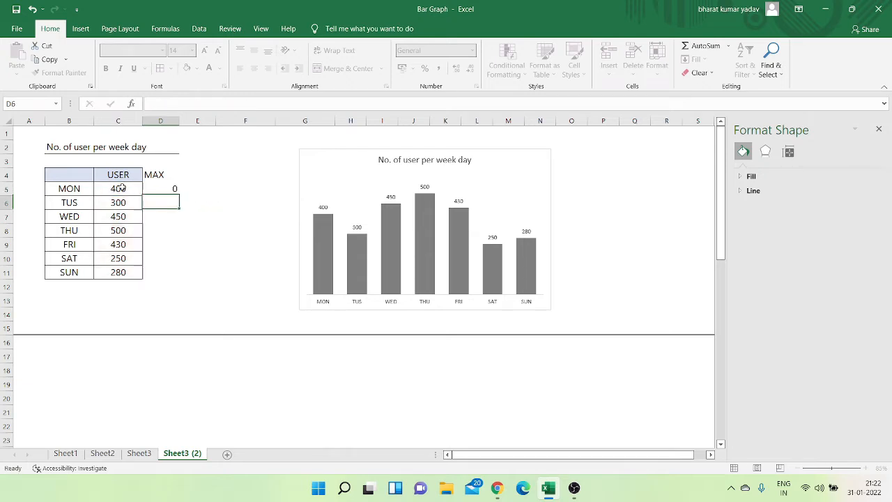
Step: Fill the D5 formula down through D11 so every weekday has a MAX value
click(167, 188)
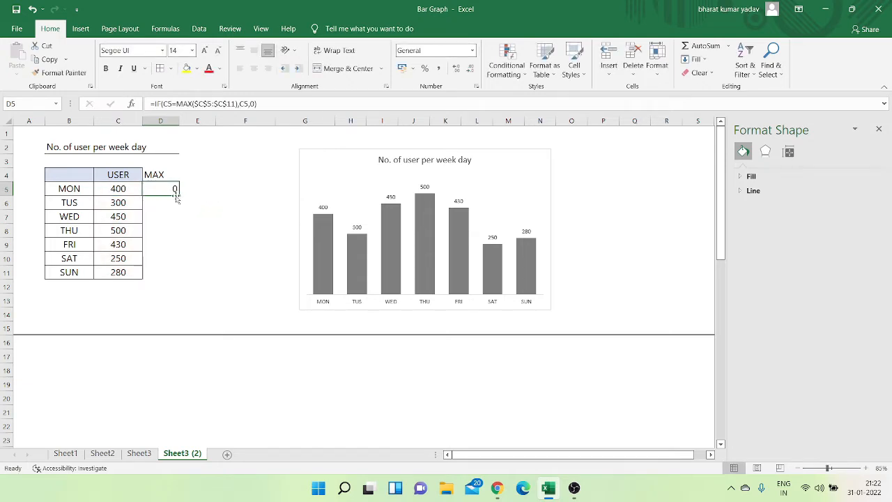
double_click(180, 196)
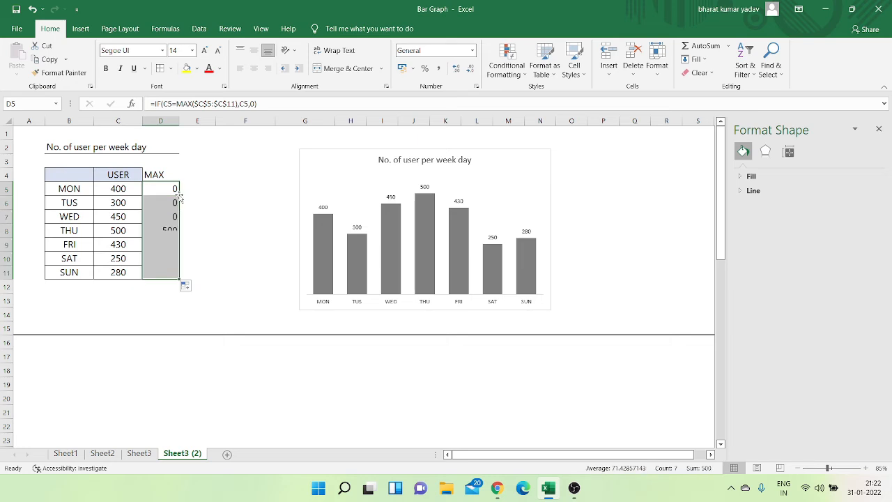
click(210, 229)
Step: Copy the formatting of the USER header in C4 to the MAX header in D4
click(118, 174)
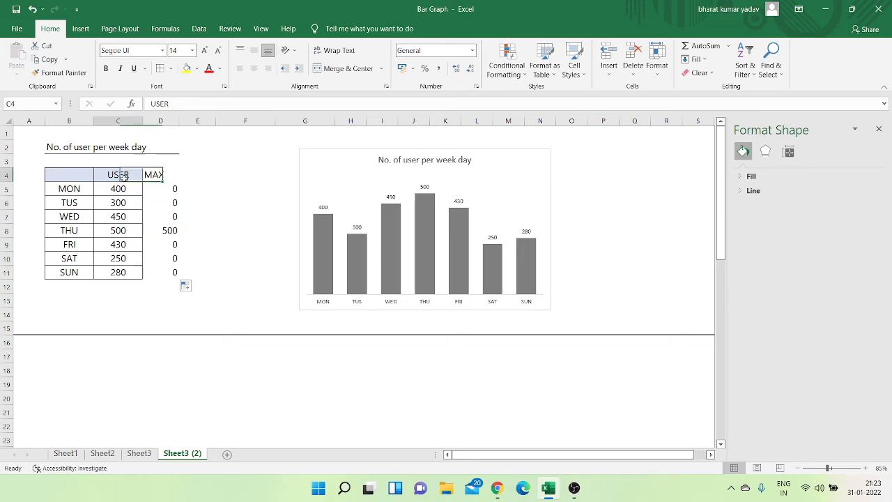
click(59, 72)
click(160, 174)
Step: Apply all borders to the table B4:D11 and center its contents horizontally
drag(69, 175, 161, 274)
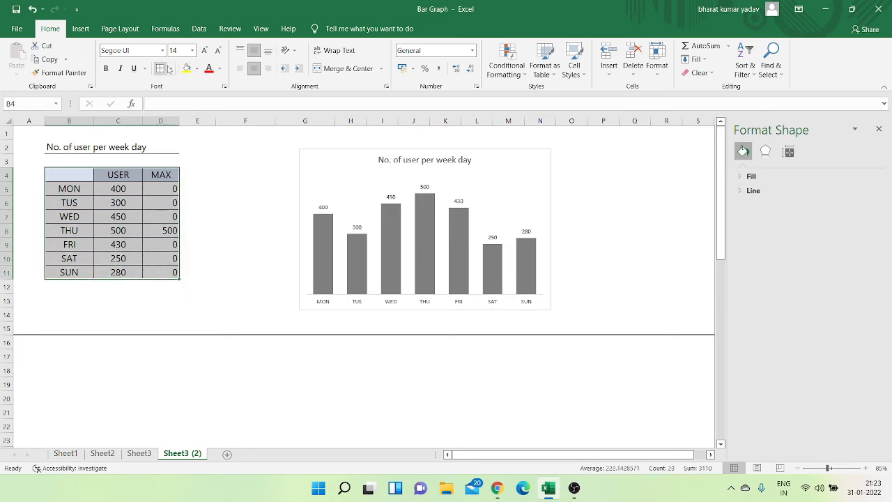
click(254, 68)
click(254, 67)
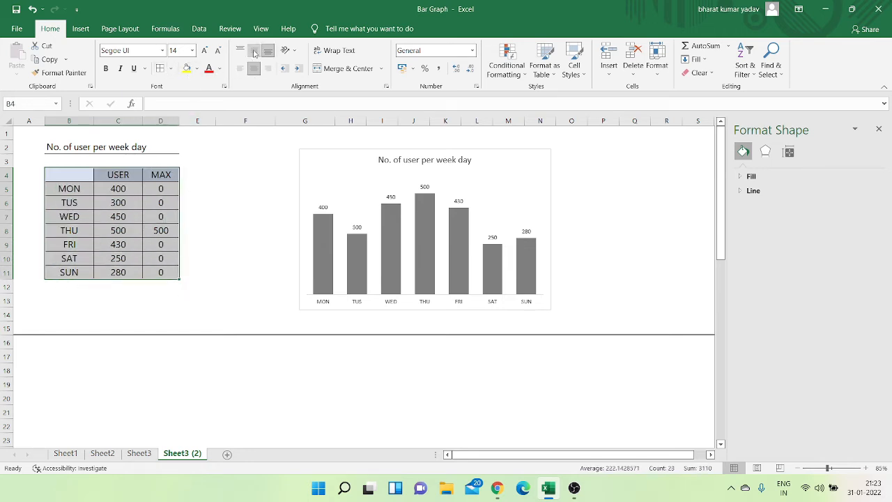
Step: Move the chart back toward the table and add a second series named from D4 with the values D5:D11
click(354, 150)
drag(355, 149, 315, 148)
right_click(321, 188)
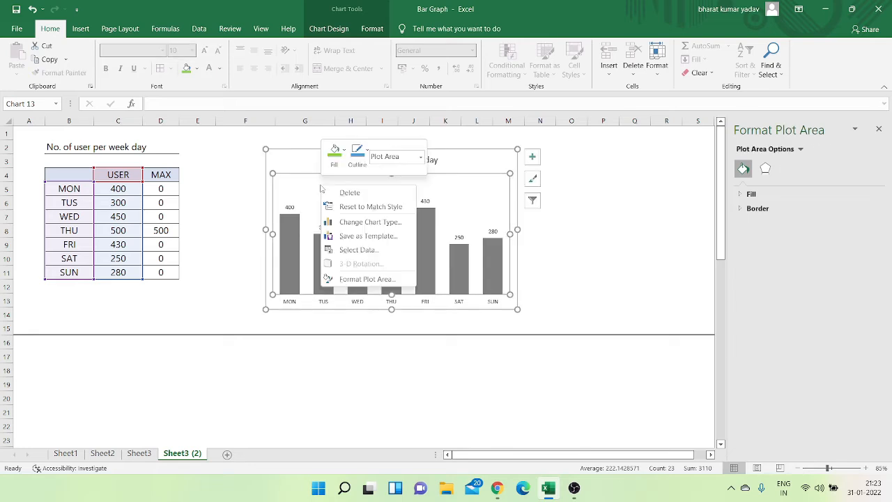
click(360, 250)
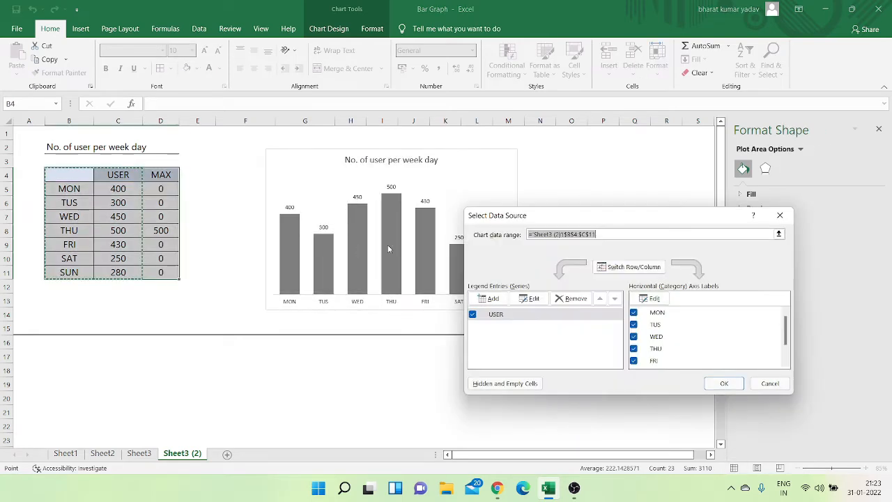
click(490, 299)
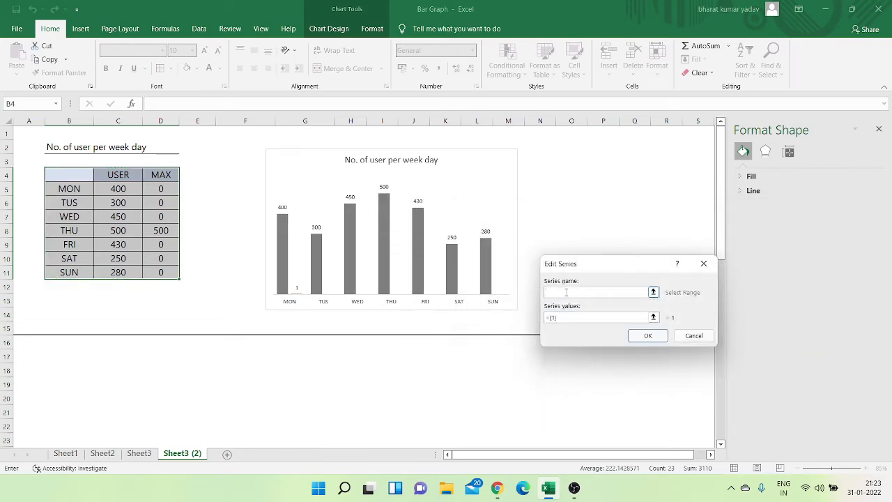
click(166, 177)
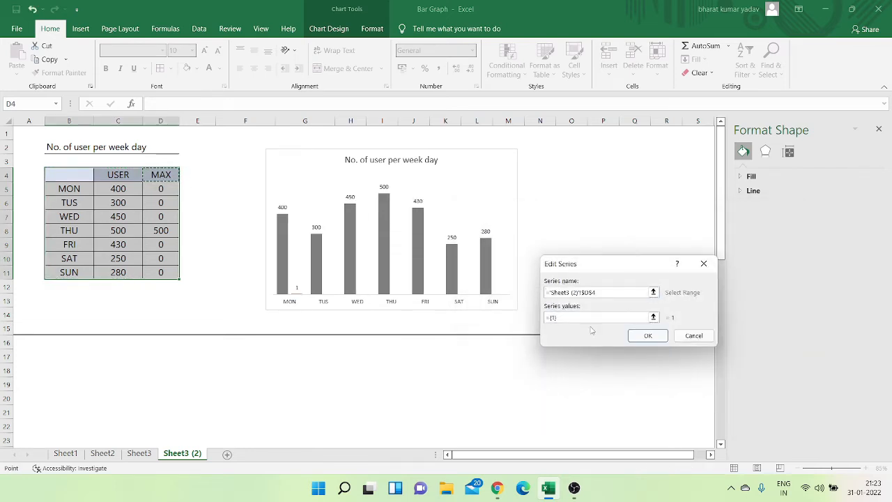
click(653, 318)
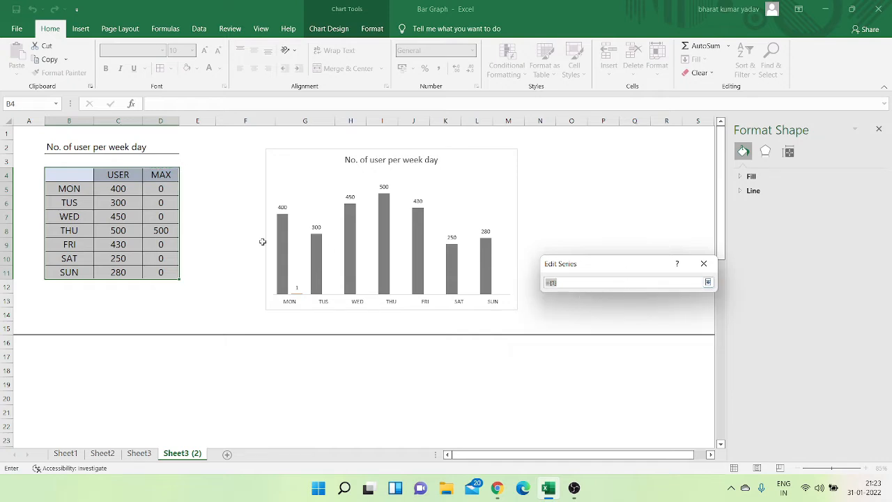
drag(173, 194, 191, 282)
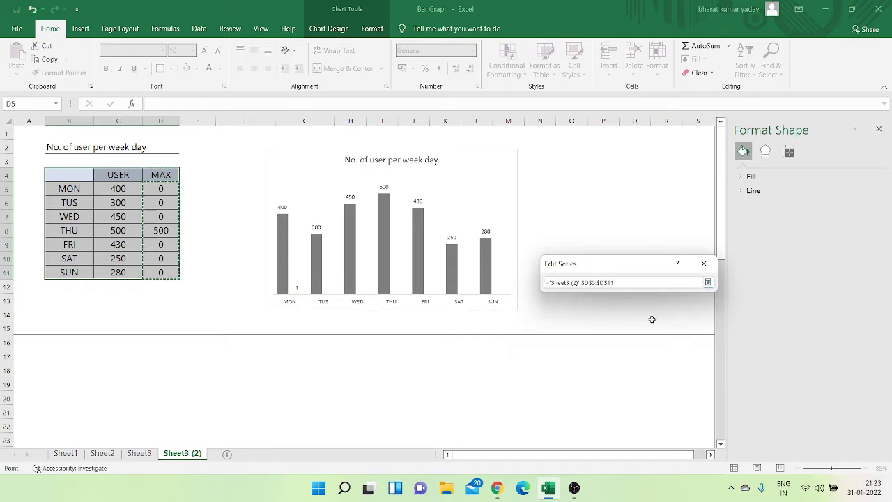
click(708, 283)
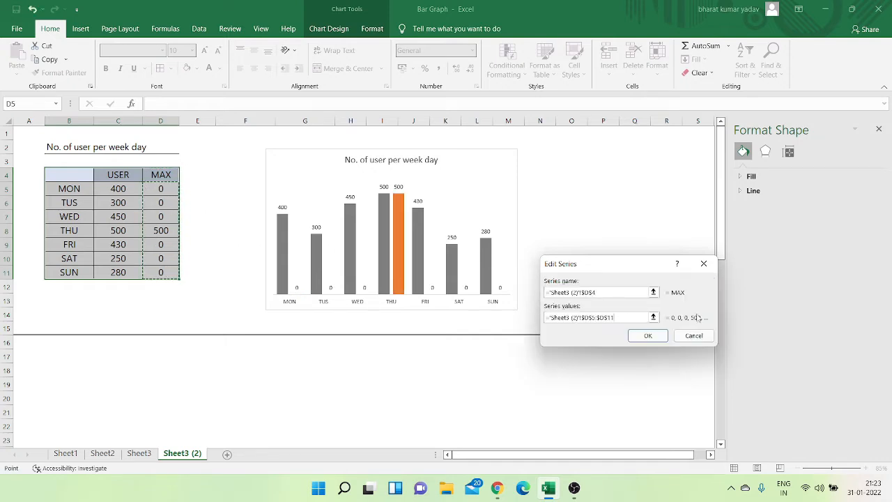
click(649, 336)
click(713, 381)
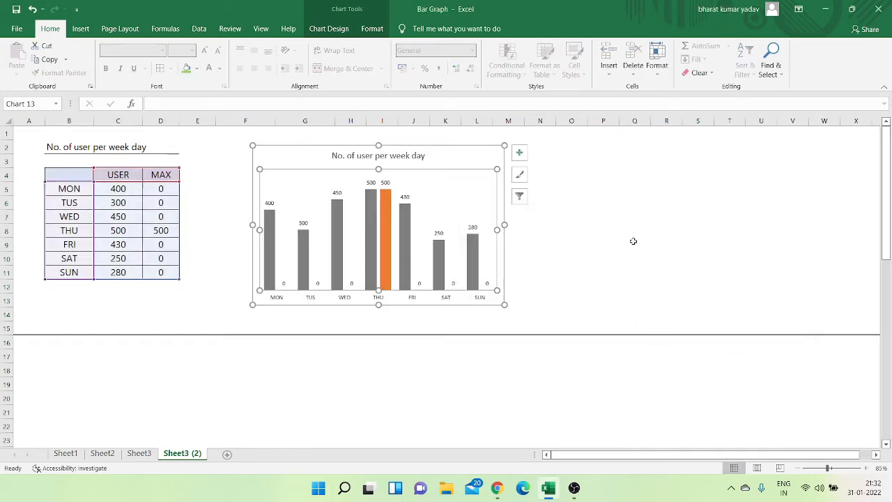
Step: Fill the MAX series in the chart with the standard light green color
click(587, 232)
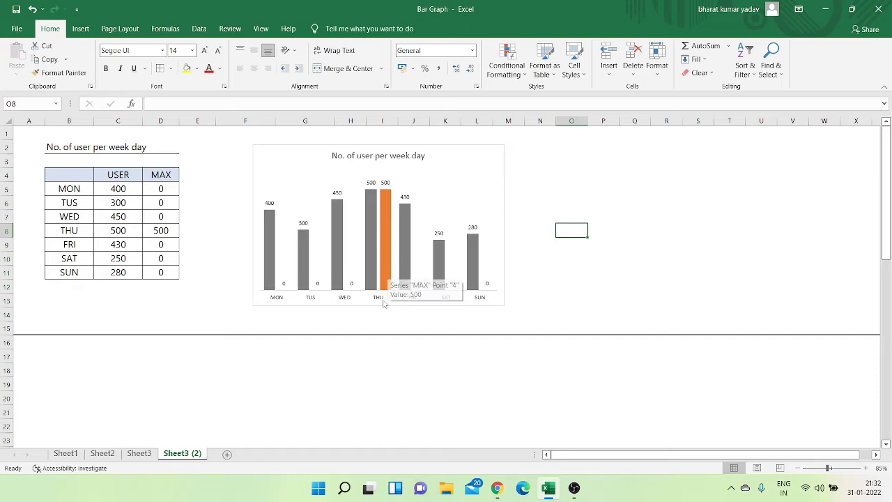
right_click(388, 207)
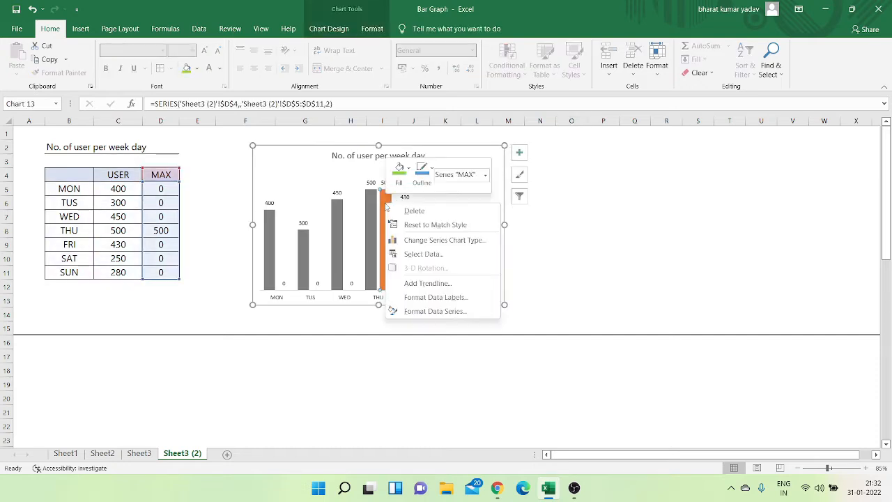
click(400, 169)
click(430, 288)
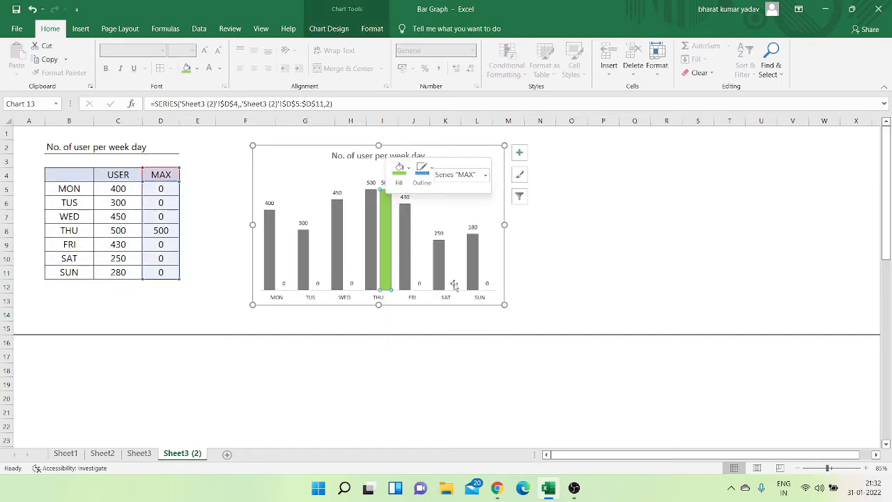
key(Escape)
key(Escape)
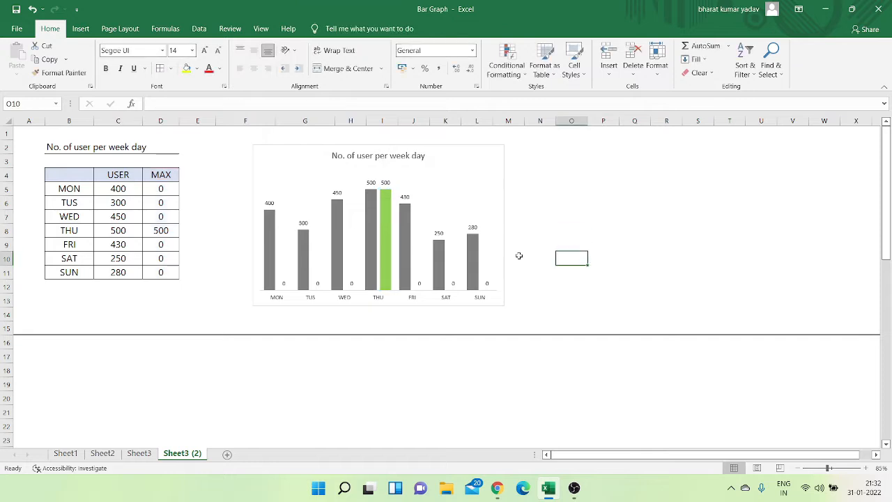
Step: Set the series overlap to 100% so the MAX columns cover the USER columns
double_click(389, 215)
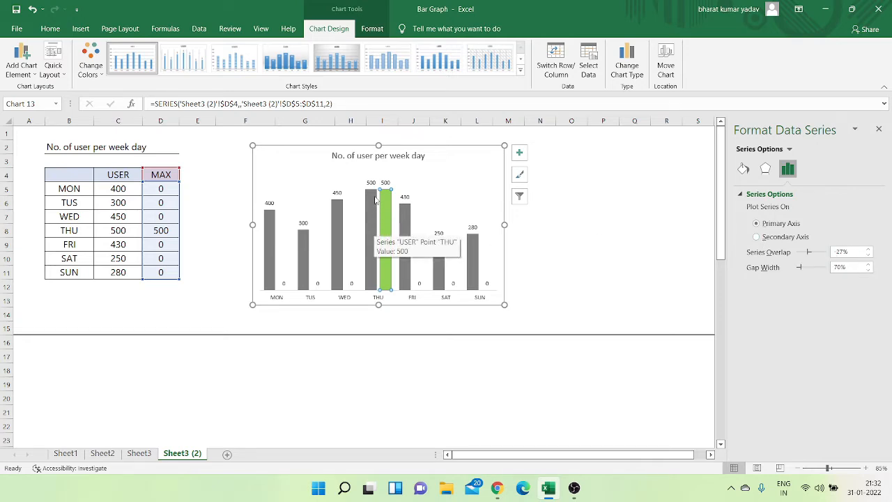
double_click(847, 251)
text(1)
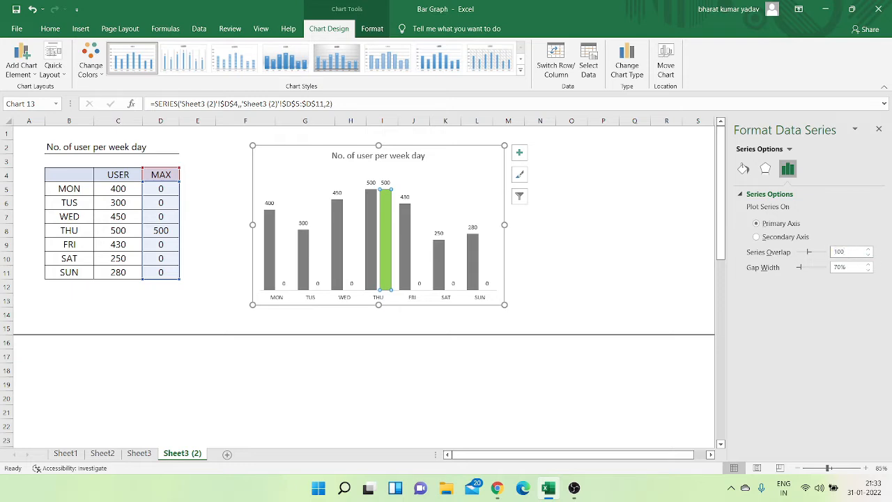
text(00)
key(Return)
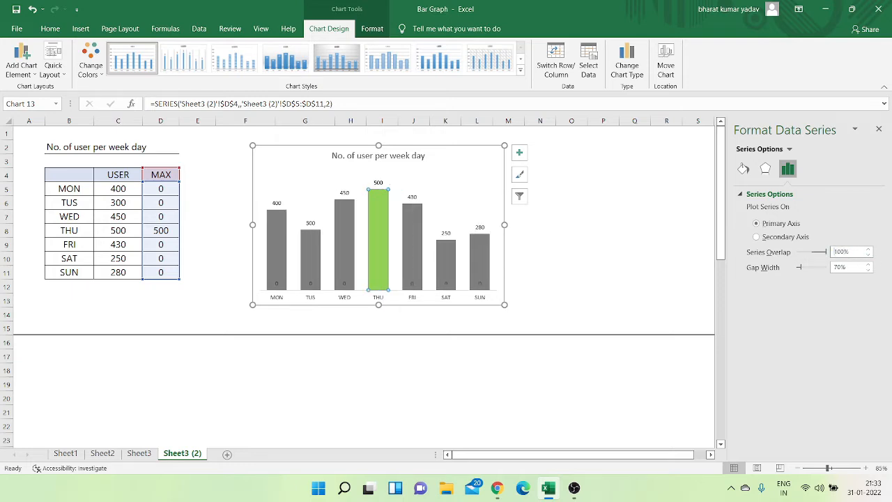
click(579, 218)
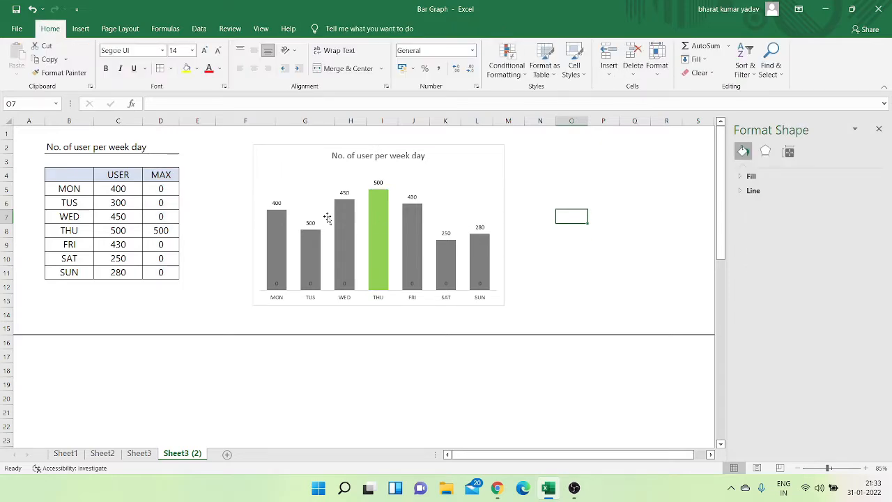
Step: Move the USER series below MAX in the chart's data source, restore the original order and discard the dialog
right_click(442, 196)
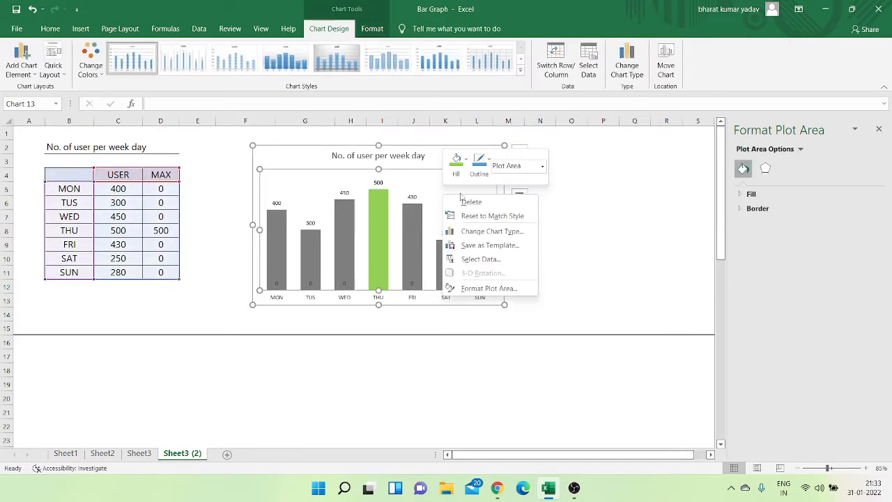
click(489, 257)
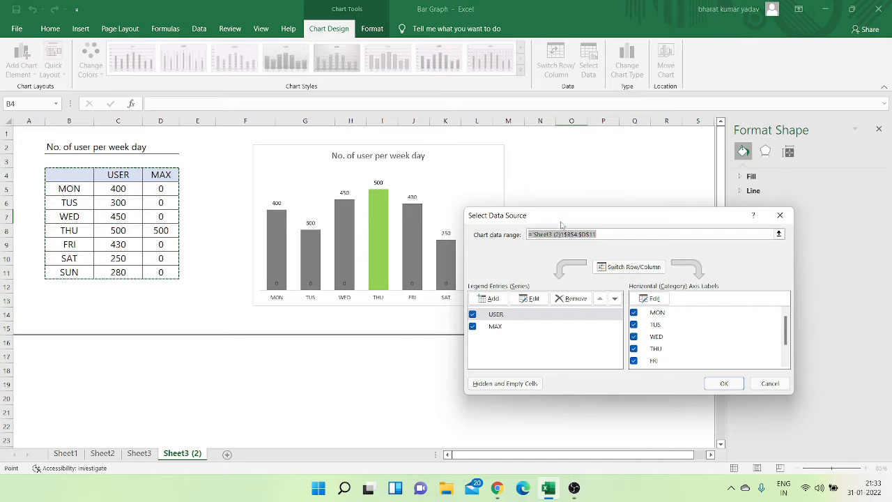
drag(567, 219, 583, 162)
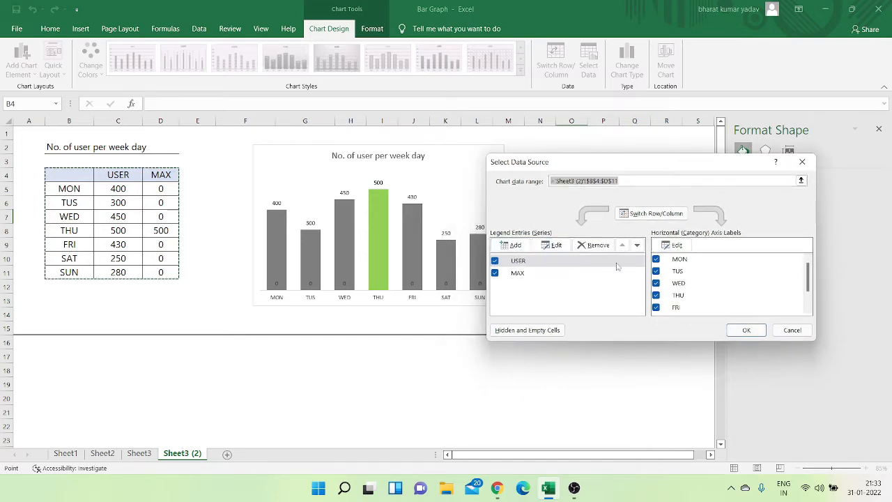
click(637, 246)
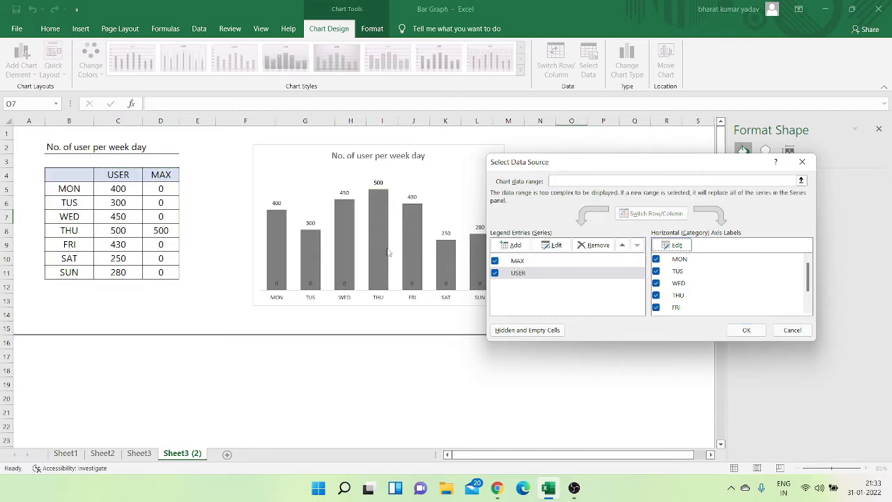
click(623, 246)
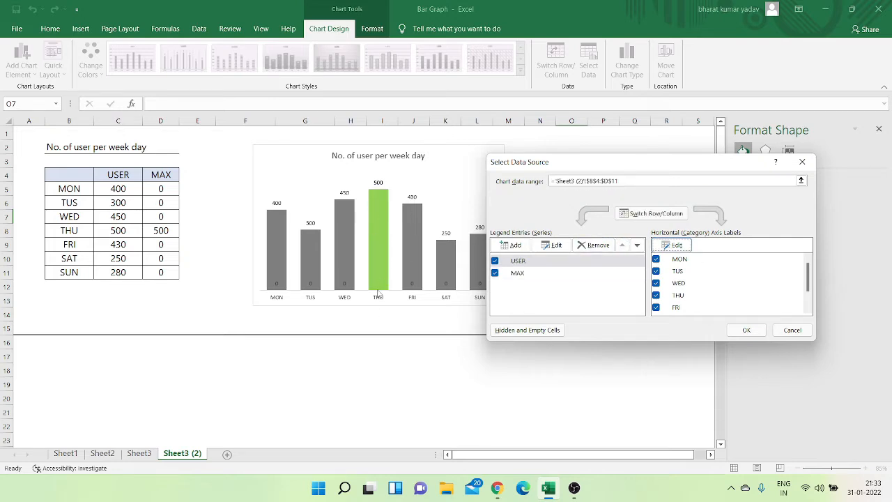
click(793, 330)
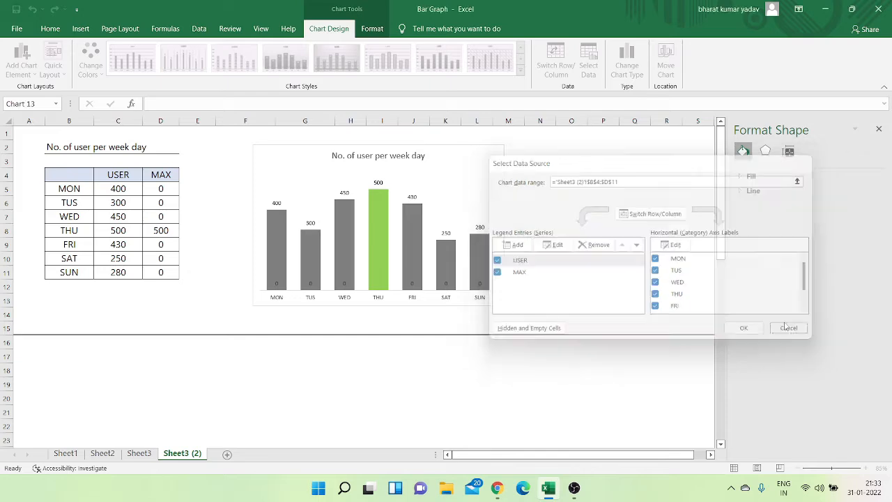
Step: Delete the MAX series' data labels from the chart and shift the chart slightly away from the table
click(372, 270)
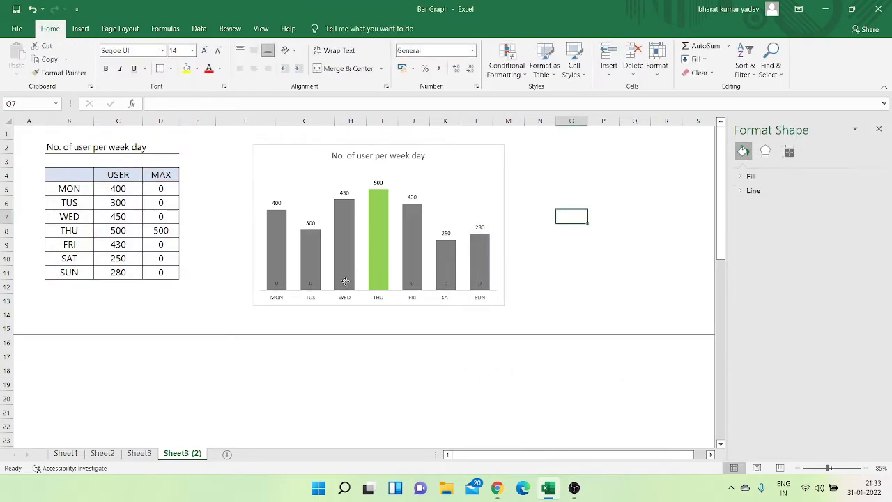
click(346, 281)
key(Escape)
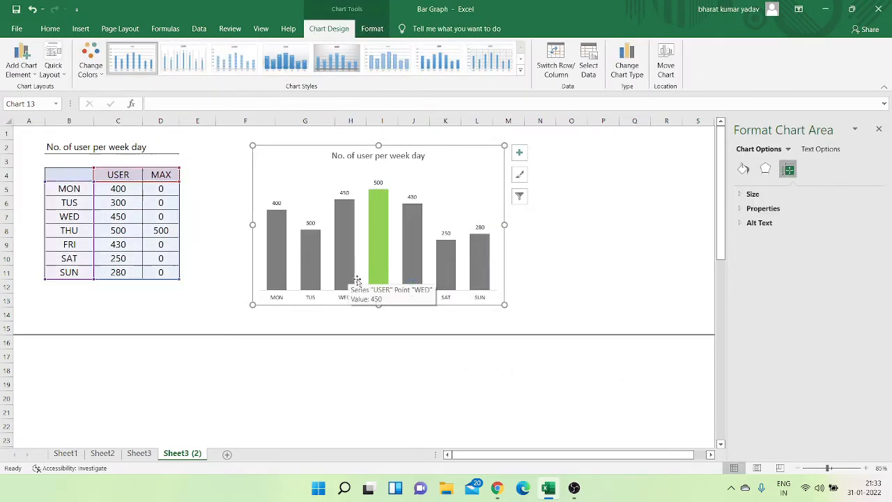
click(552, 249)
drag(468, 145, 500, 145)
click(497, 149)
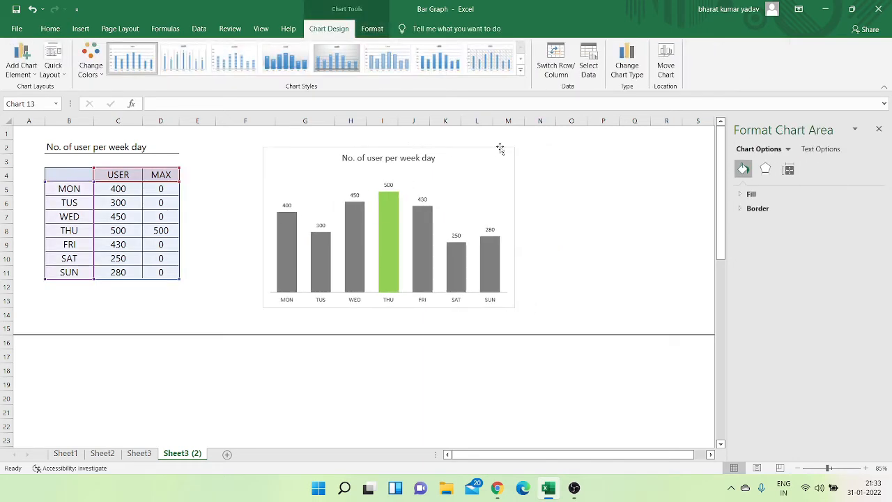
click(576, 256)
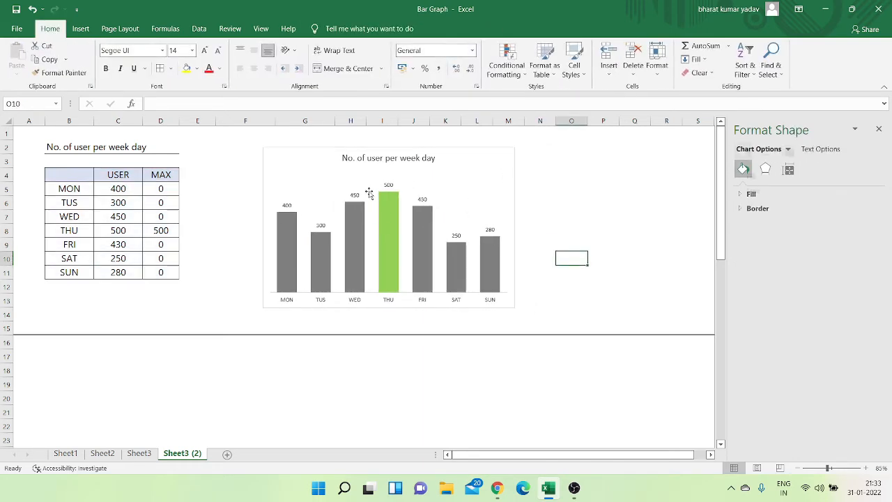
Step: Set the TUS user count in C6 to 600
click(123, 202)
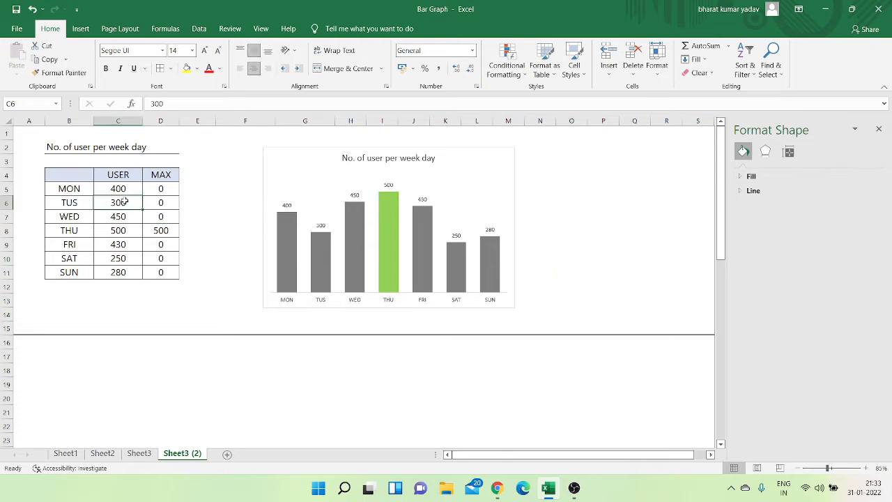
text(600)
key(Return)
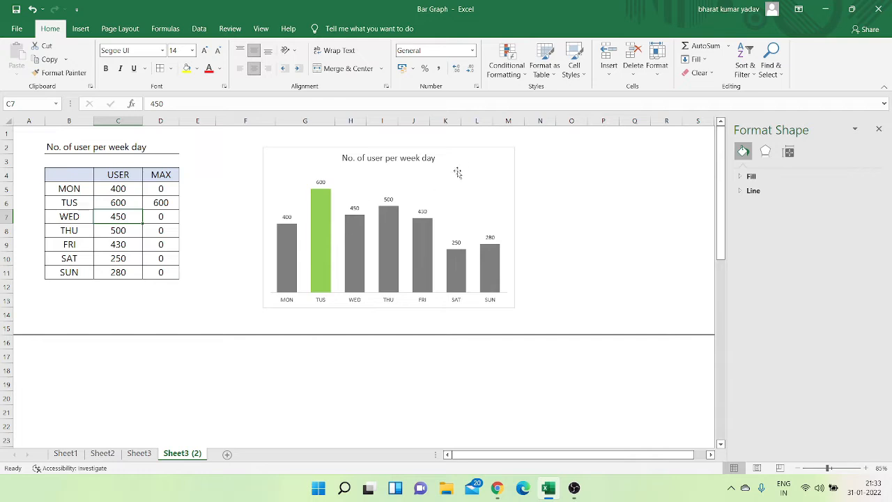
Step: Move the chart slightly toward the table and enlarge it a little from its lower corner
drag(469, 152, 450, 151)
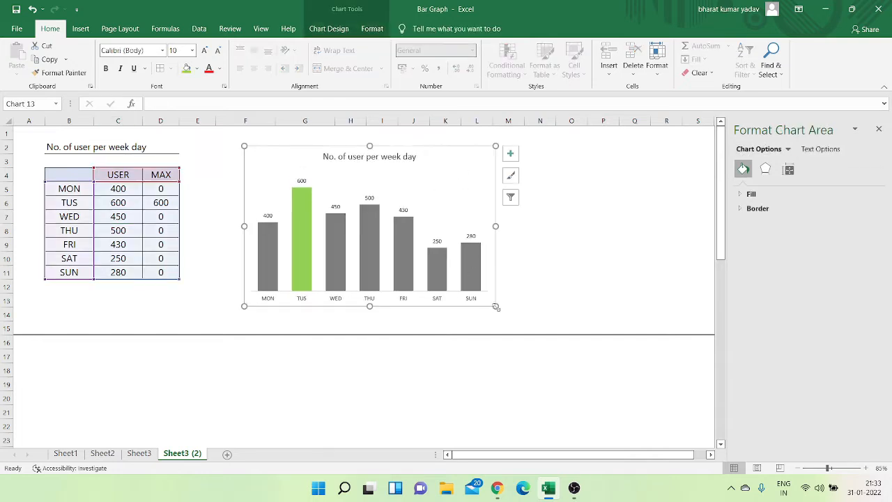
drag(503, 314, 504, 315)
click(540, 286)
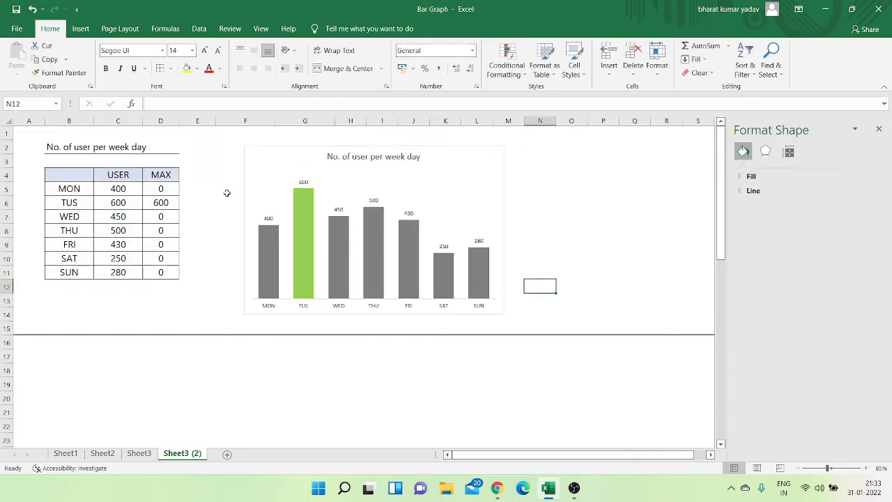
key(Up)
key(Up)
key(Left)
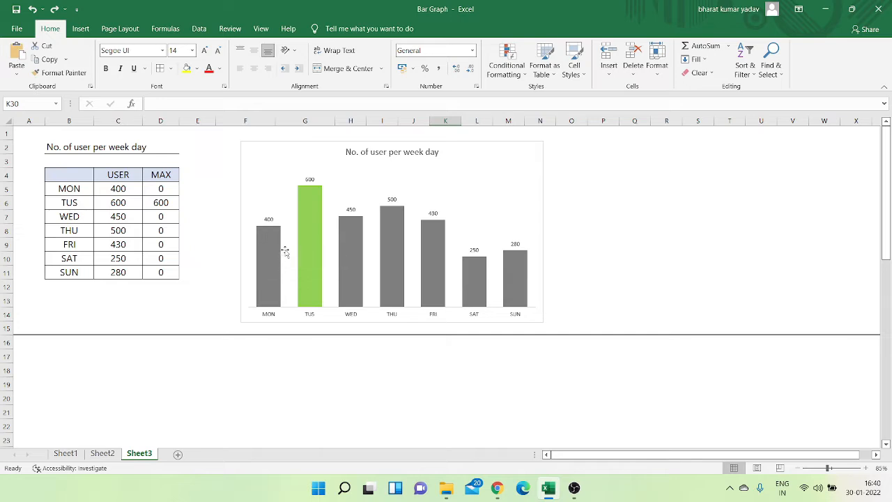
Step: Copy the chart on Sheet3, paste it at F17 and align the duplicate beneath the original chart
click(322, 145)
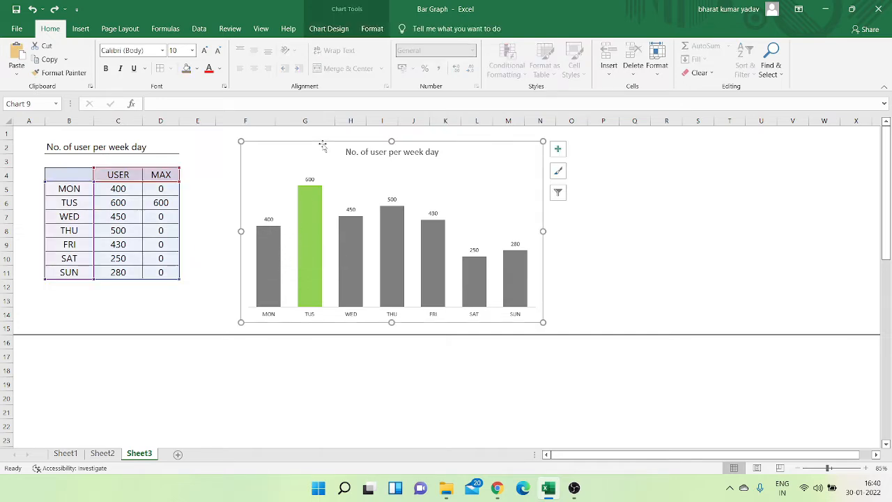
scroll(311, 199, down, 3)
click(251, 230)
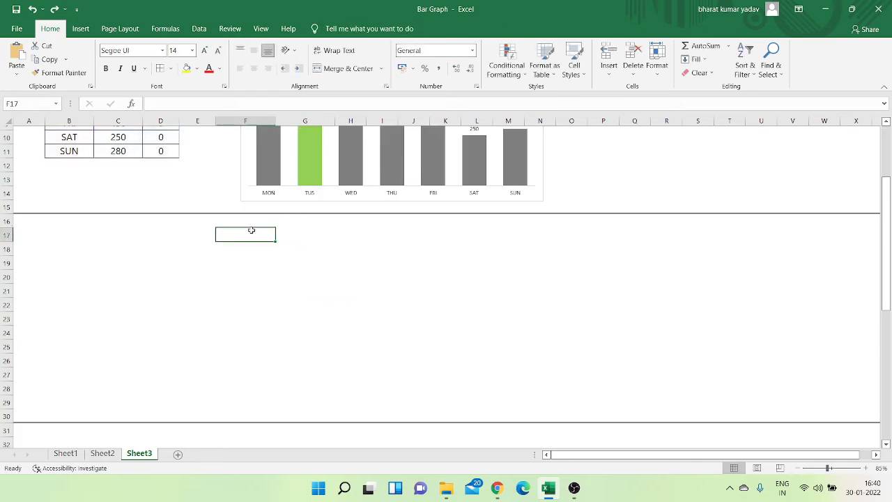
key(ctrl+v)
drag(277, 229, 306, 226)
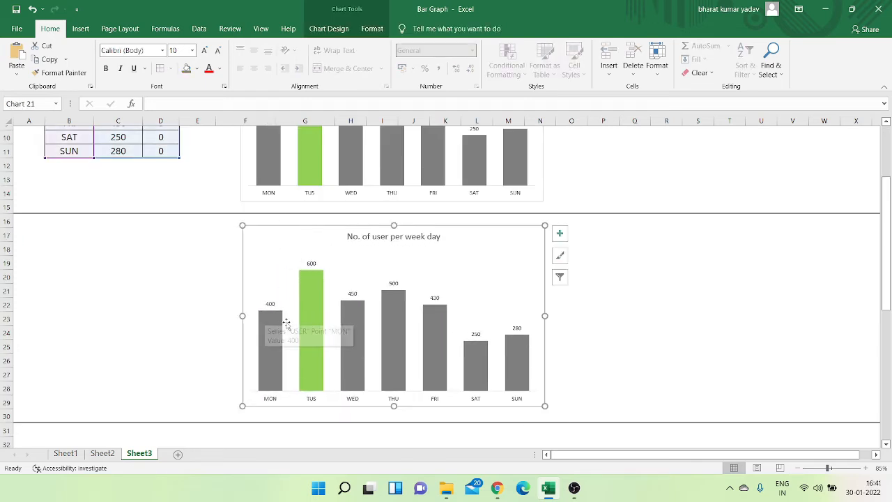
Step: Draw a Flowchart: Delay shape about 2.71 cm wide and 2.24 cm high beside the copied chart, rotated with its rounded end up
click(80, 30)
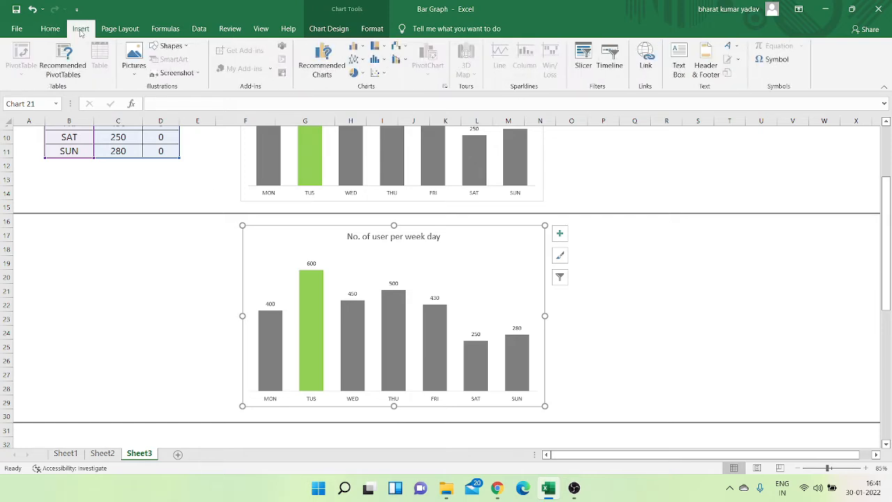
click(178, 47)
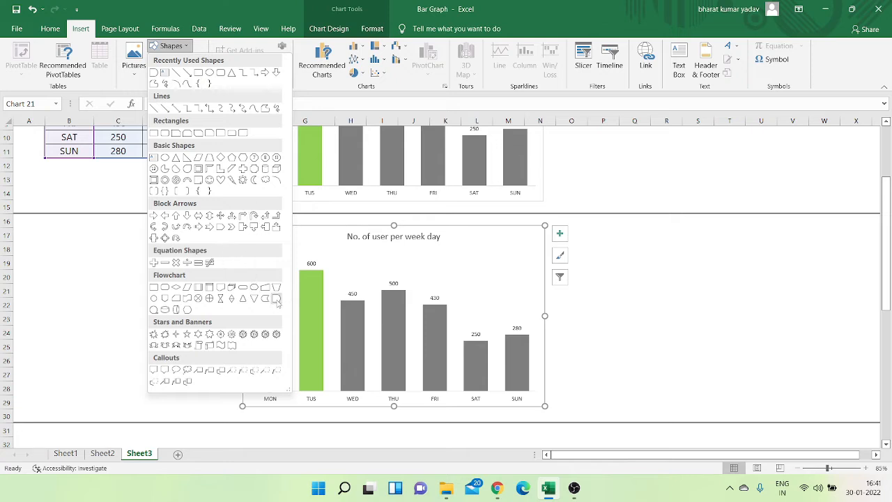
click(276, 299)
drag(47, 237, 97, 277)
drag(72, 215, 45, 256)
Step: Fill the rounded shape with the lighter black theme gray and remove its outline
right_click(77, 256)
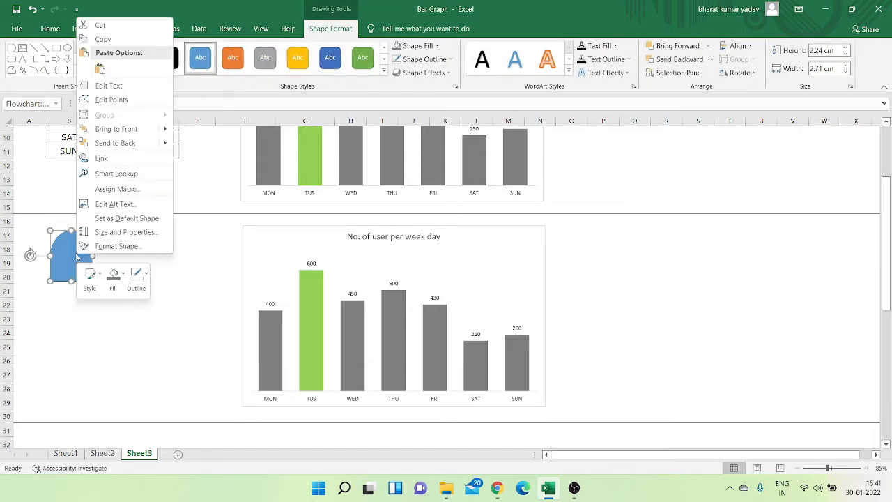
click(113, 276)
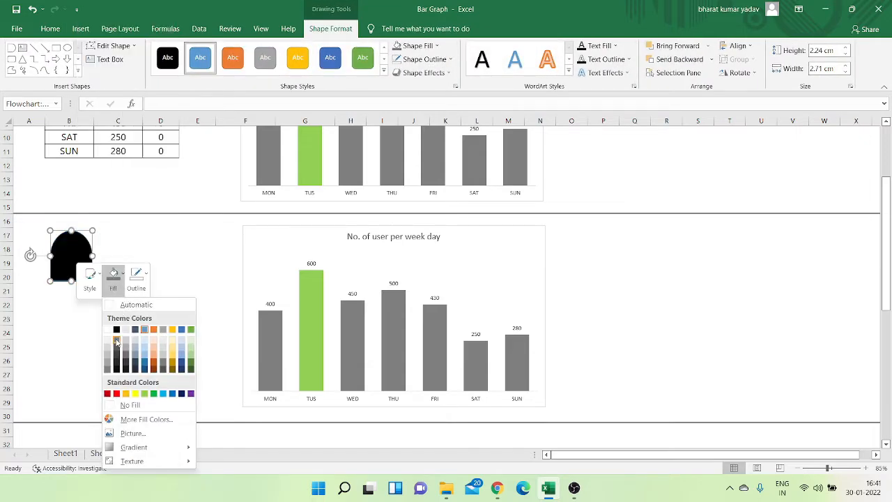
click(117, 340)
click(136, 278)
click(160, 404)
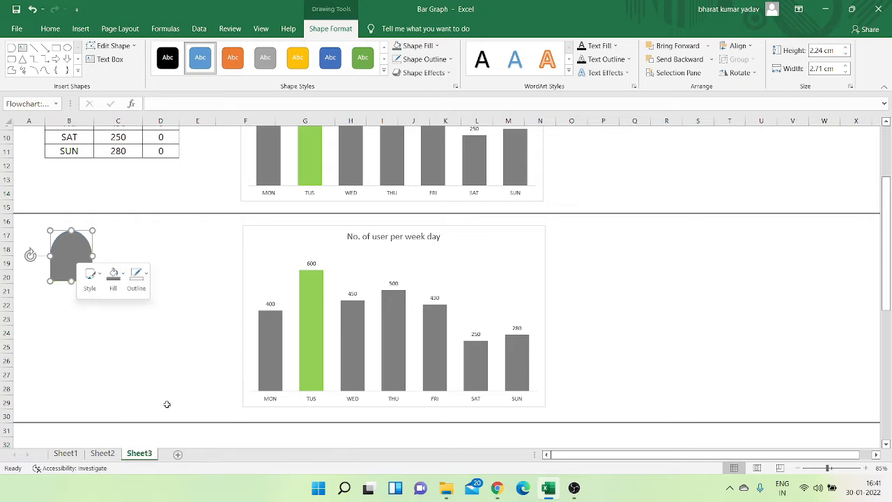
click(165, 253)
Step: Copy the gray rounded shape and paste it onto the USER series columns in the duplicate chart
click(77, 261)
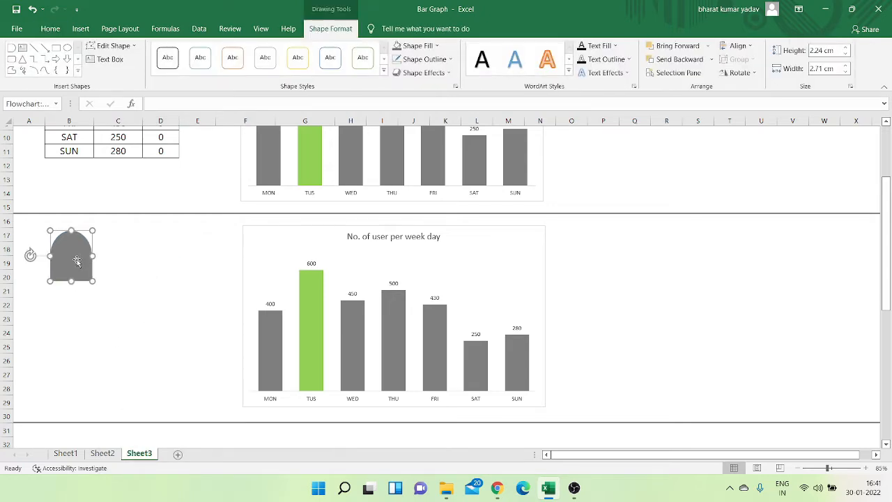
click(273, 335)
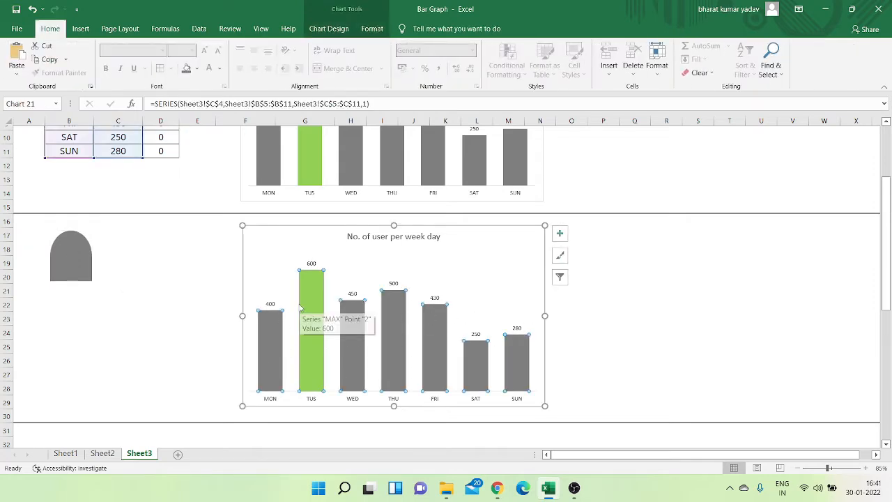
key(ctrl+v)
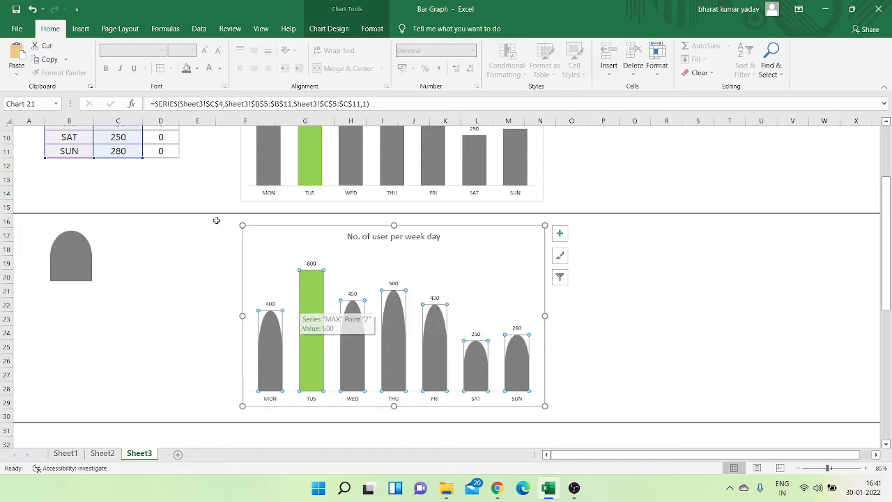
scroll(299, 314, up, 3)
scroll(134, 244, down, 3)
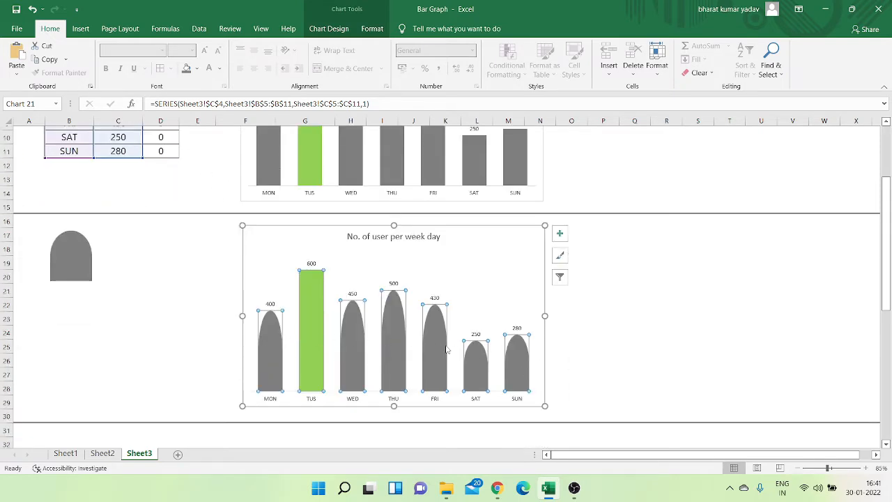
scroll(235, 255, up, 3)
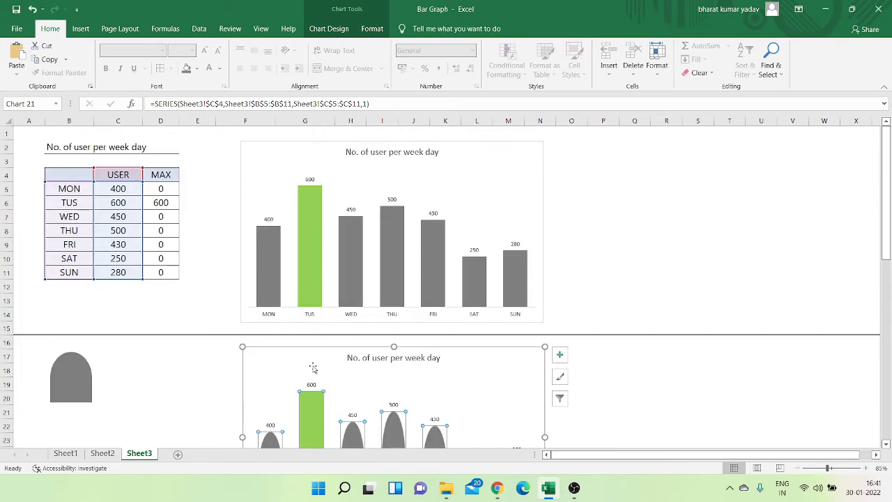
scroll(313, 368, down, 2)
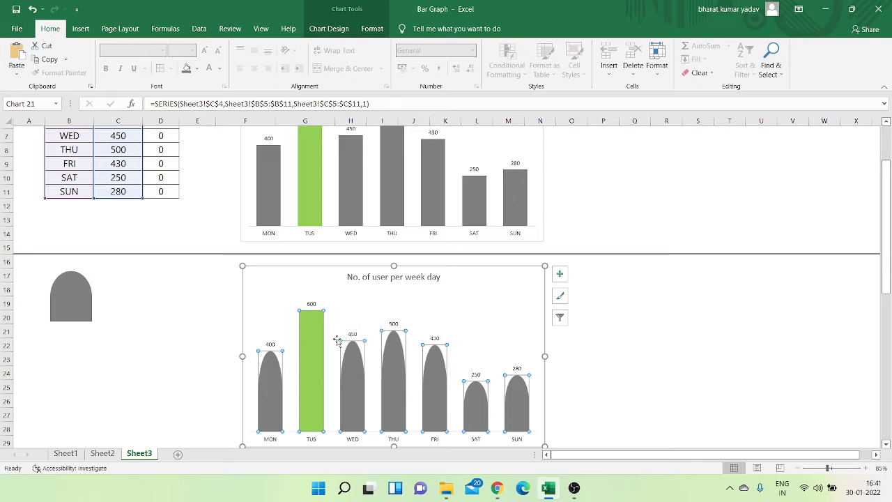
click(602, 347)
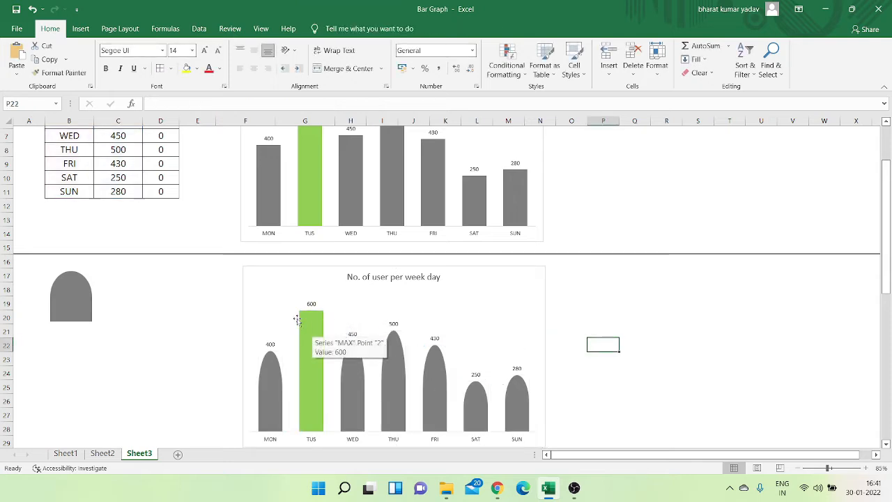
Step: Duplicate the gray rounded shape, place the copy beside it and fill the copy with light green
click(79, 301)
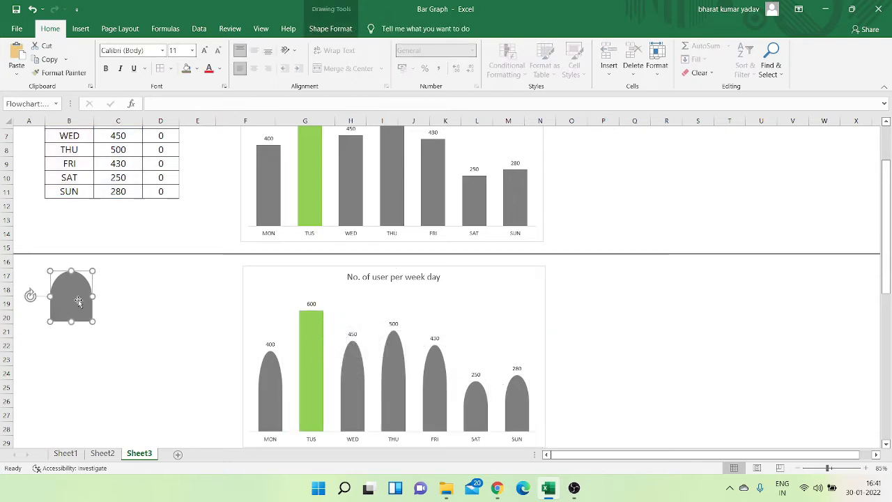
key(ctrl+c)
click(119, 285)
key(ctrl+v)
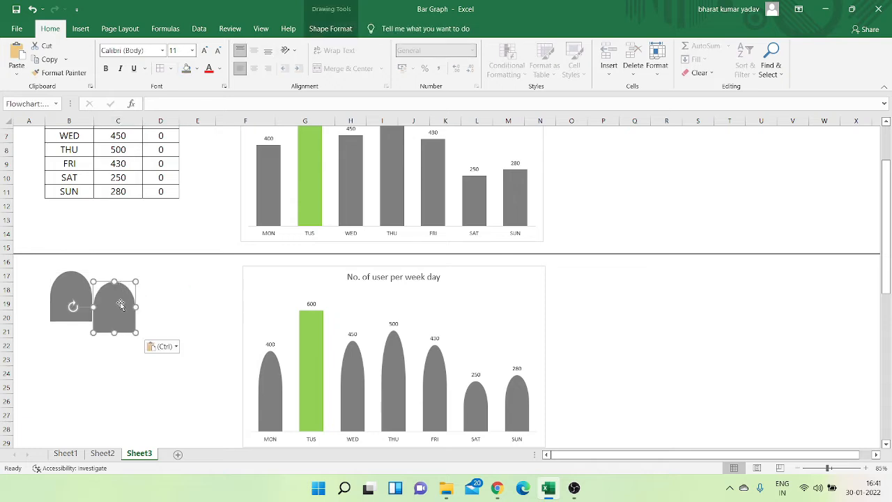
right_click(127, 296)
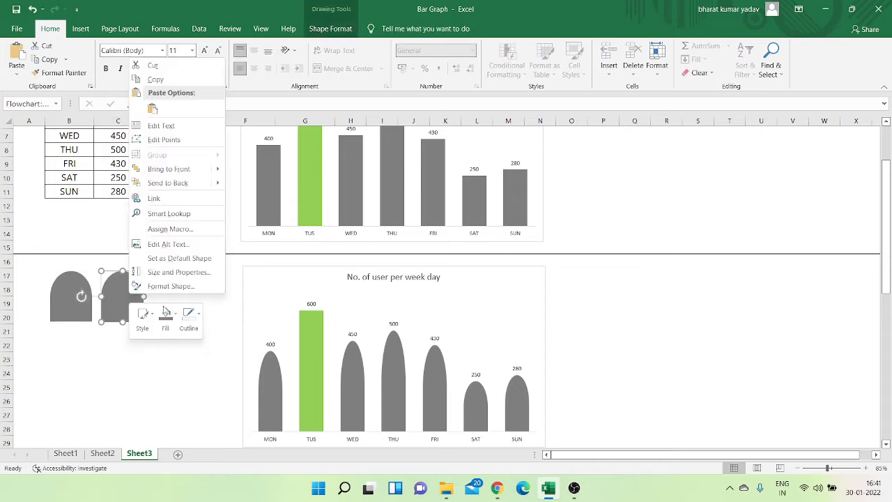
click(165, 313)
click(197, 231)
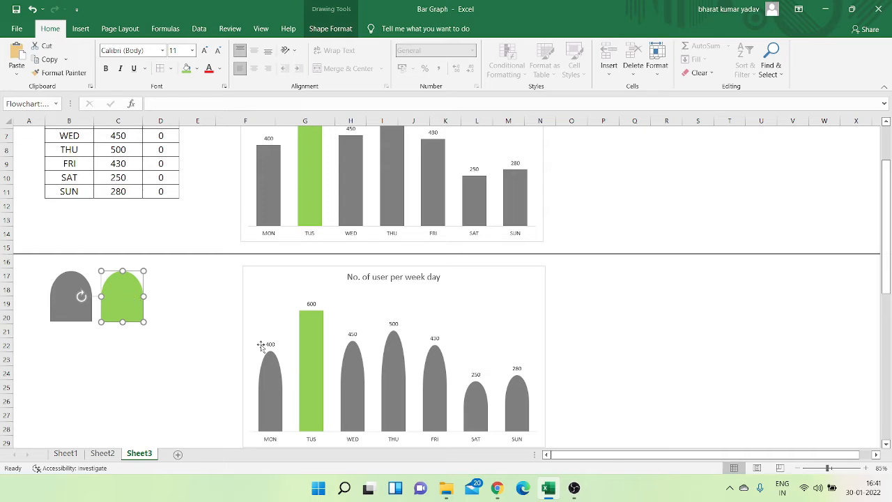
Step: Paste the copied green rounded shape onto the MAX series column in the duplicate chart
click(314, 334)
scroll(314, 334, up, 2)
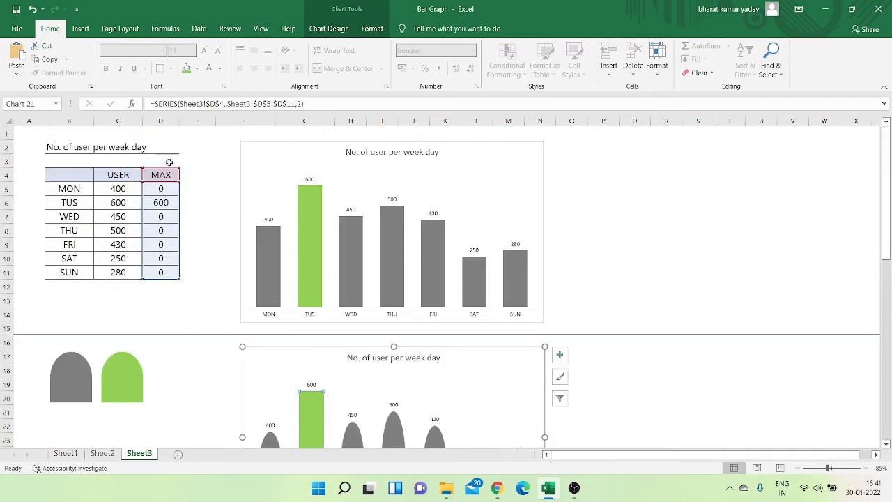
scroll(315, 317, down, 3)
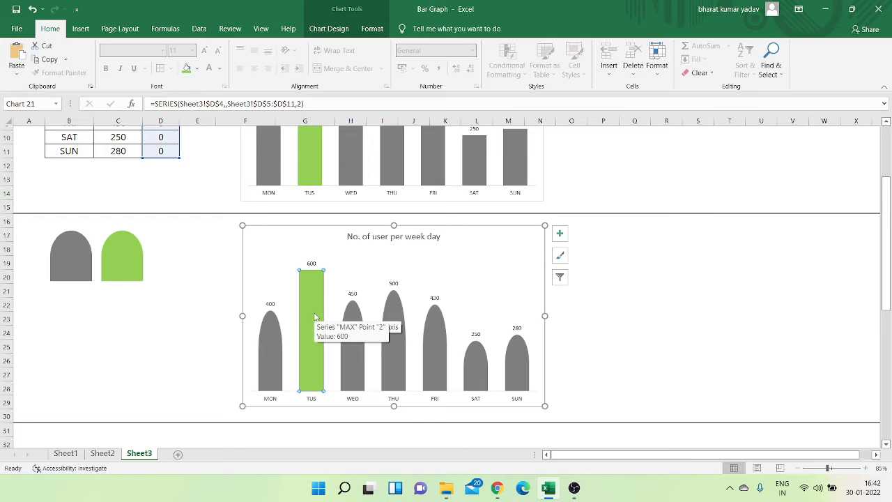
key(ctrl+v)
click(604, 332)
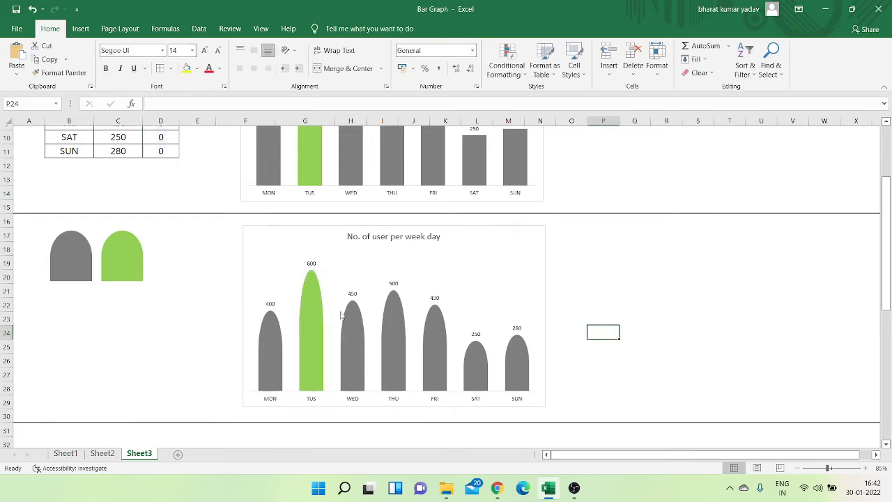
Step: Set Tuesday's USER value in C6 to 300 and check the highlighted column in both charts
scroll(523, 340, up, 3)
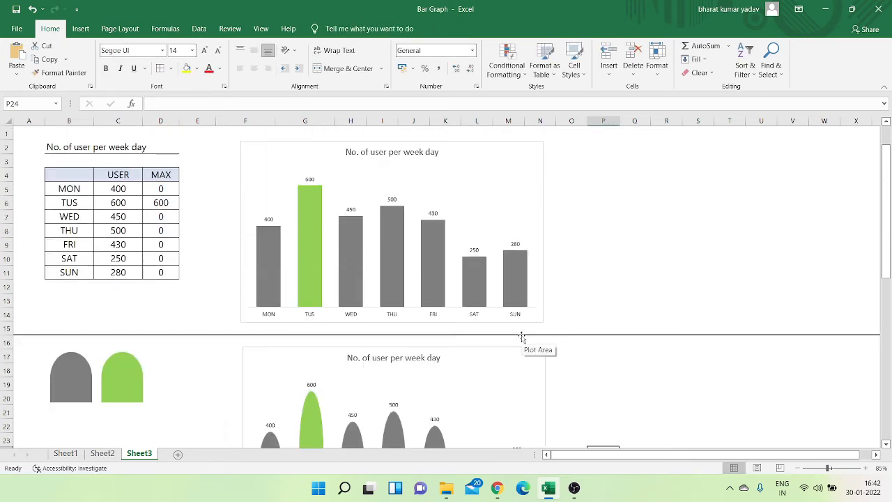
click(116, 202)
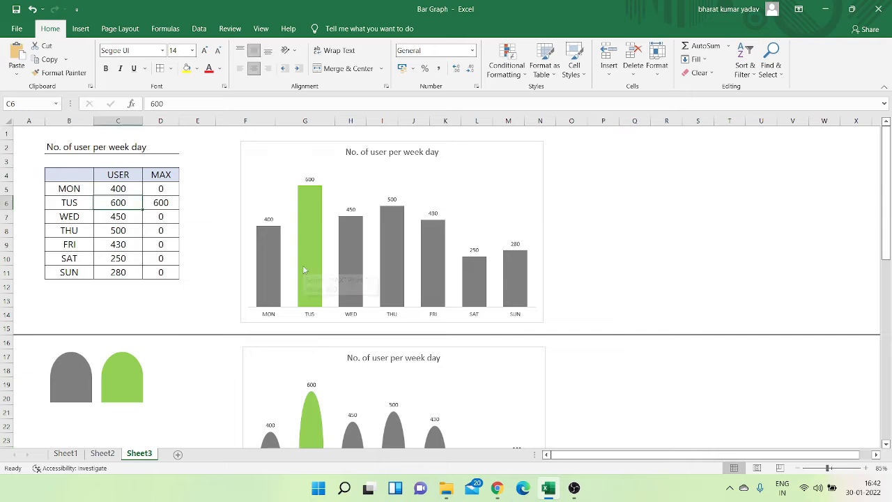
text(300)
key(Return)
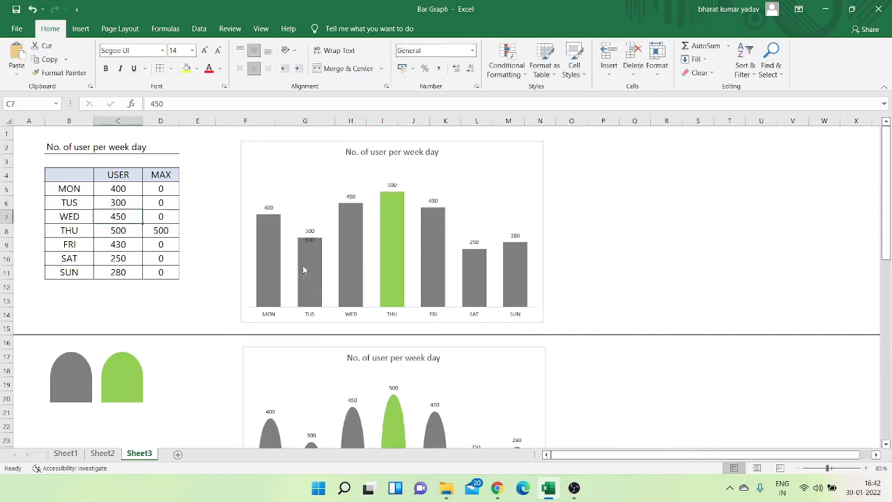
scroll(327, 293, down, 1)
scroll(367, 386, down, 2)
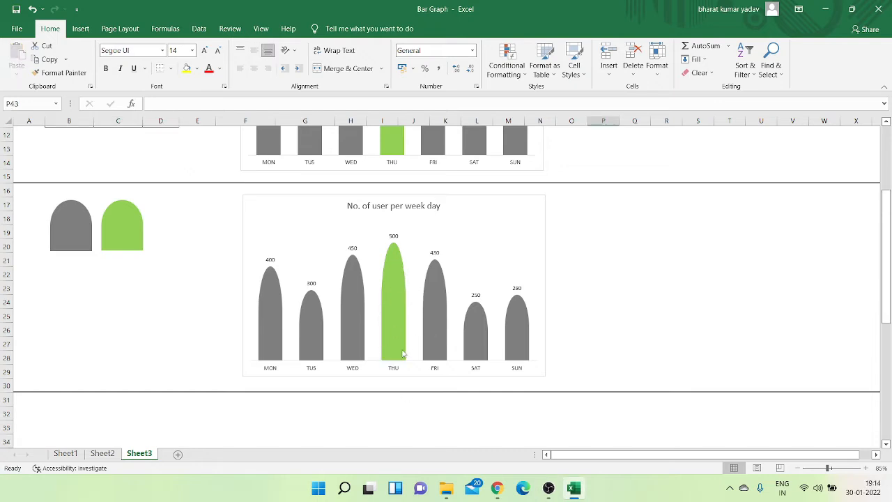
Step: Stretch the gray rounded shape down to about row 29, keeping its width, and undo the resize
mouse_move(399, 263)
mouse_move(467, 336)
click(73, 244)
drag(71, 249, 63, 374)
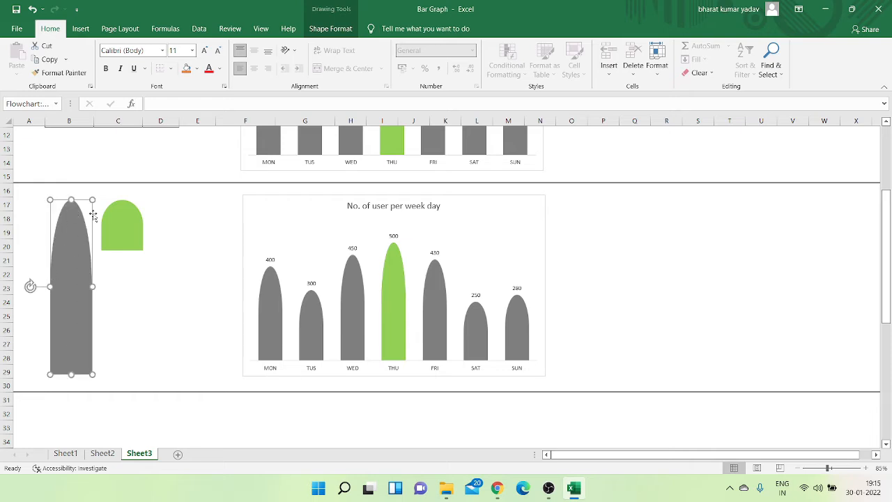
key(ctrl+z)
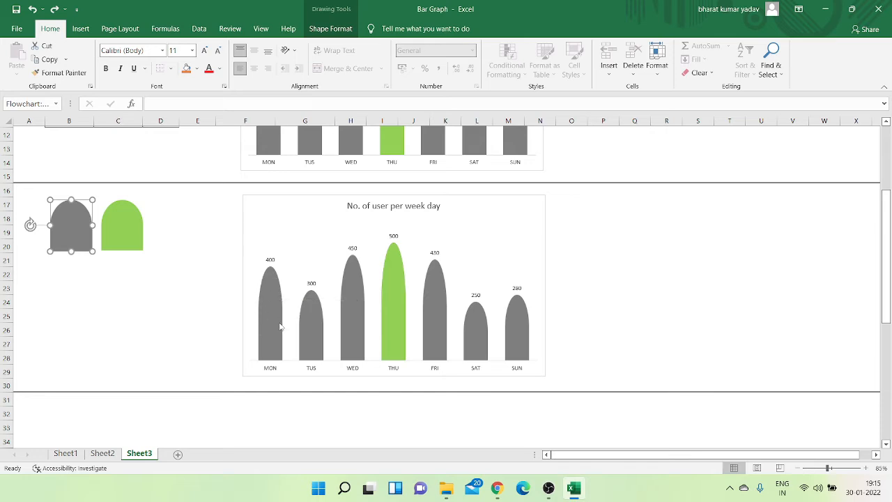
Step: Draw a rectangle about 2.17 cm wide directly below the green rounded shape and extend its height to about 7.15 cm
mouse_move(262, 299)
click(81, 28)
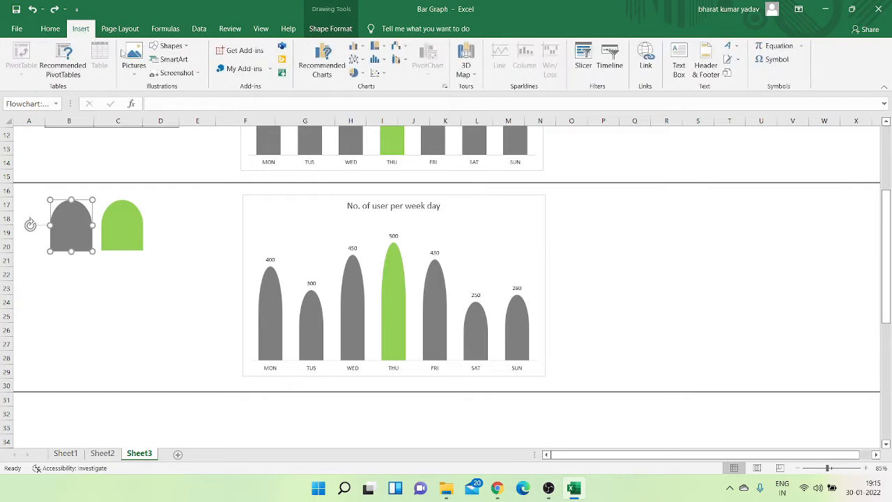
click(171, 46)
click(177, 72)
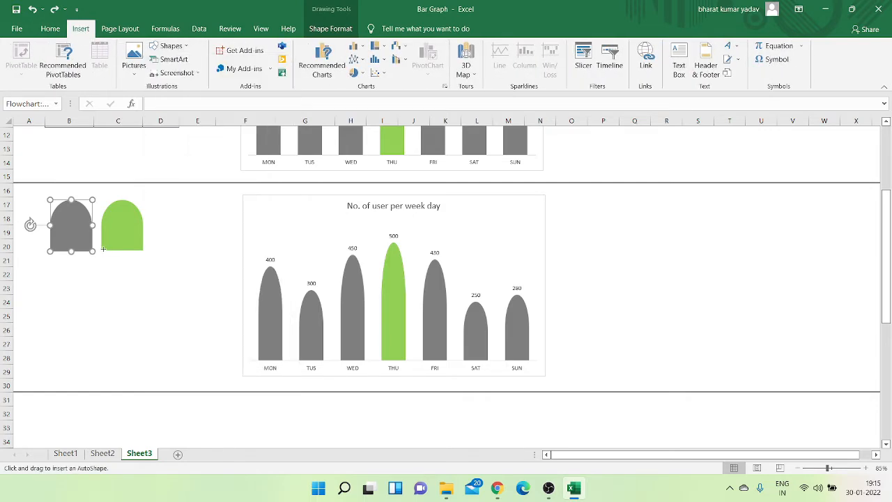
drag(102, 248, 143, 342)
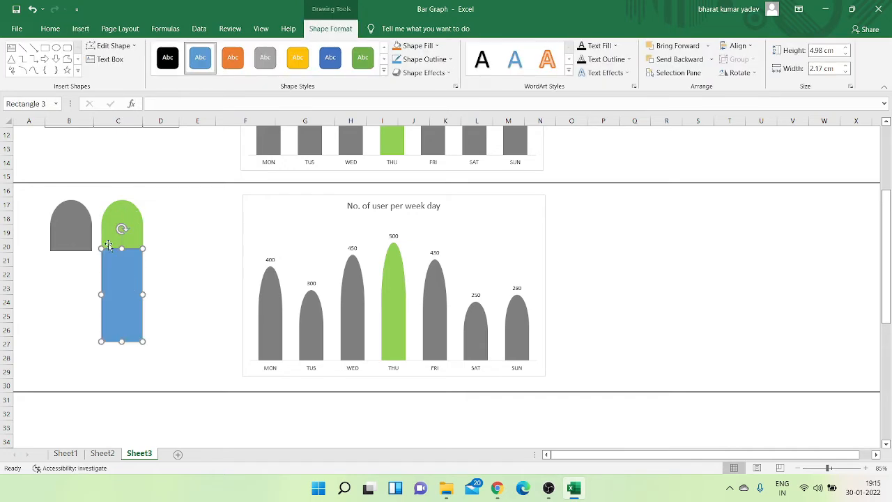
click(133, 220)
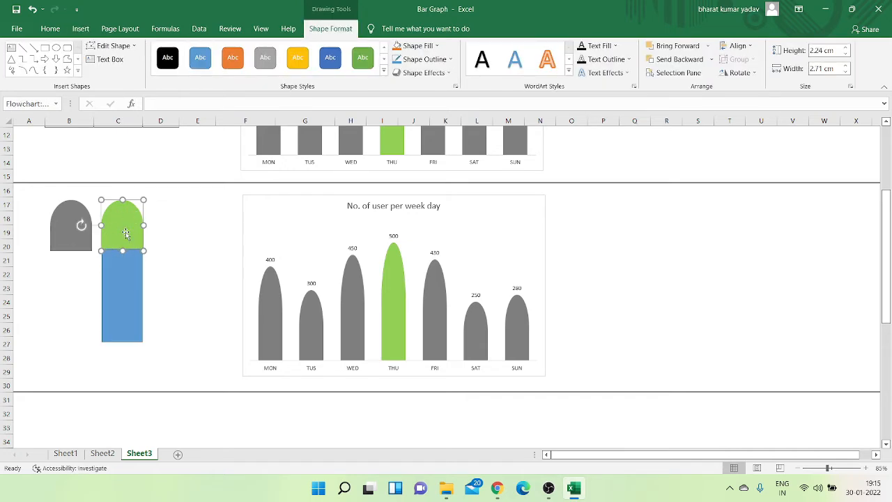
click(130, 275)
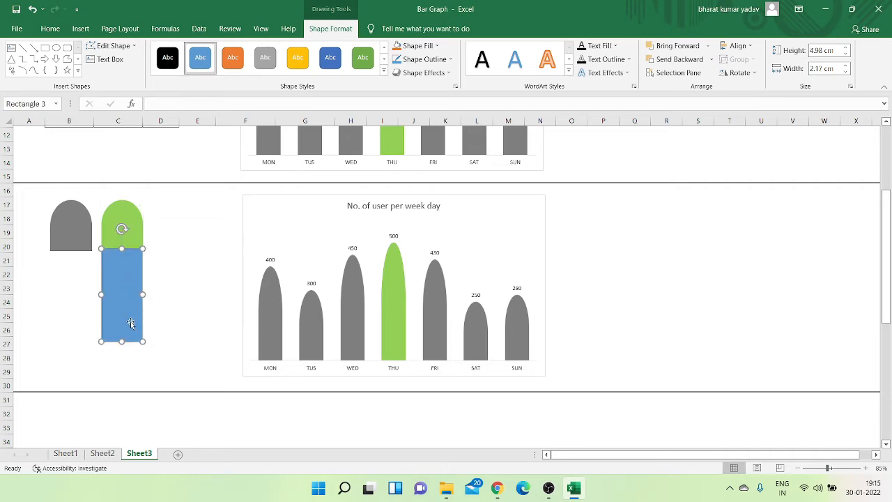
drag(123, 342, 122, 382)
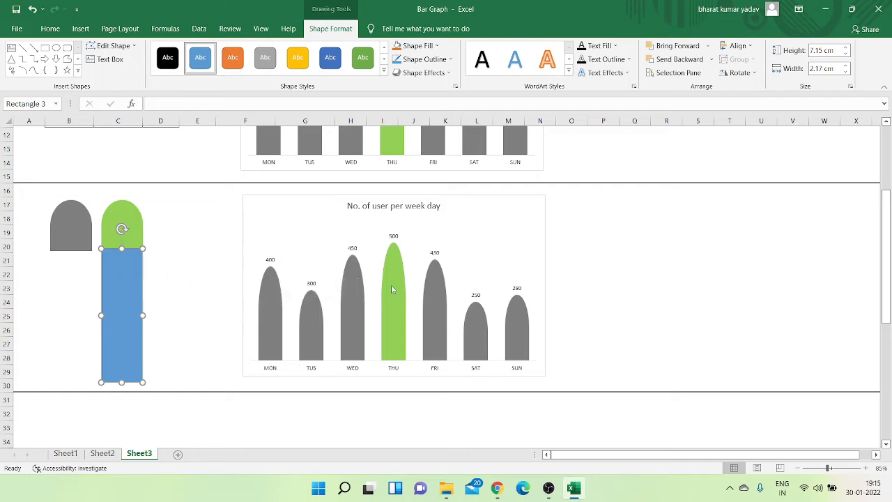
mouse_move(308, 304)
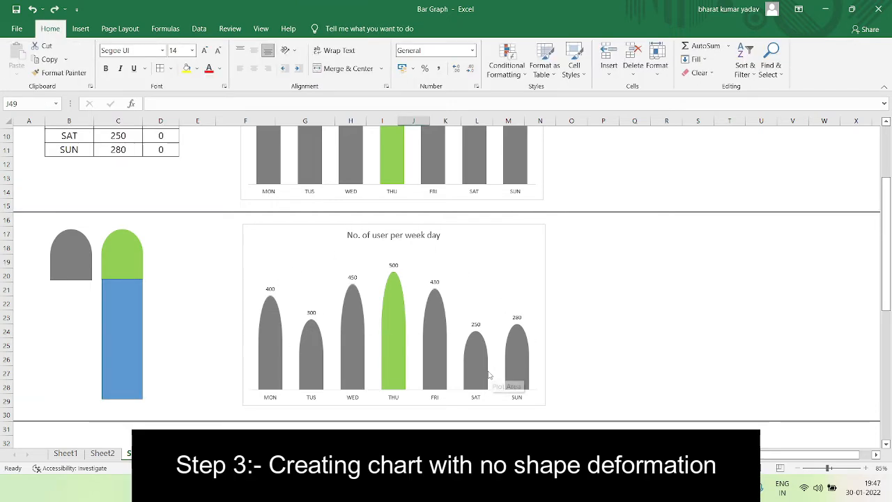
Step: Copy the table title with the weekday and USER columns (B2:C11) and paste them at B32
scroll(493, 375, up, 3)
drag(53, 147, 117, 271)
key(ctrl+c)
scroll(96, 259, down, 8)
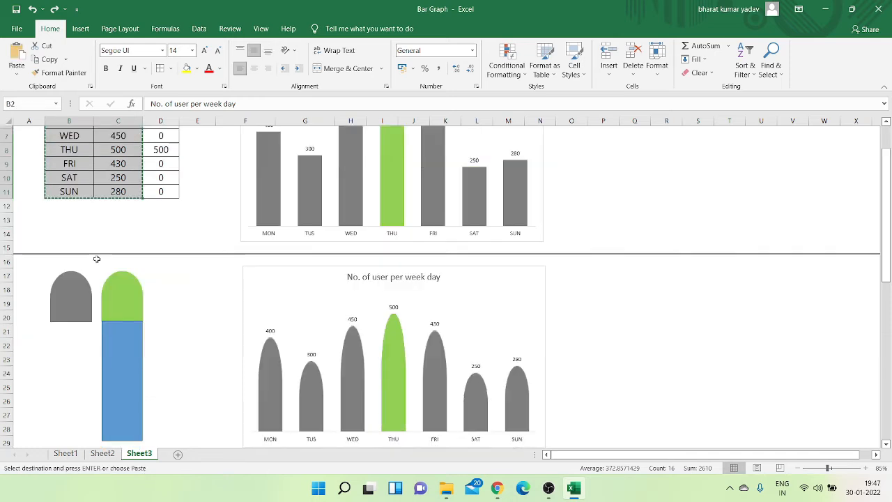
click(62, 244)
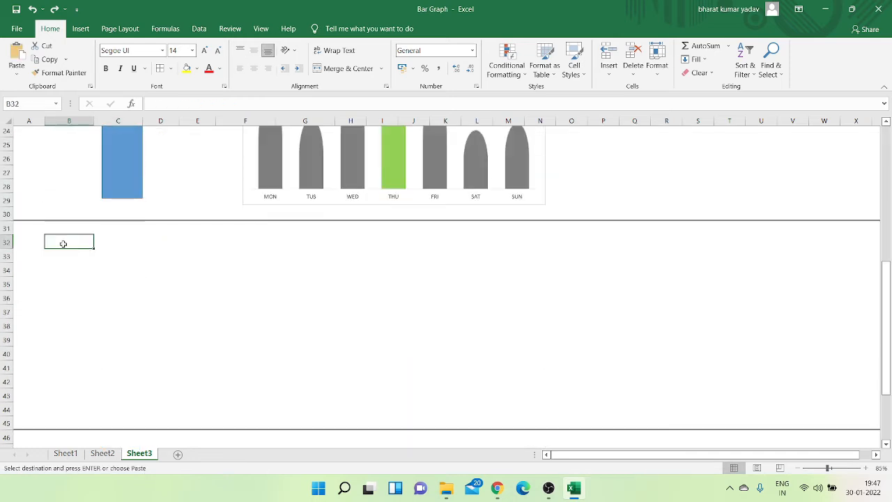
key(ctrl+v)
click(190, 307)
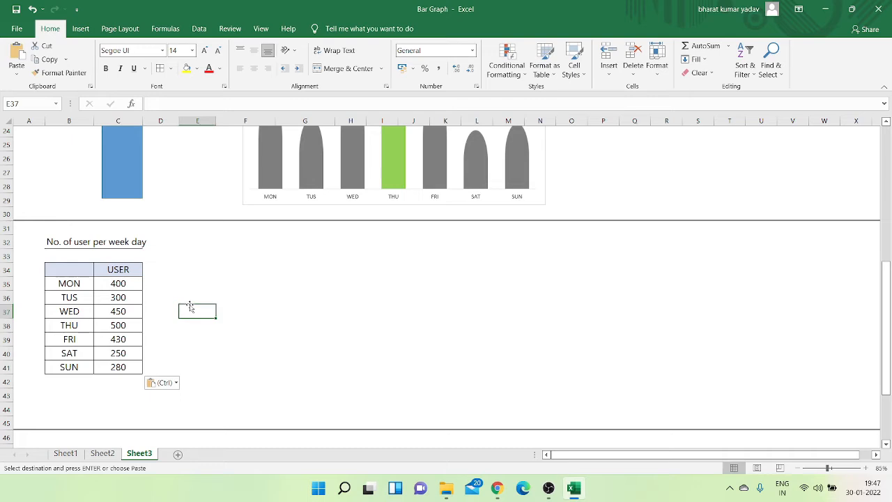
Step: Add the headers "Stack 1" in D34 and "Stack 2" in E34 beside the copied table's USER column
scroll(190, 306, up, 3)
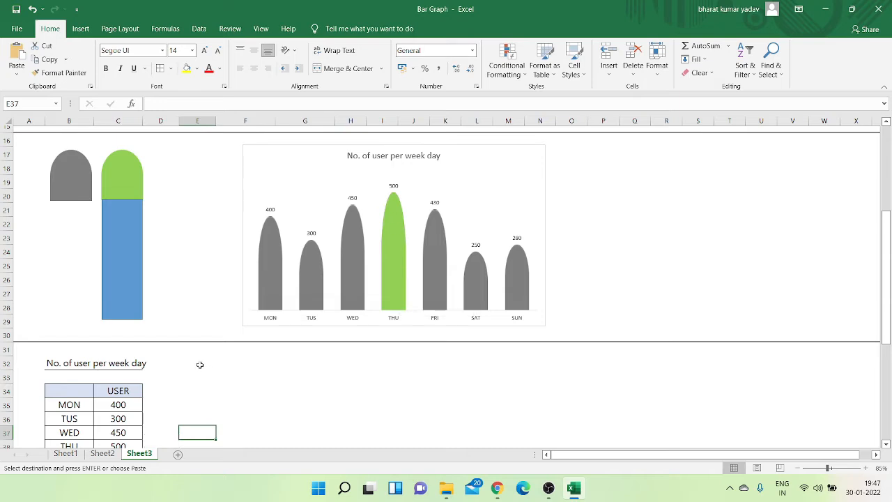
scroll(199, 364, down, 2)
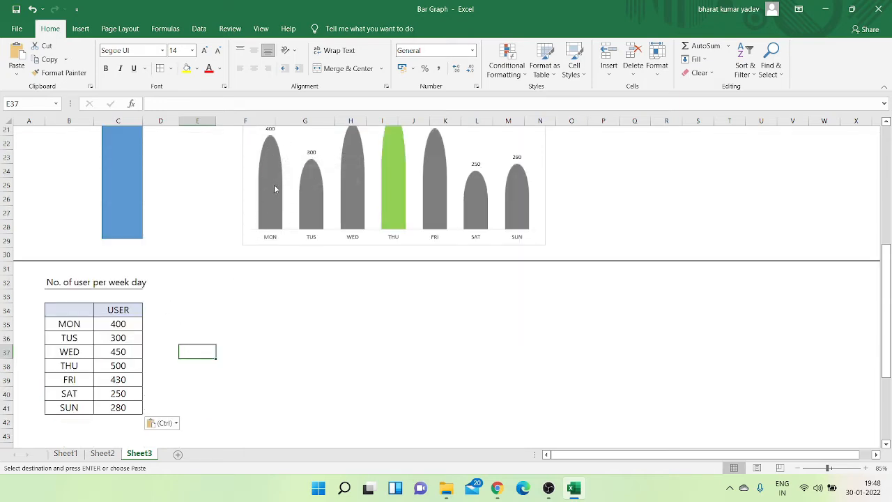
mouse_move(272, 149)
click(160, 307)
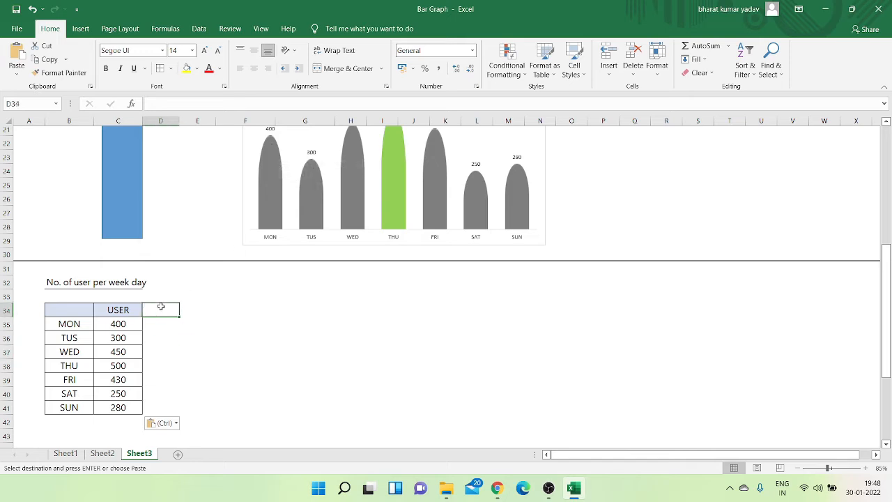
key(Escape)
text(Stack 1)
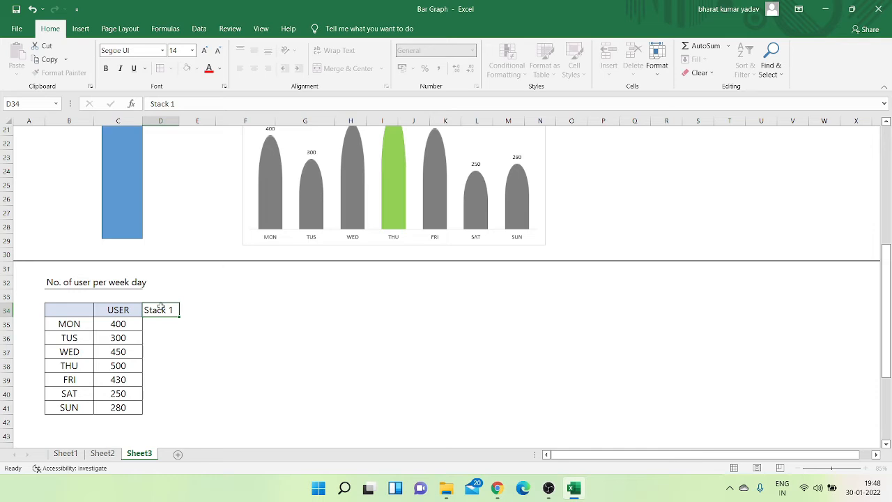
key(Tab)
text(S)
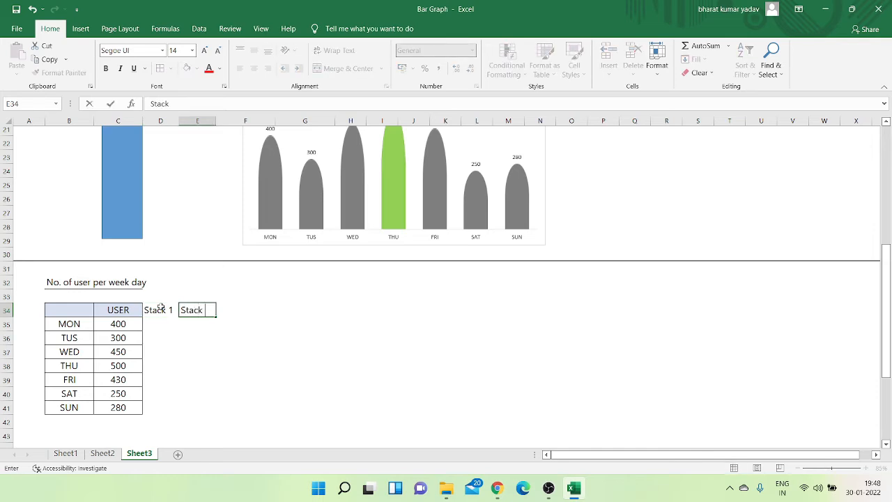
click(196, 323)
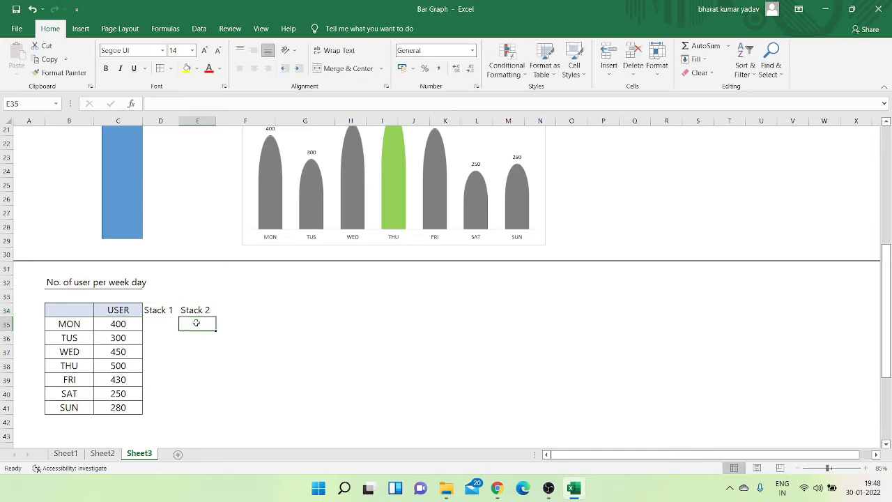
Step: Enter the formula =MIN($C$35:$C$41)/2 in E35, Monday's Stack 2 cell
scroll(229, 305, up, 2)
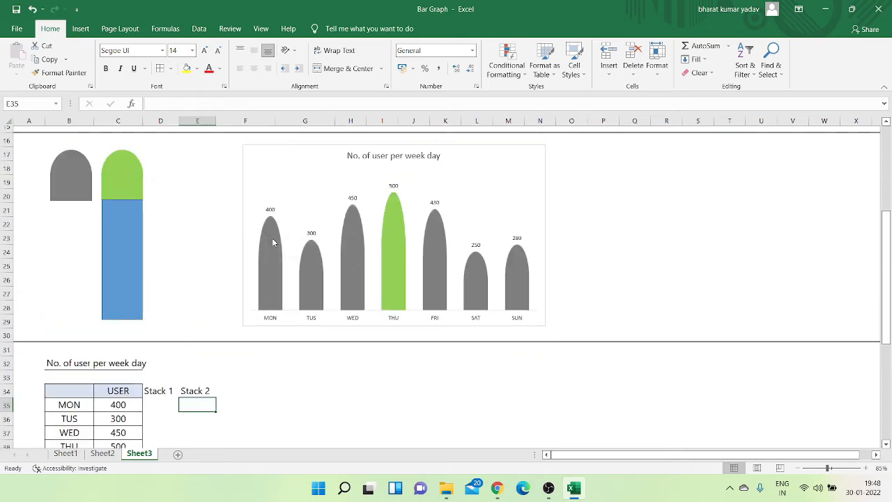
scroll(105, 221, down, 2)
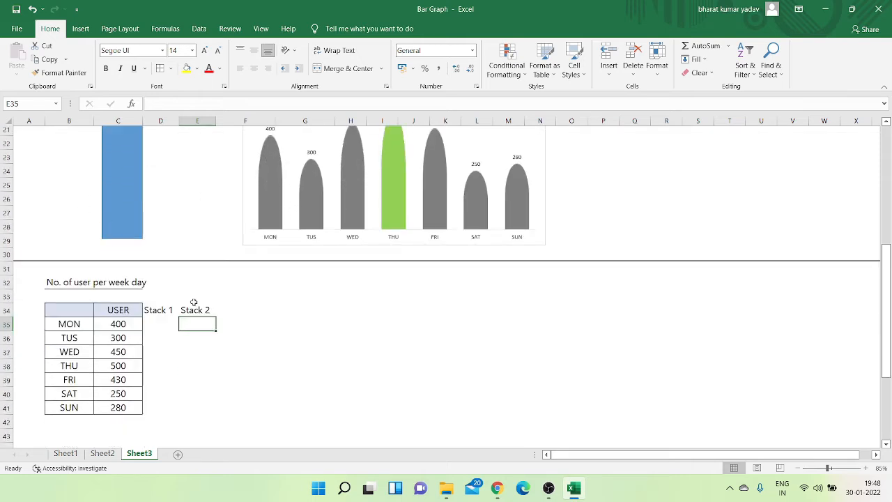
text(=)
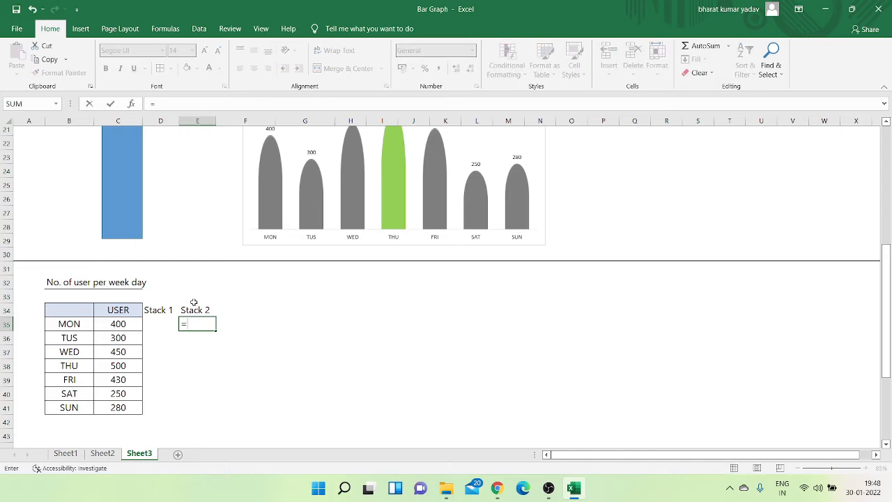
text(min()
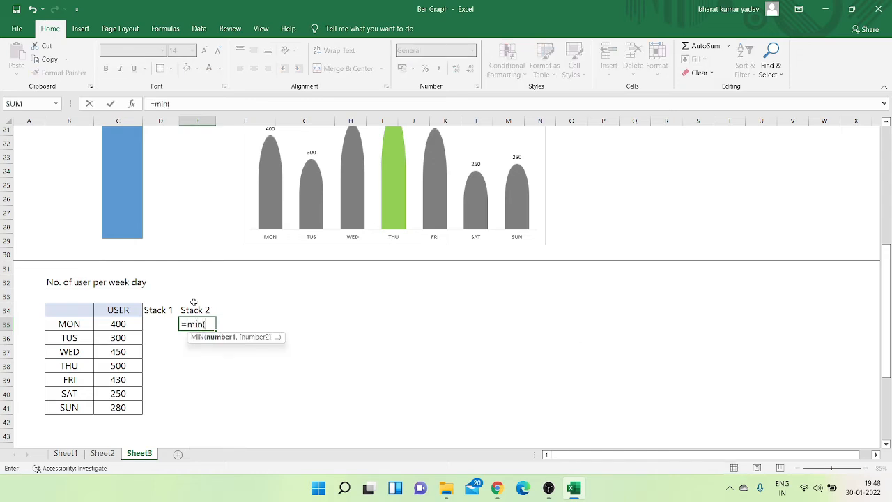
drag(131, 322, 123, 409)
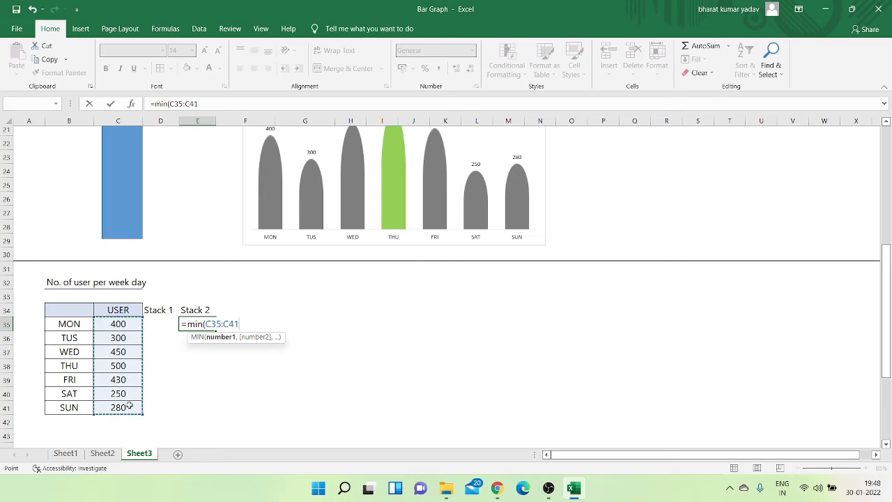
key(F4)
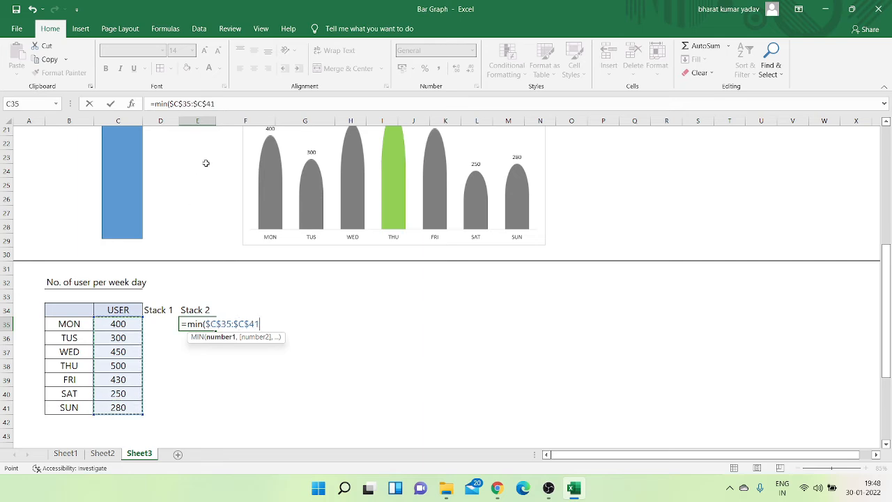
click(232, 104)
text()/2)
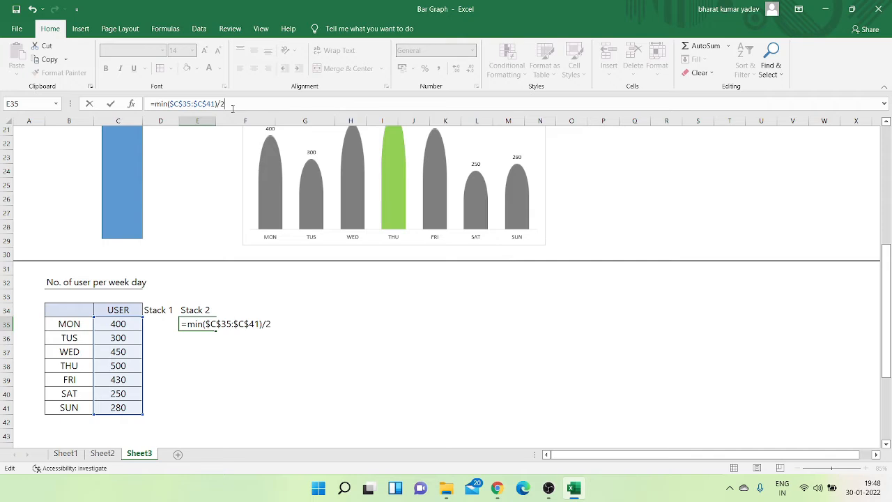
key(Return)
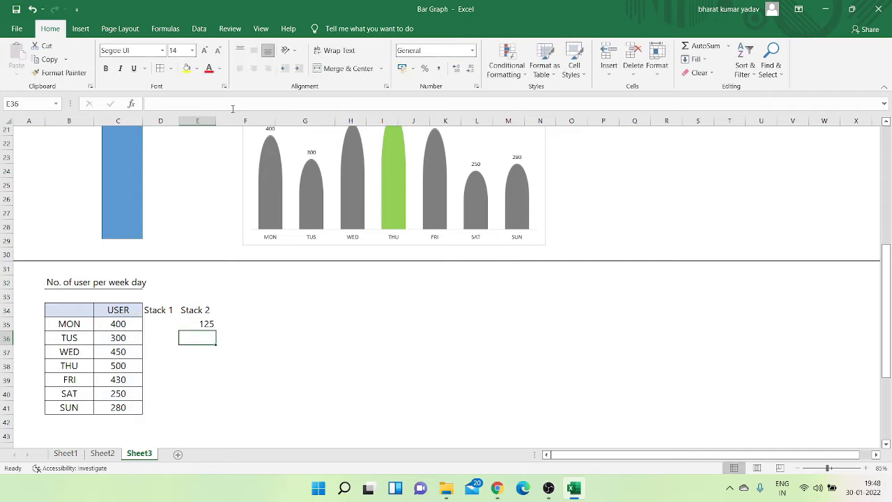
click(205, 325)
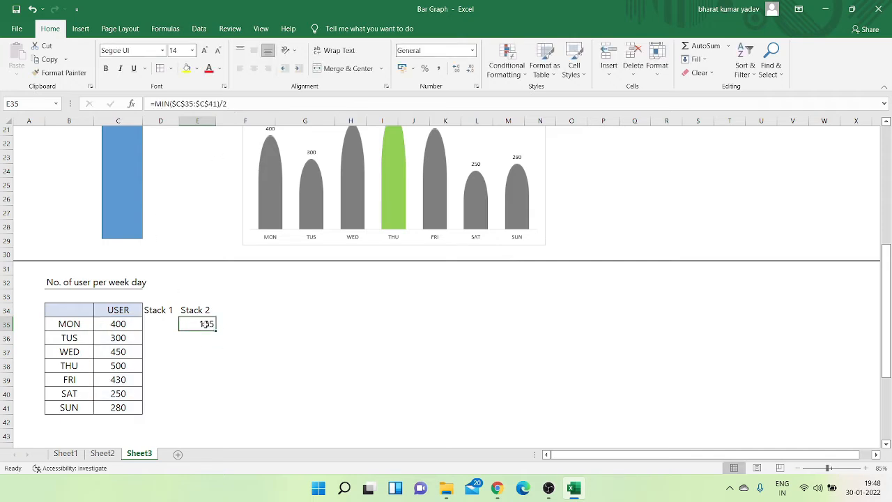
scroll(204, 324, up, 3)
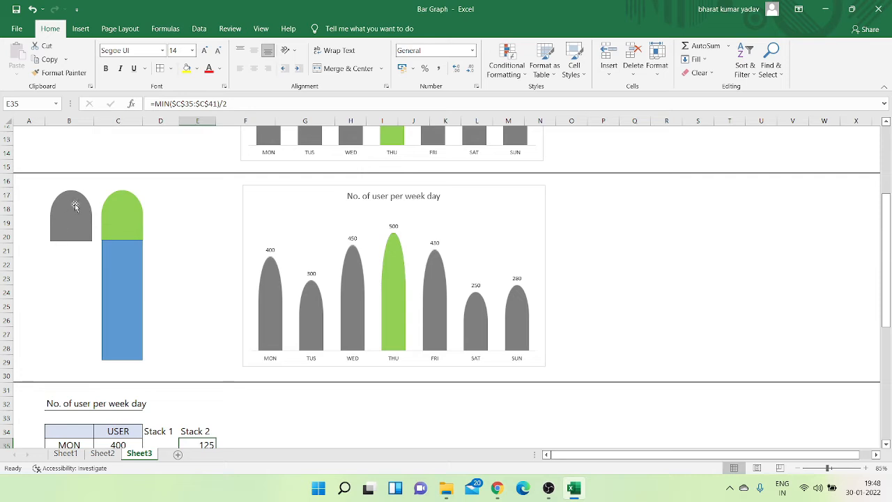
Step: Fill the Stack 2 formula from E35 down through Sunday's row, E41
scroll(116, 238, down, 2)
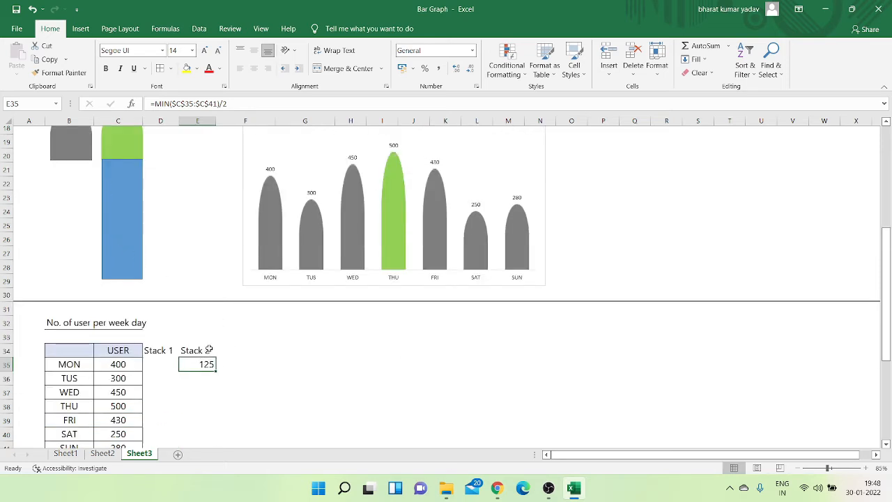
scroll(208, 349, down, 2)
drag(216, 290, 216, 371)
Step: Enter =C35-E35 in D35, Monday's Stack 1 cell, and fill the formula down to D41
click(161, 282)
text(=)
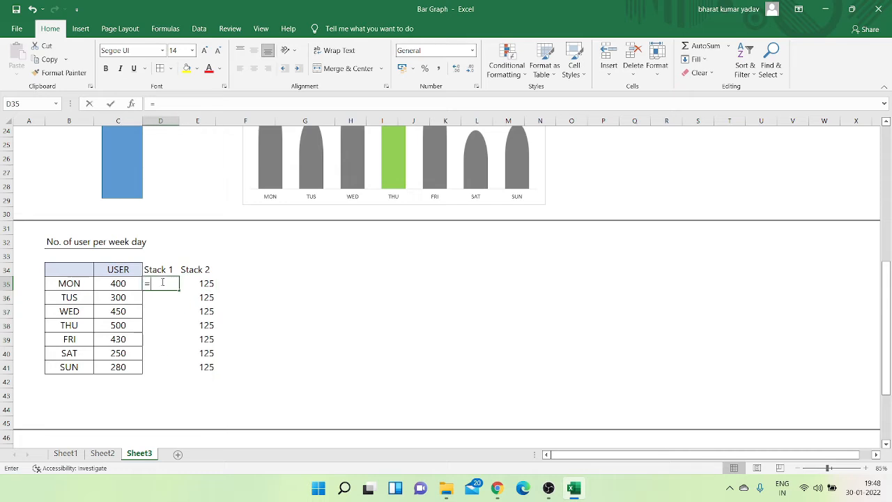
click(125, 283)
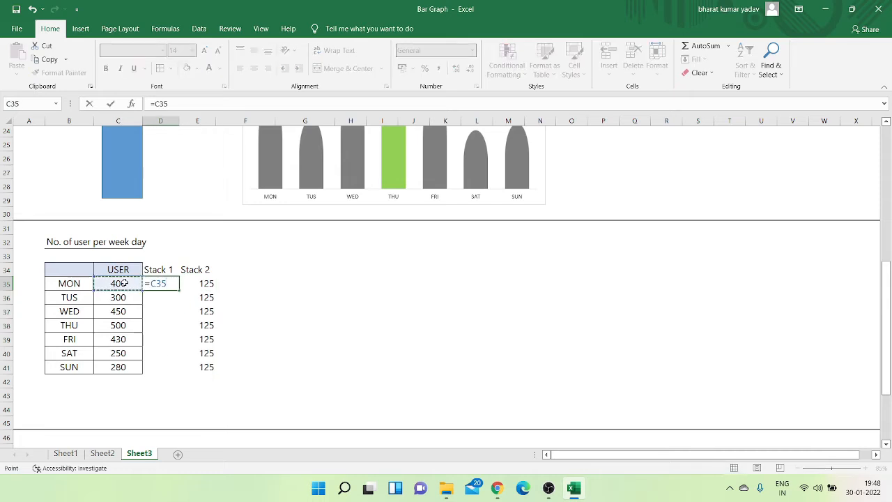
text(-)
click(198, 284)
key(Return)
click(171, 285)
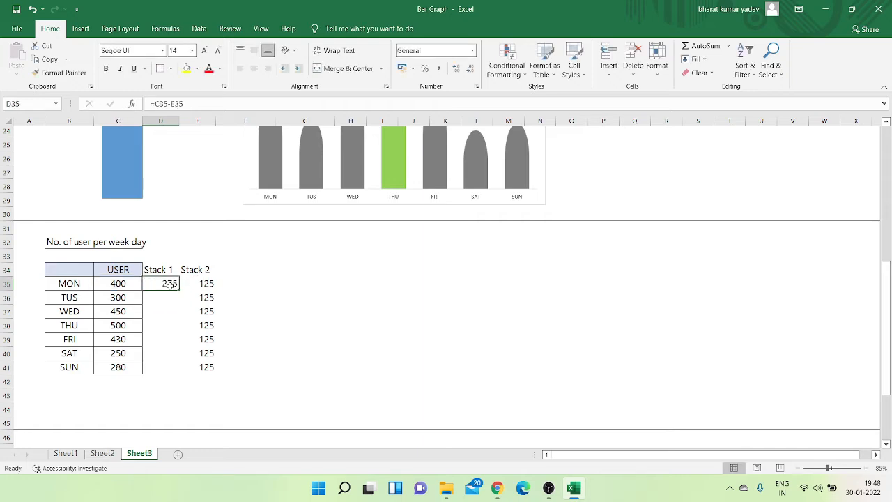
drag(179, 291, 179, 371)
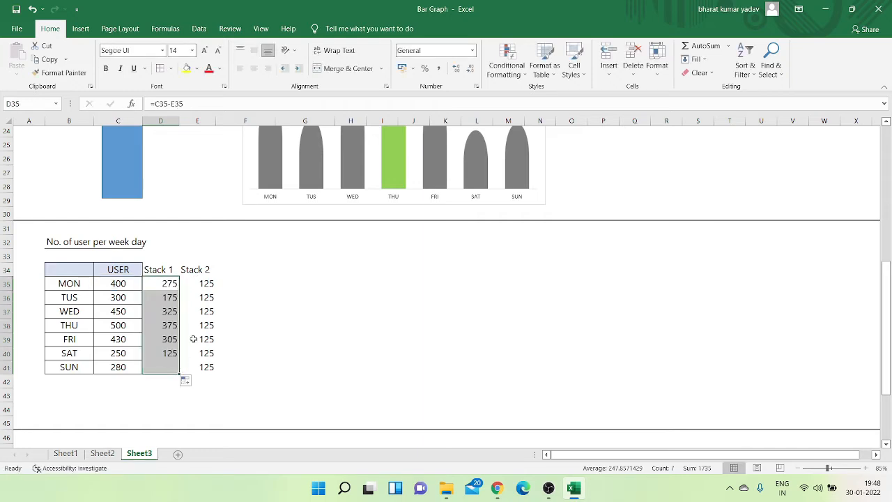
click(250, 353)
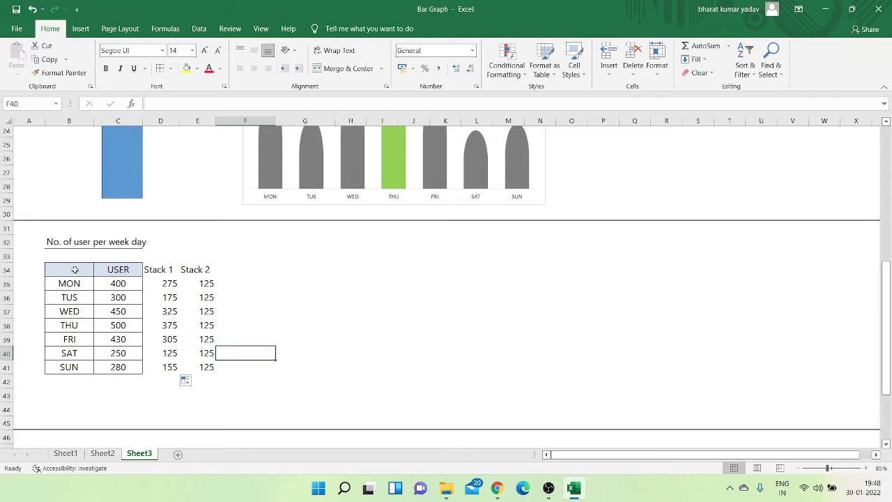
Step: Insert a 2-D stacked column chart from the weekday, Stack 1 and Stack 2 columns, excluding USER, and place it beside the table
drag(75, 270, 77, 368)
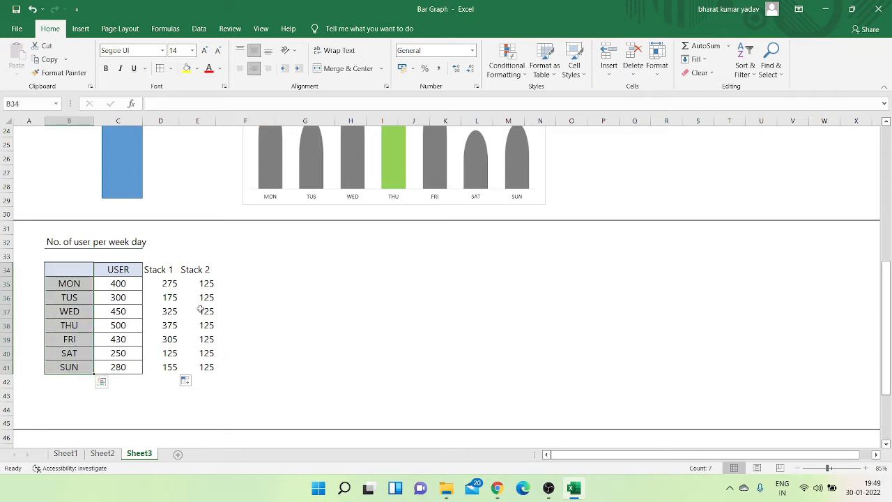
drag(154, 270, 209, 358)
click(81, 28)
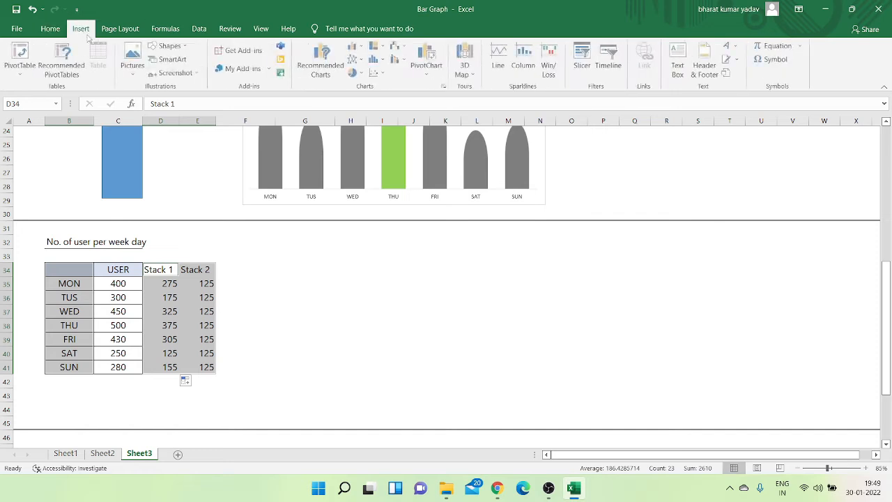
click(356, 47)
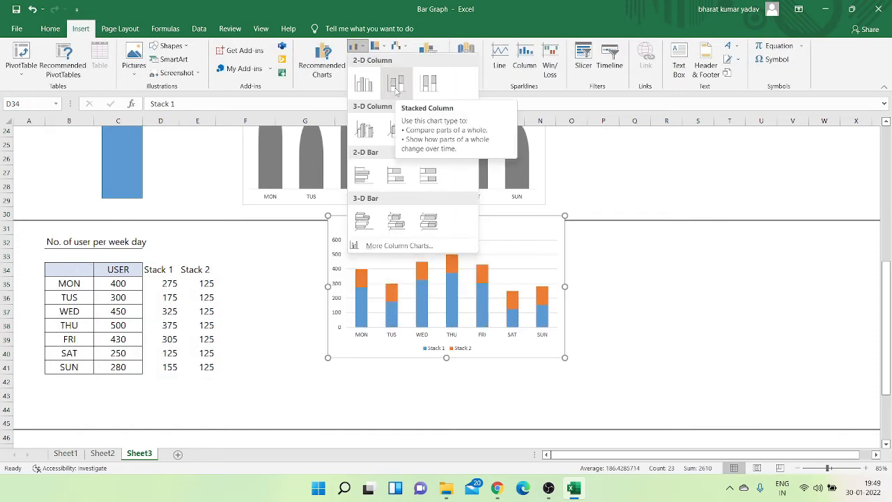
click(396, 84)
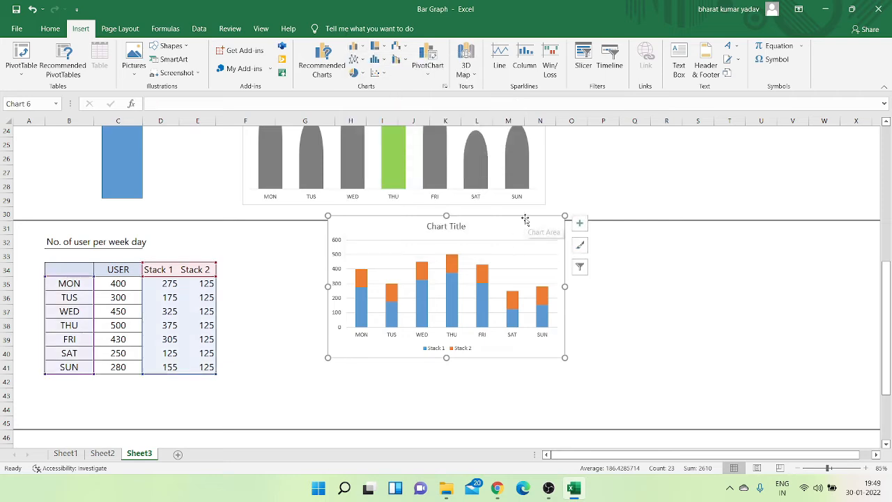
drag(523, 218, 492, 241)
click(590, 307)
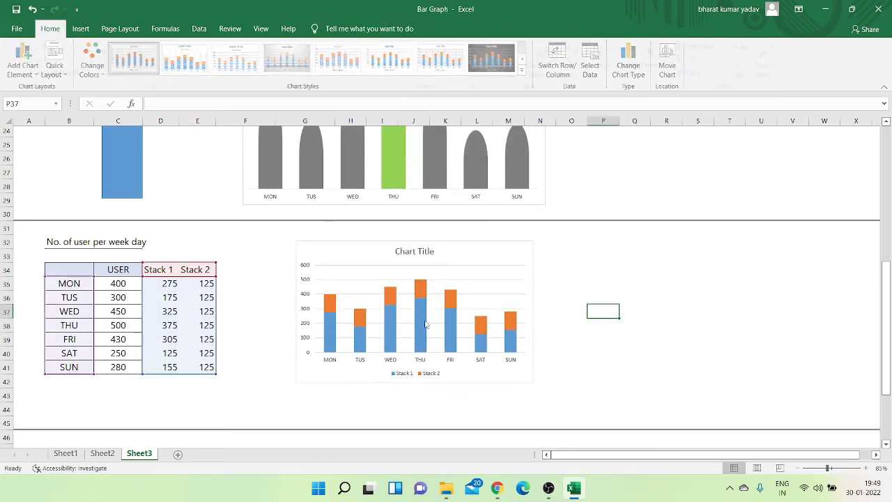
Step: Copy the USER header's formatting to the Stack 1 and Stack 2 headers, and border and center the cells of B34:E41
click(140, 269)
click(59, 72)
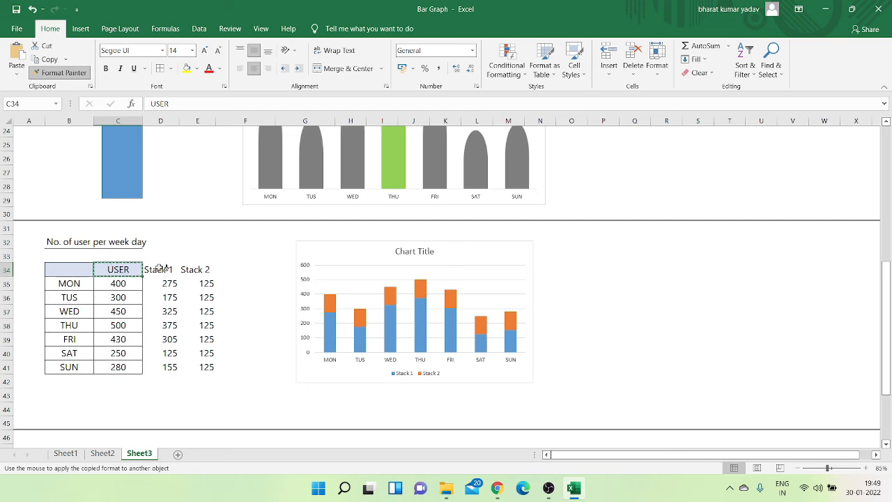
drag(161, 269, 198, 273)
mouse_move(90, 267)
mouse_down()
mouse_move(209, 353)
mouse_move(207, 368)
mouse_up()
click(254, 69)
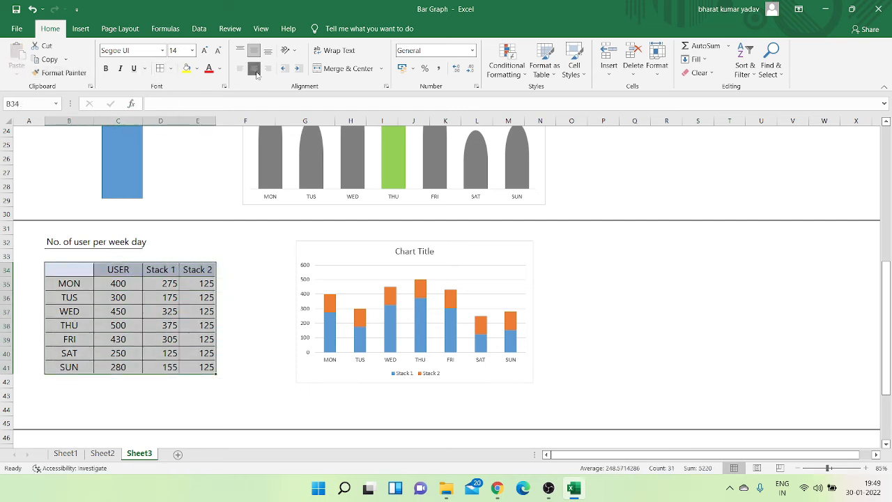
Step: Reposition and slightly enlarge the stacked column chart, and delete its vertical axis
click(524, 240)
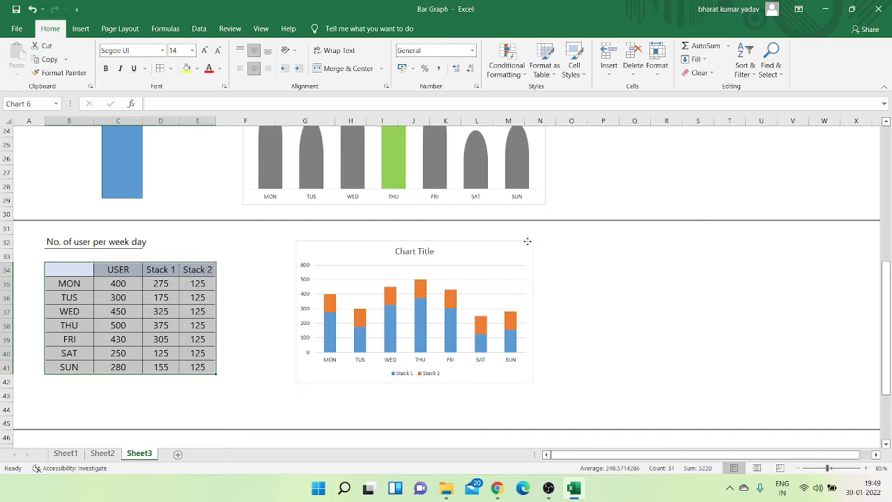
drag(521, 242, 508, 237)
drag(522, 378, 549, 392)
click(296, 297)
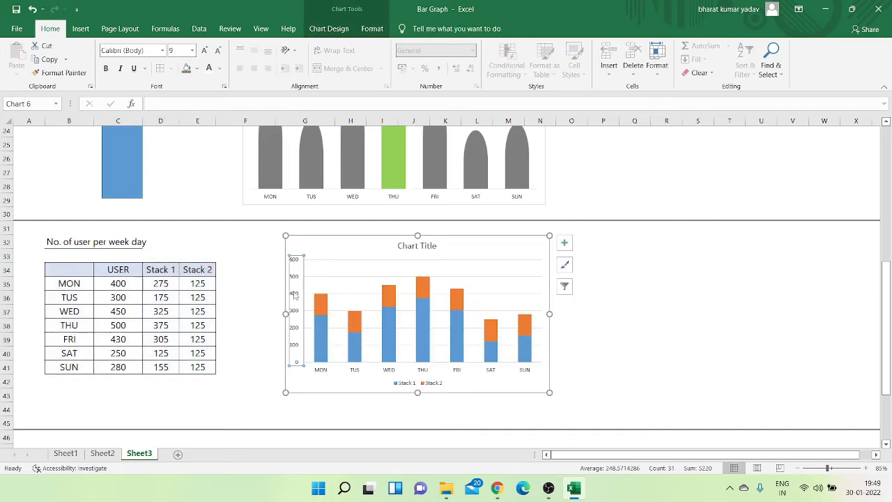
key(Delete)
Step: Link the stacked chart's title to cell B32, which holds "No. of user per week day"
click(418, 245)
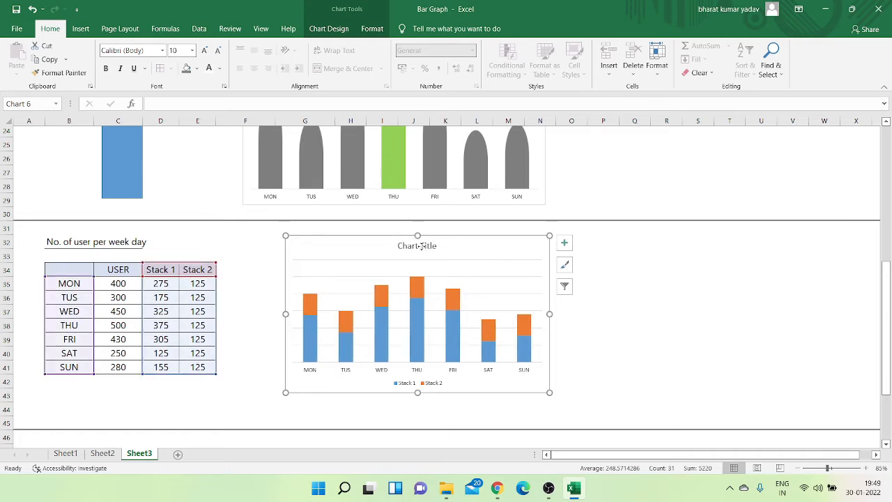
text(=)
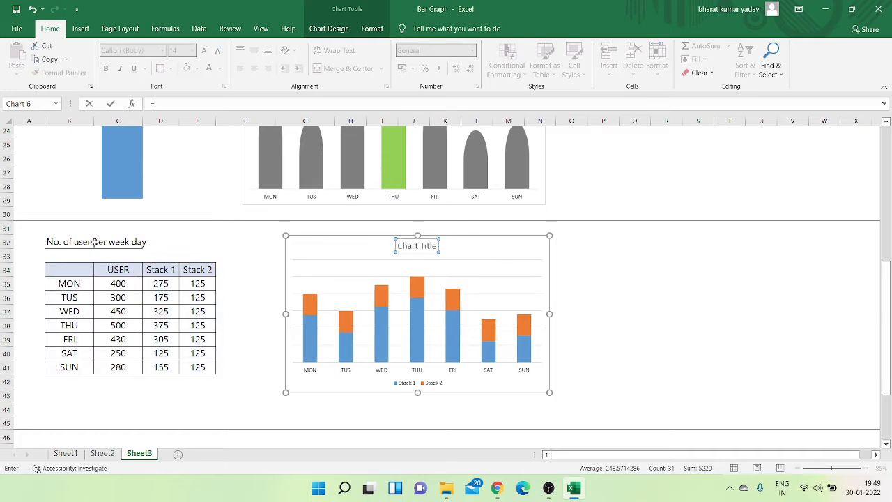
click(53, 242)
key(Return)
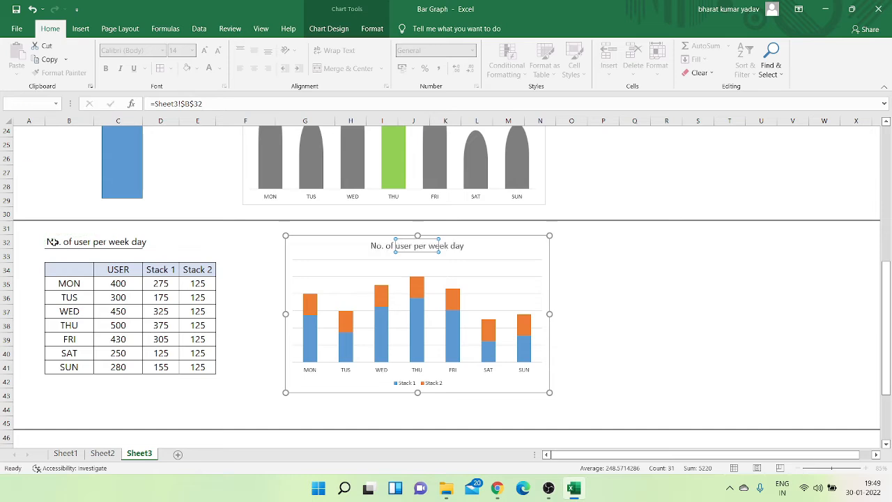
Step: Remove the gridlines and the legend from the stacked column chart
click(565, 243)
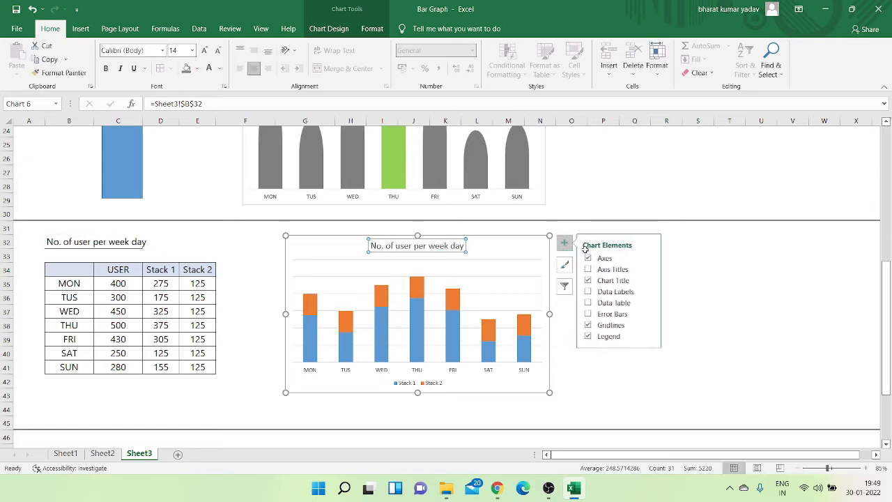
click(590, 325)
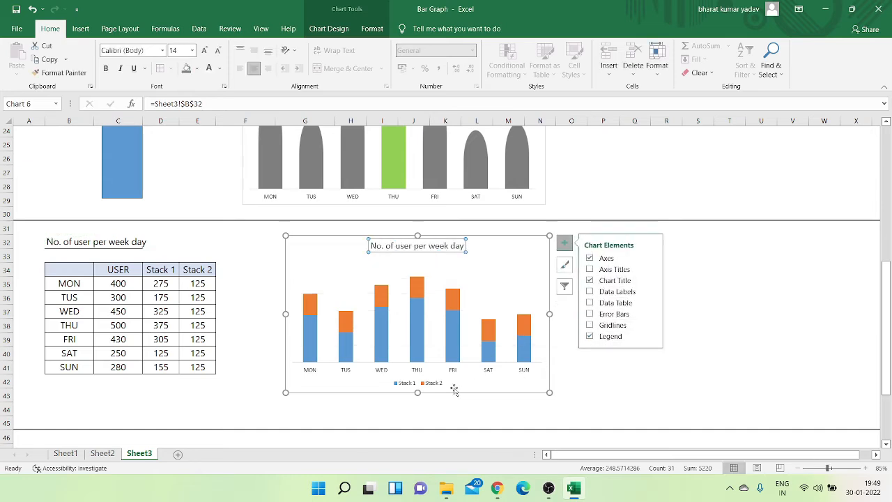
click(433, 387)
key(Delete)
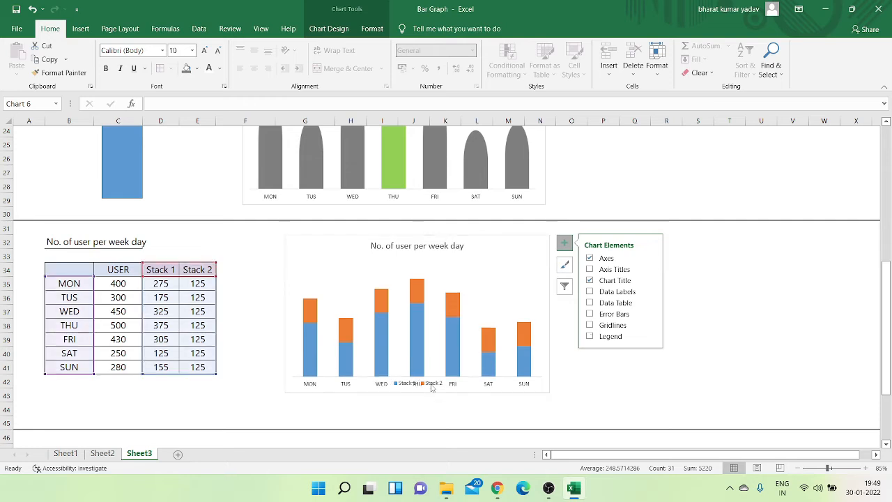
click(634, 367)
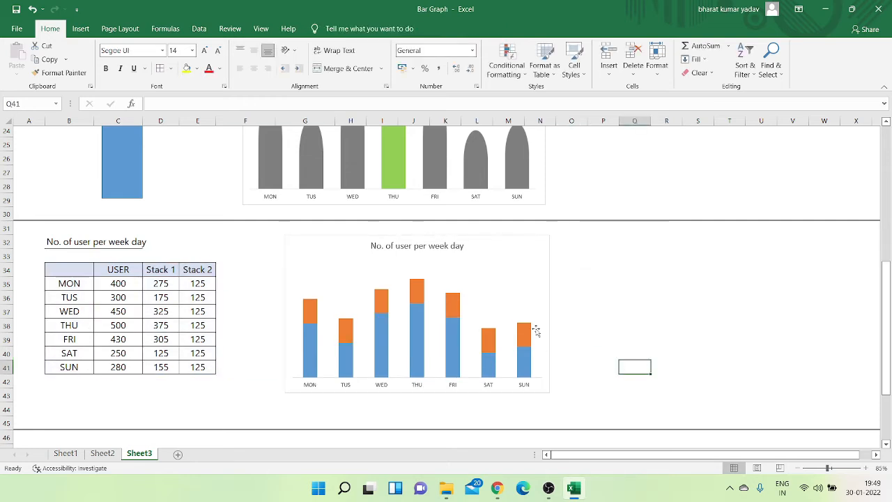
Step: Set the stacked columns' gap width to 50% and close the series formatting pane
double_click(457, 314)
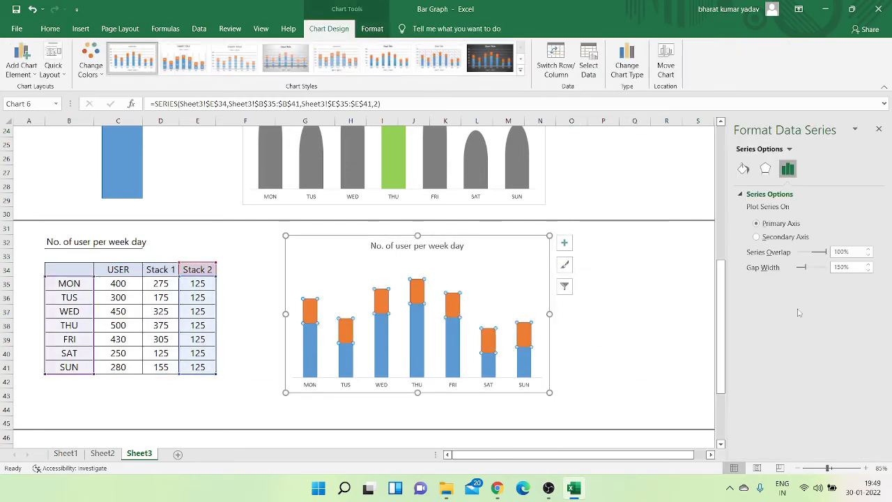
click(852, 270)
text(50)
key(Return)
click(616, 323)
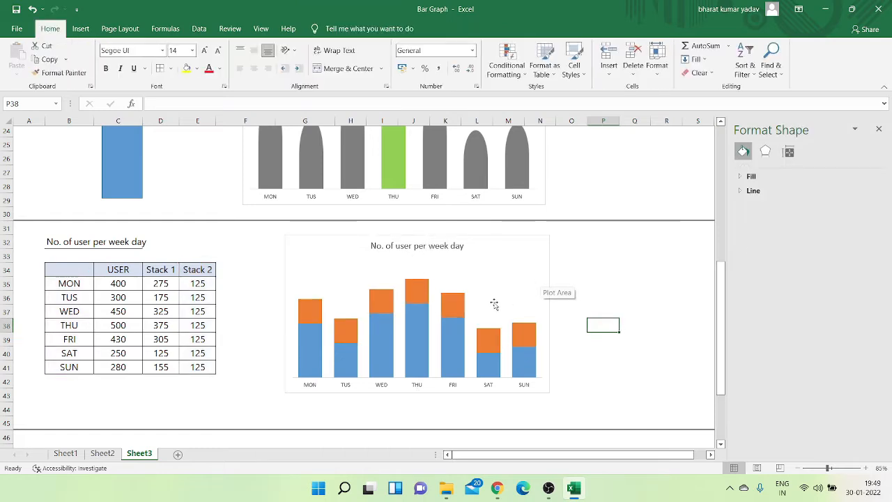
click(880, 130)
click(735, 282)
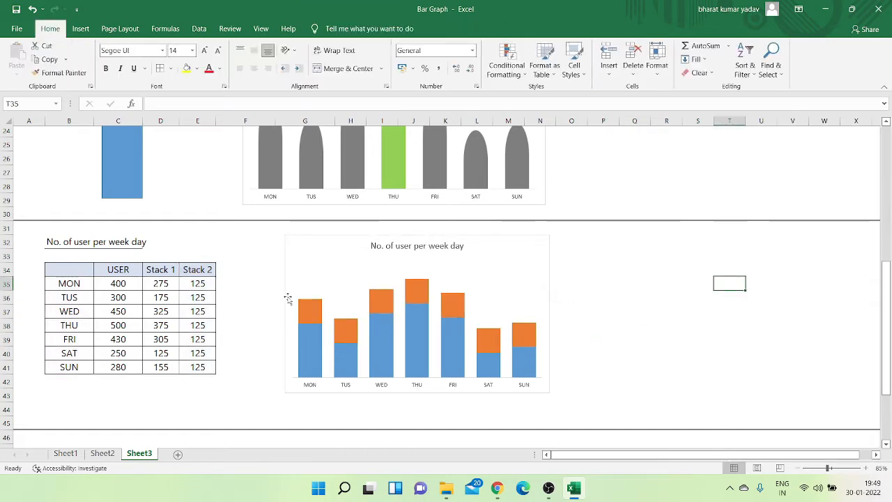
Step: Copy the gray rounded shape above and paste it into the chart's Stack 2 series as the column tops
click(310, 314)
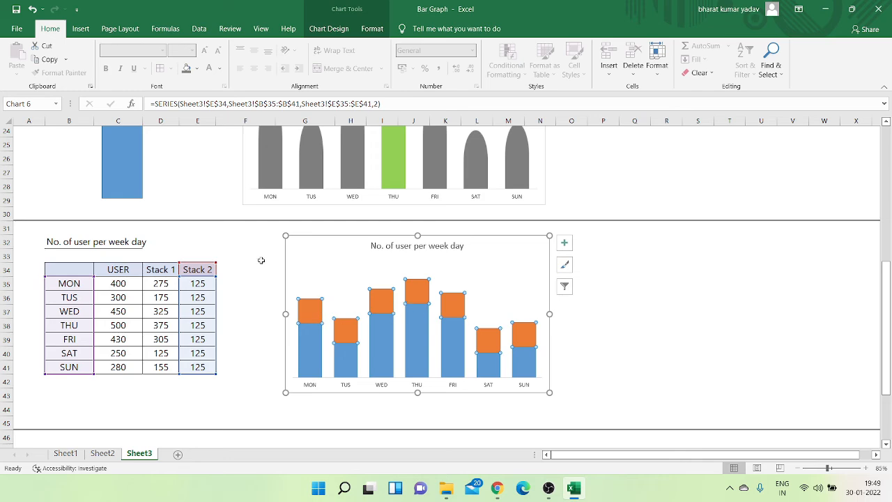
scroll(261, 260, up, 3)
click(64, 182)
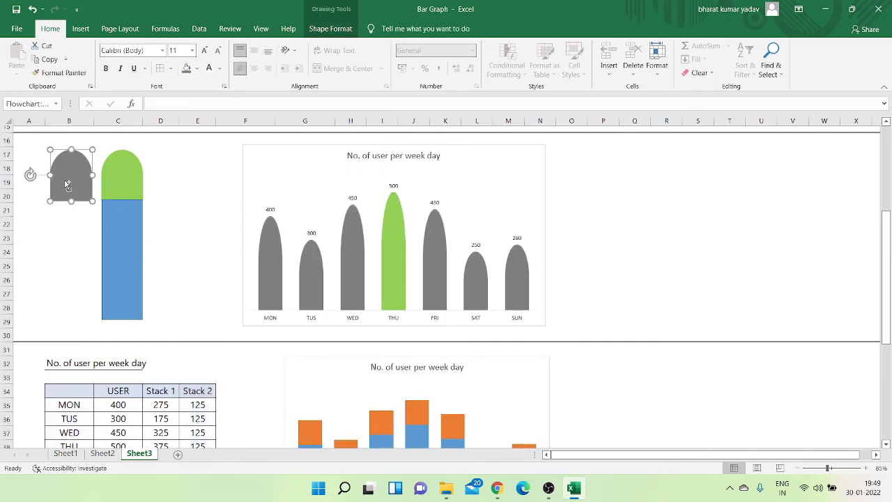
key(ctrl+c)
scroll(193, 228, down, 3)
click(305, 316)
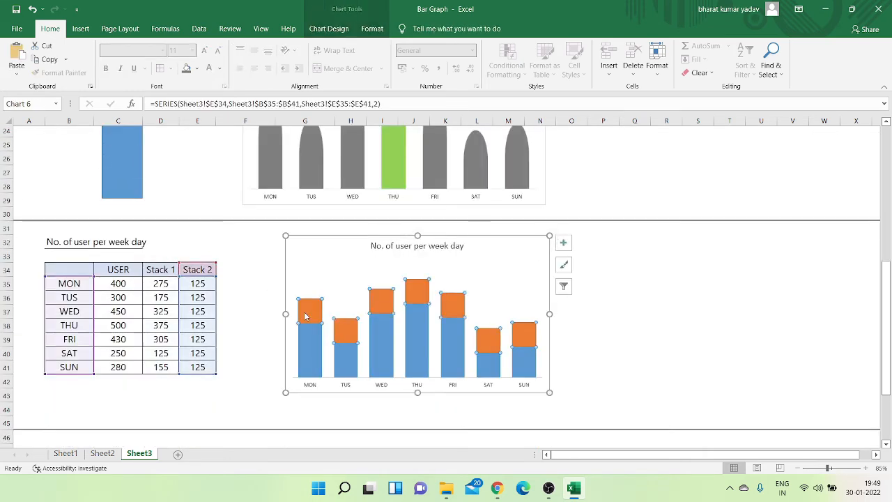
key(ctrl+v)
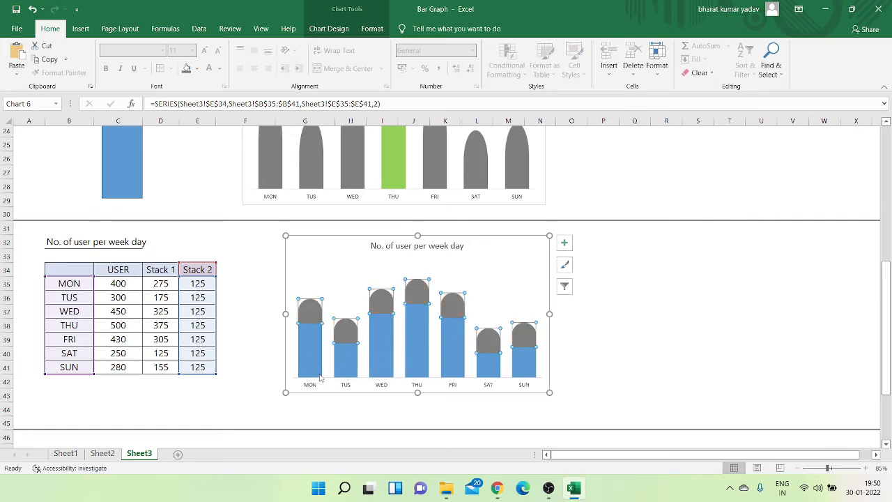
Step: Fill the chart's Stack 1 series with the same gray as the rounded tops
click(310, 330)
right_click(311, 332)
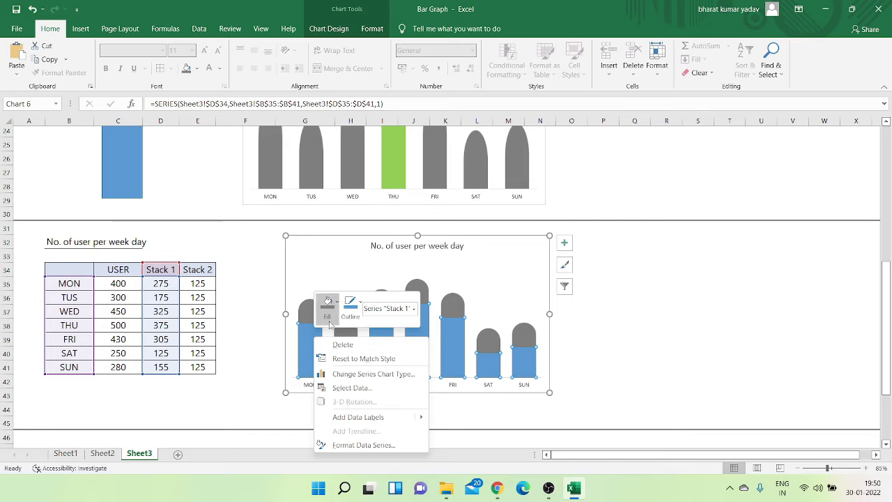
click(329, 318)
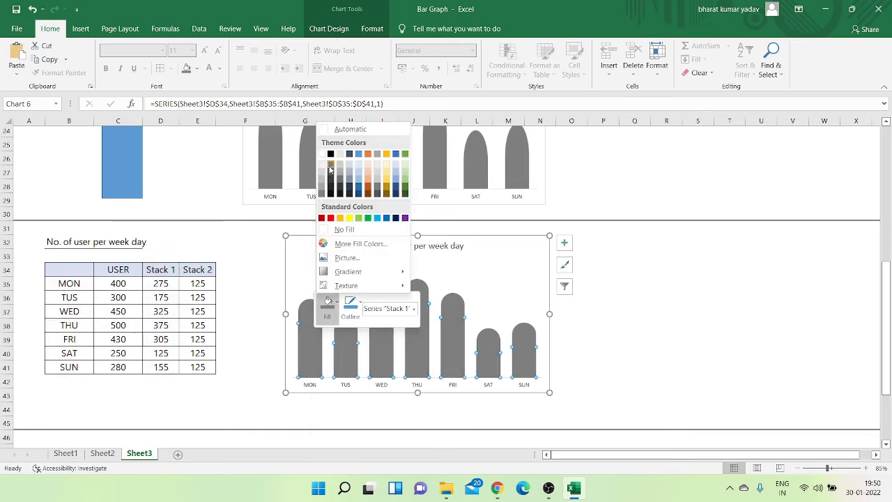
click(330, 163)
click(594, 352)
click(455, 311)
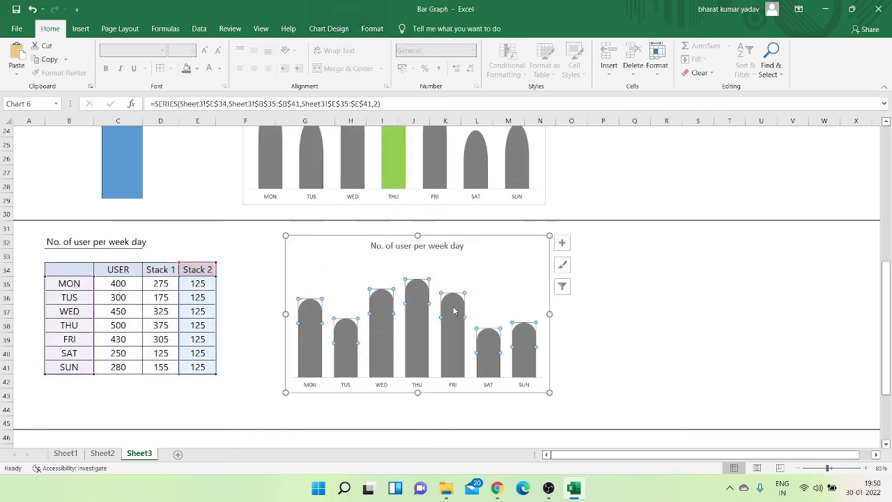
click(209, 353)
Step: Add data labels to the chart's Stack 2 series and select those labels
scroll(213, 334, down, 1)
click(413, 256)
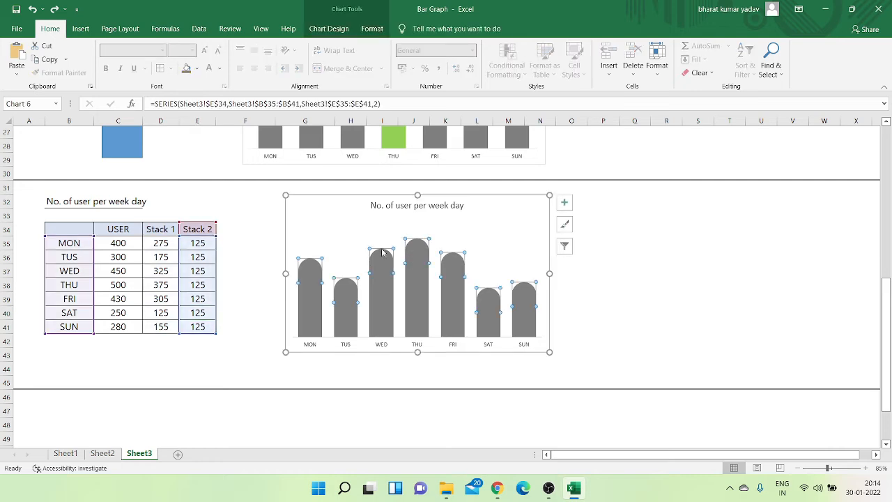
click(565, 202)
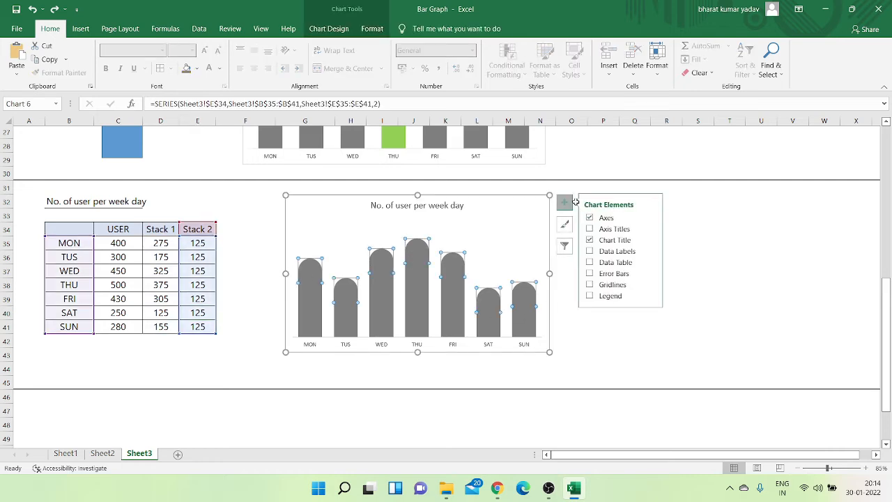
click(590, 251)
click(416, 251)
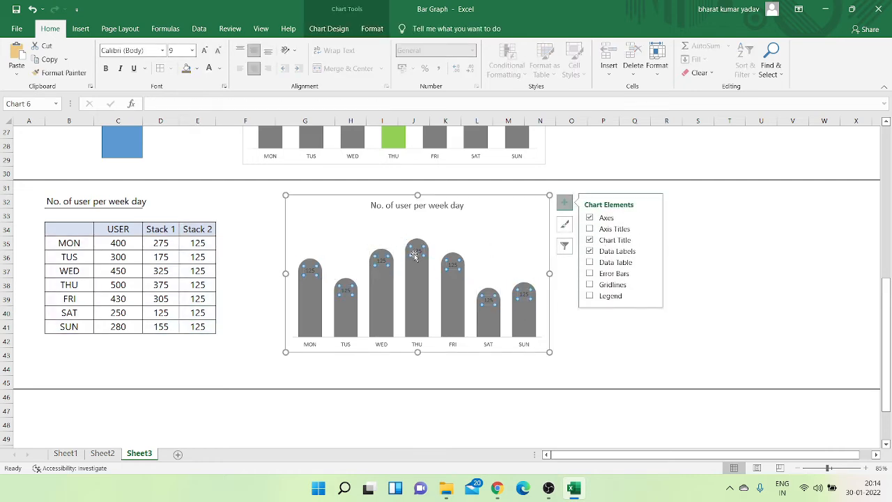
Step: Format the Stack 2 data labels as white, bold, 12 pt text
click(218, 67)
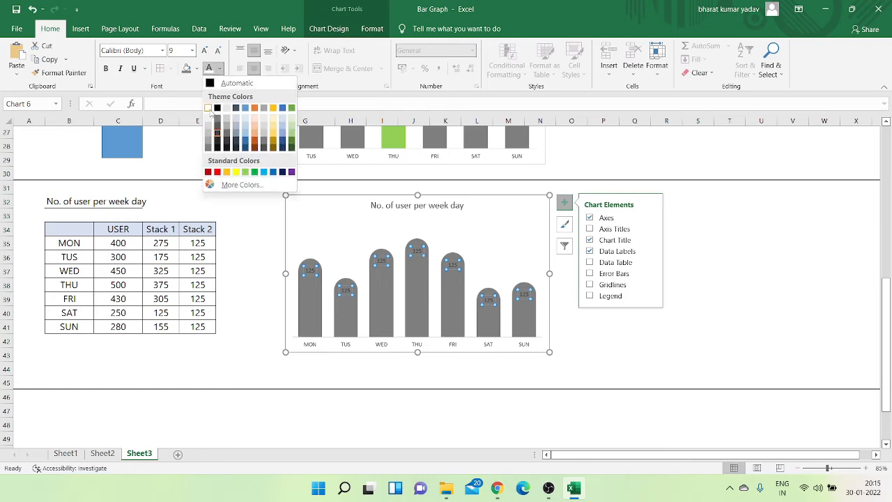
click(210, 108)
click(205, 51)
click(205, 51)
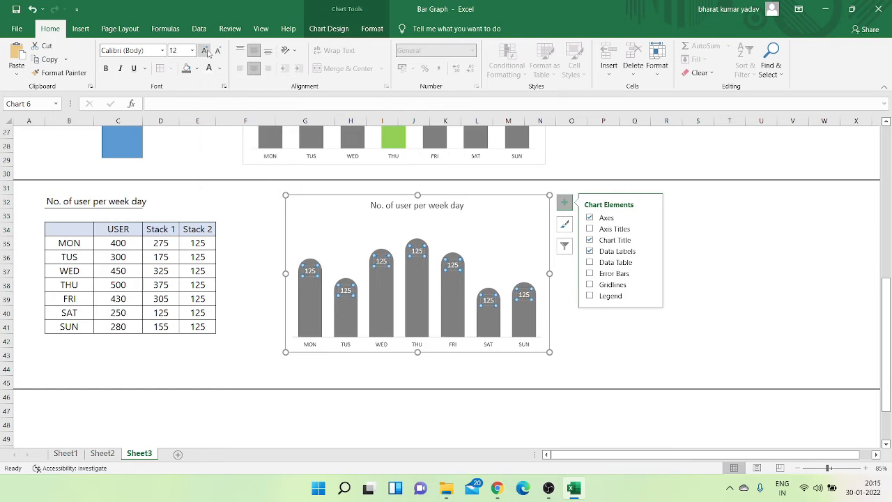
click(106, 68)
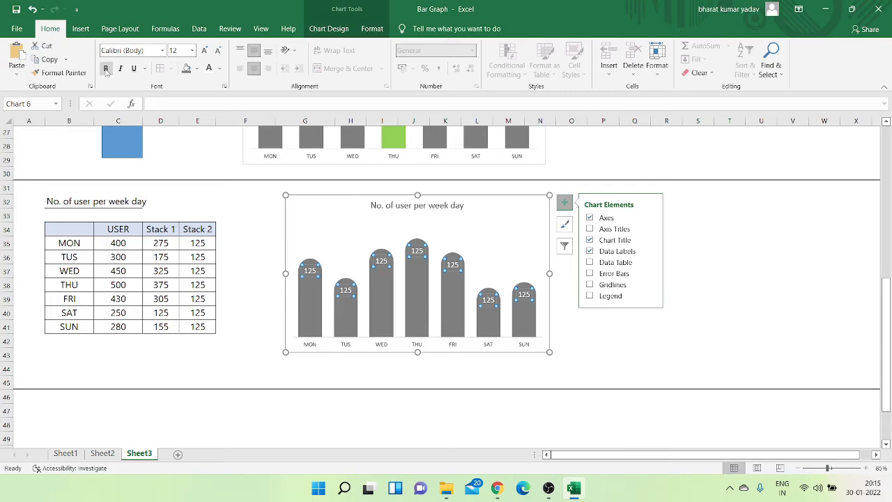
click(588, 359)
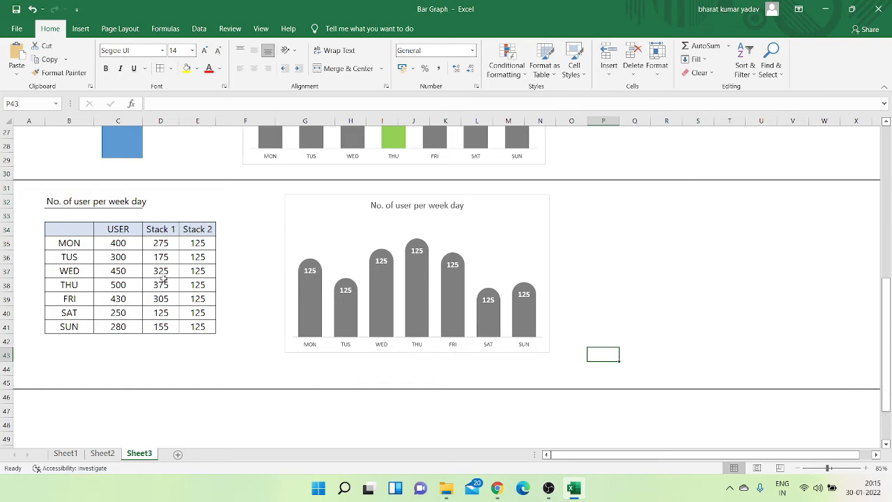
Step: Make the Stack 2 data labels show the USER figures from cells C35:C41 instead of the series values
drag(126, 242, 125, 328)
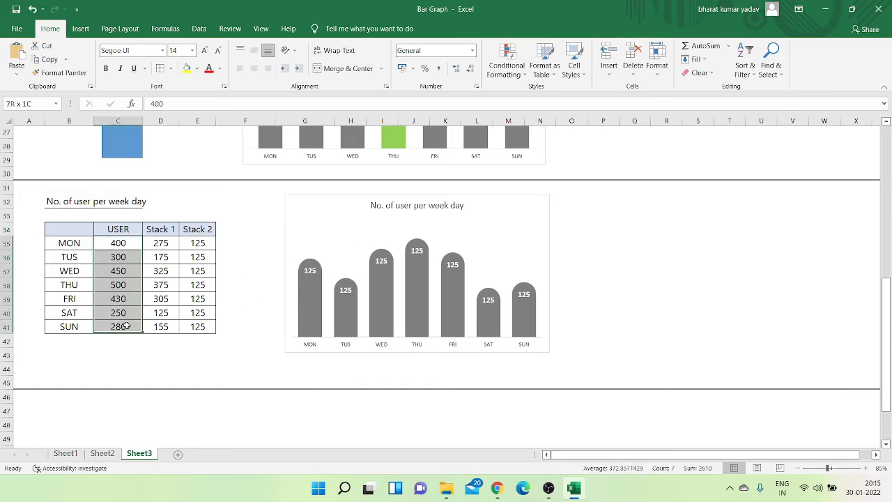
click(122, 232)
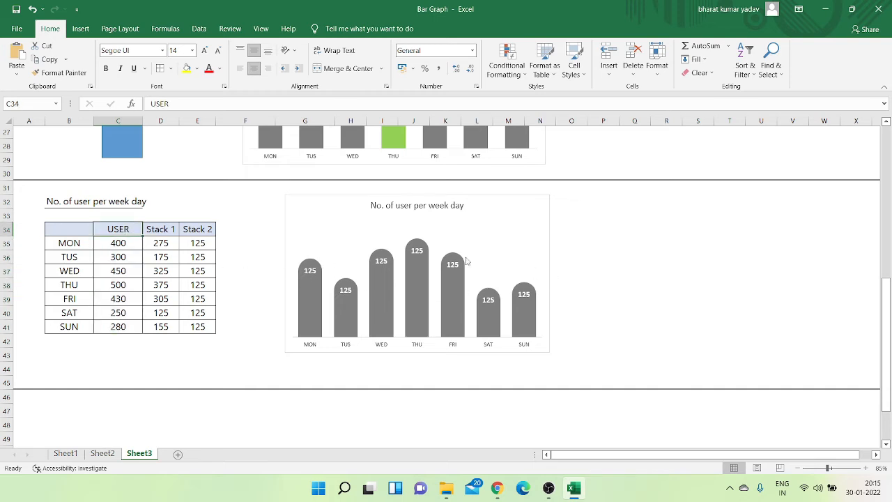
double_click(418, 253)
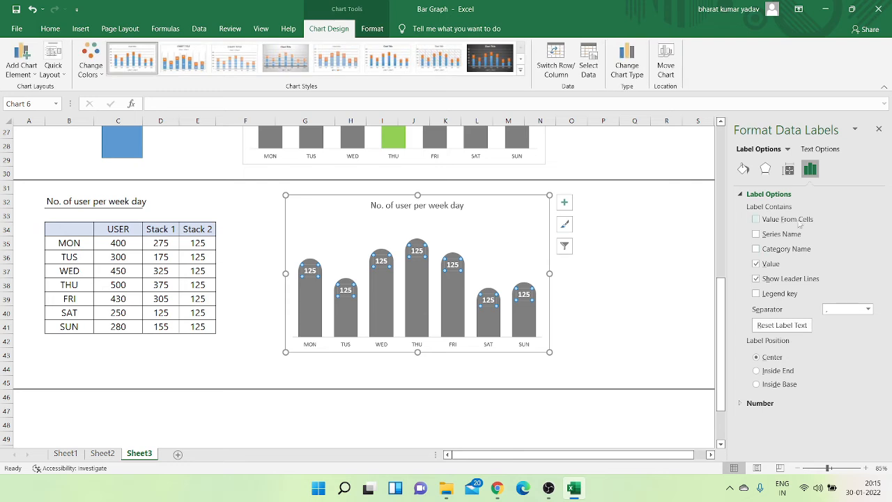
click(756, 220)
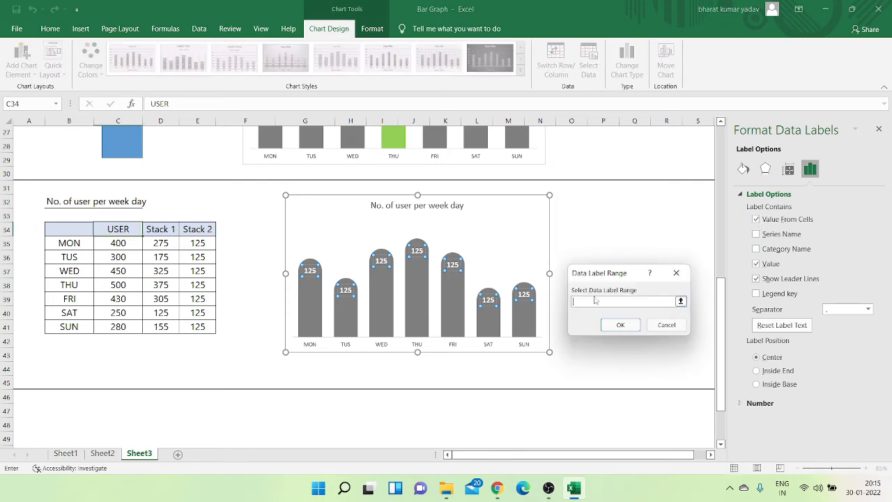
drag(109, 244, 136, 327)
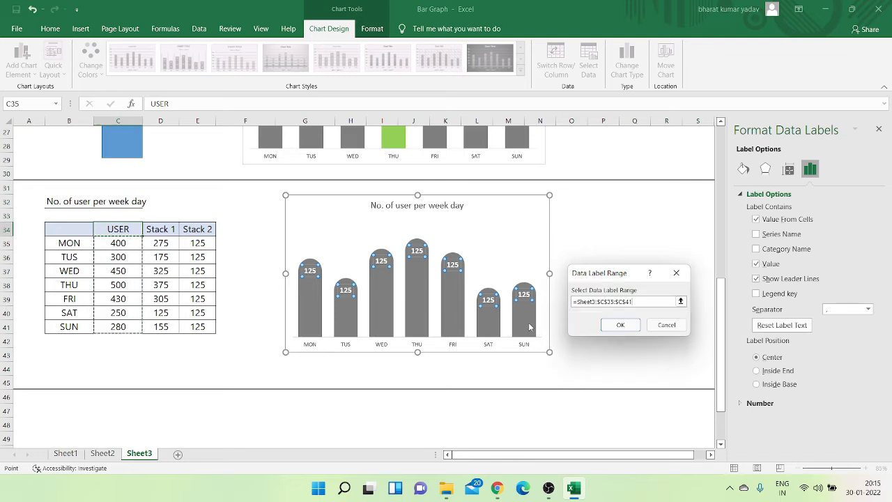
click(621, 325)
click(757, 273)
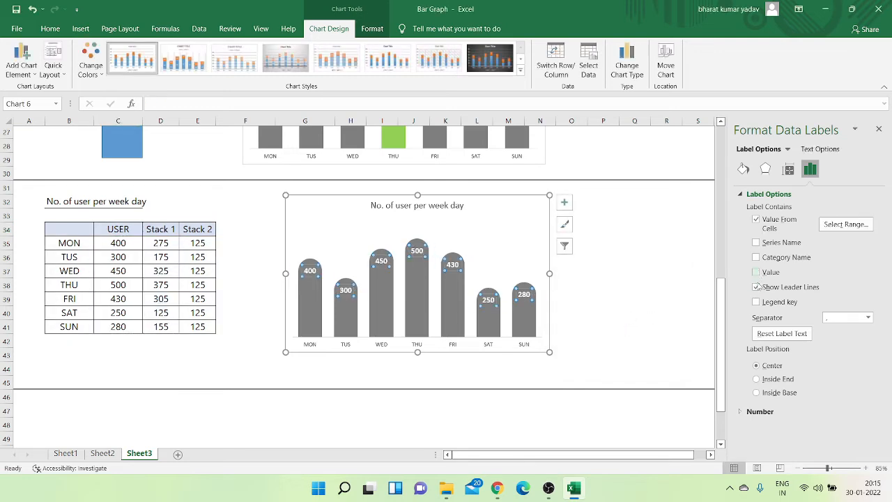
click(643, 315)
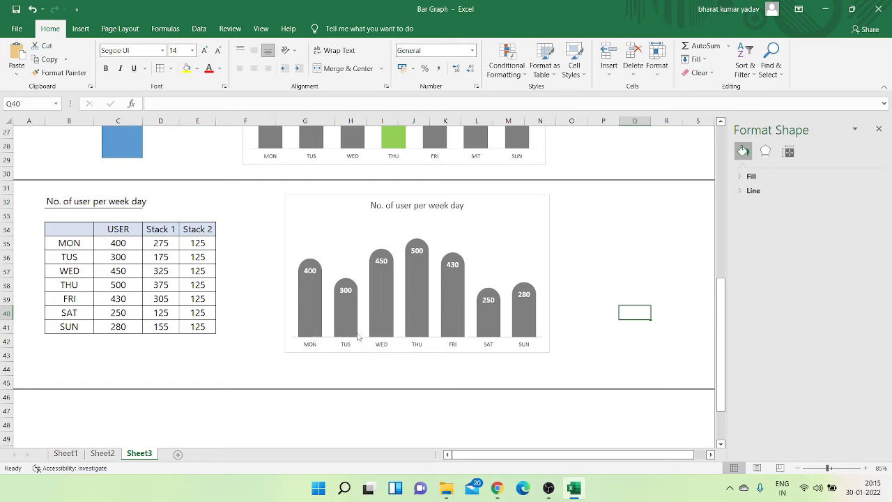
Step: Delete the stacked chart's weekday axis and add data labels to the Stack 1 series
click(524, 347)
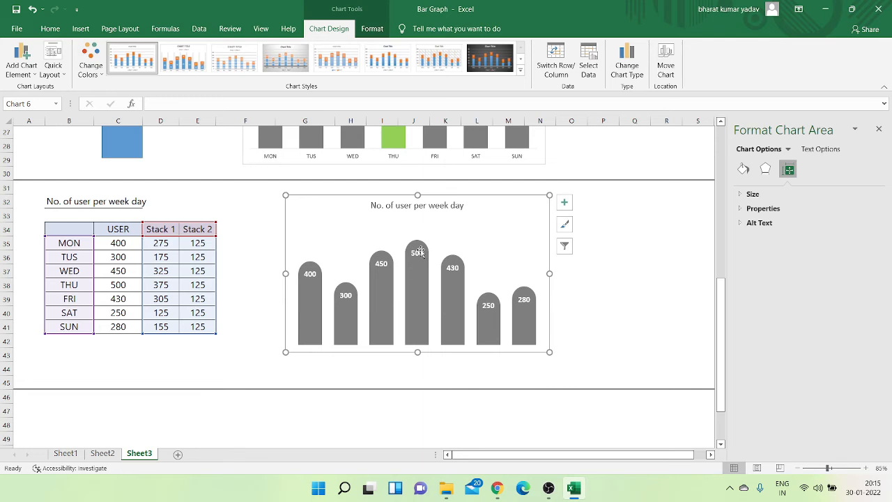
click(311, 317)
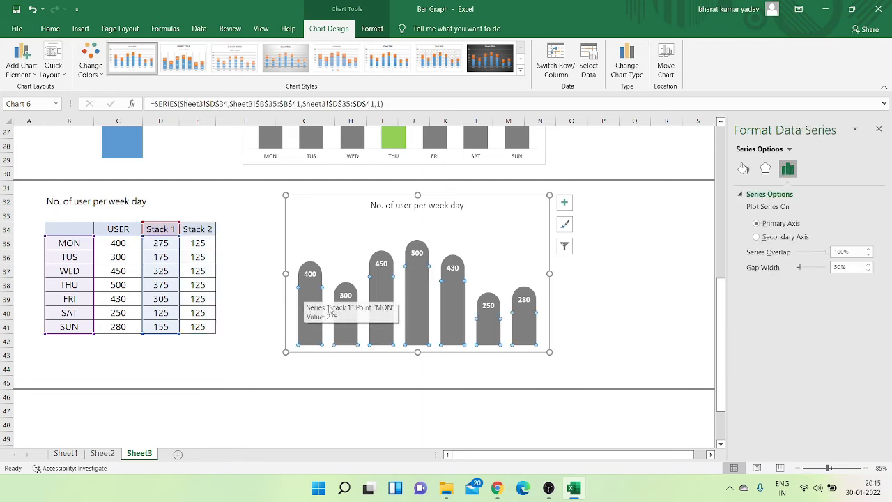
click(564, 202)
click(590, 252)
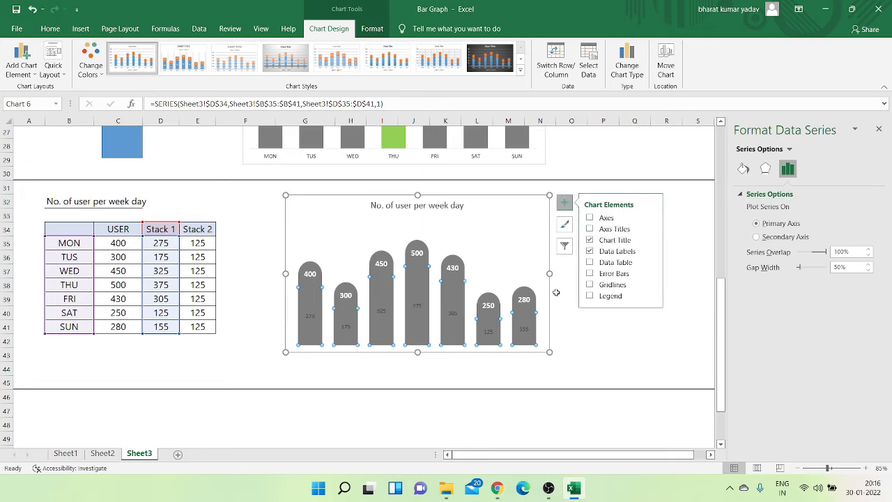
Step: Set the Stack 1 data labels' position to Inside Base
click(501, 330)
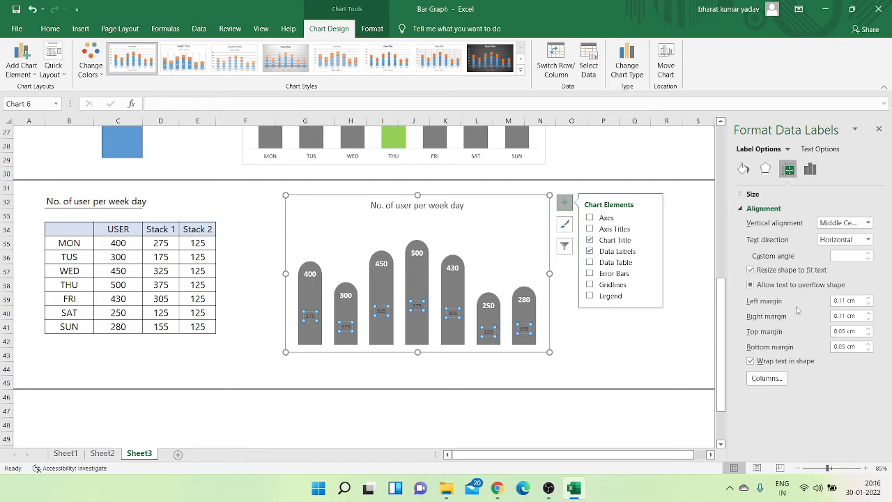
click(810, 171)
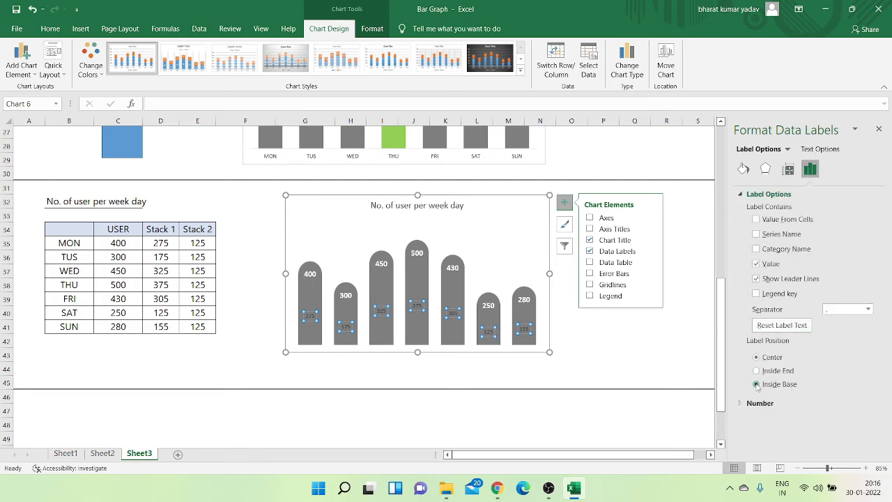
click(758, 384)
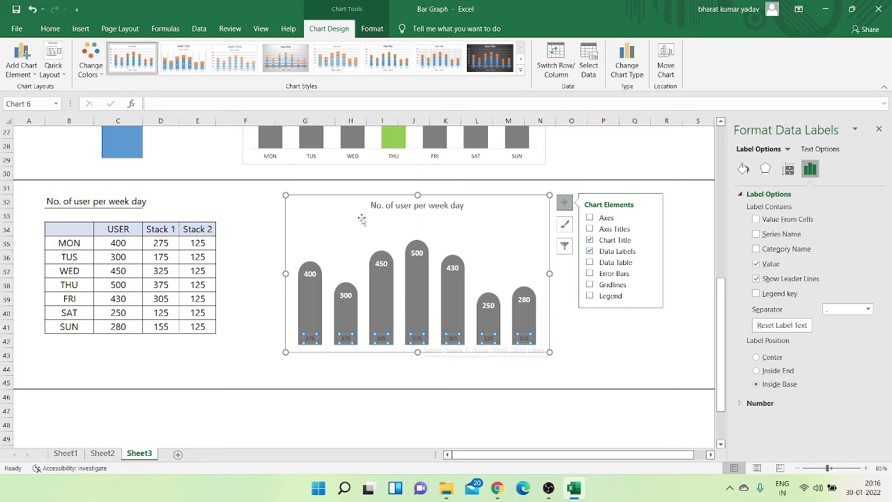
Step: Format the Stack 1 data labels as white, bold, 12 pt text
click(50, 28)
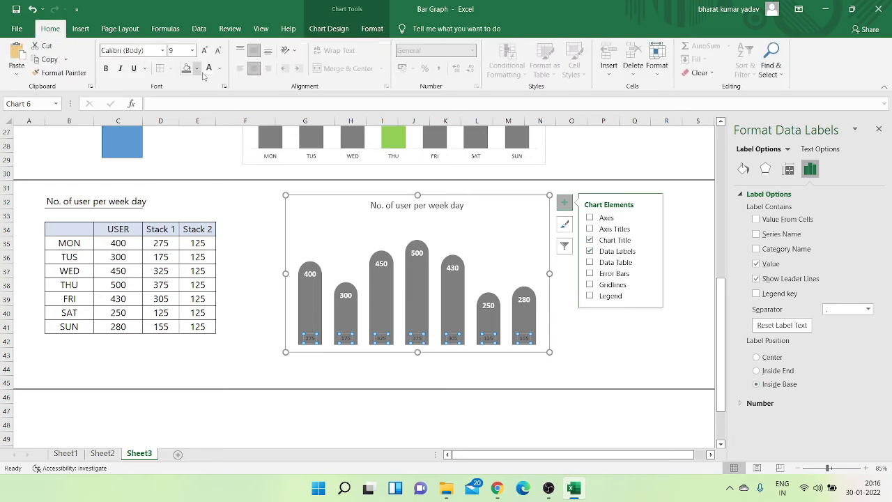
click(208, 68)
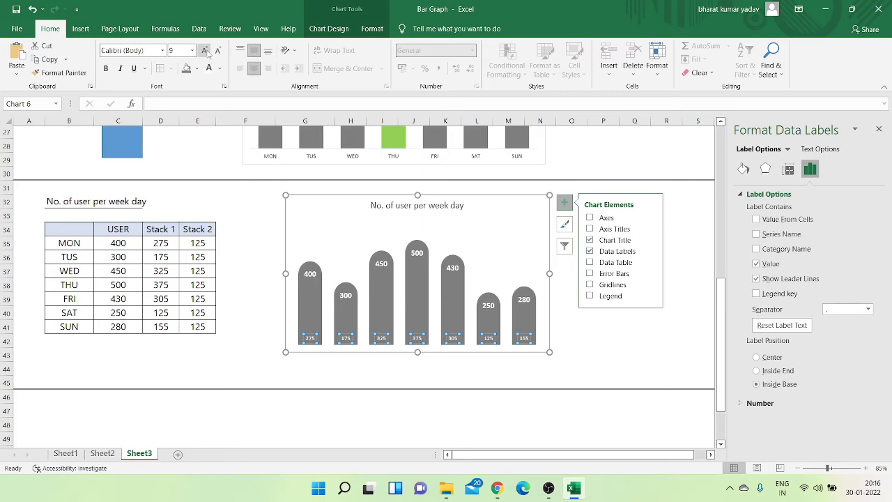
click(205, 51)
click(205, 50)
click(205, 50)
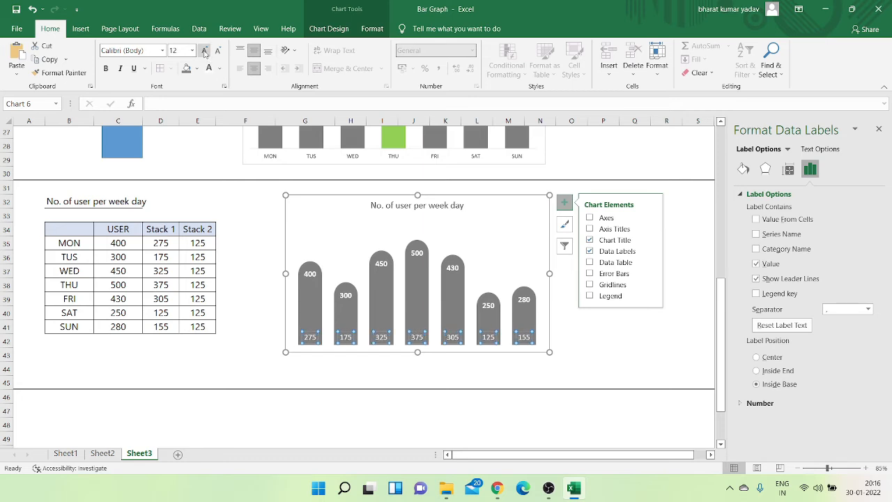
click(105, 68)
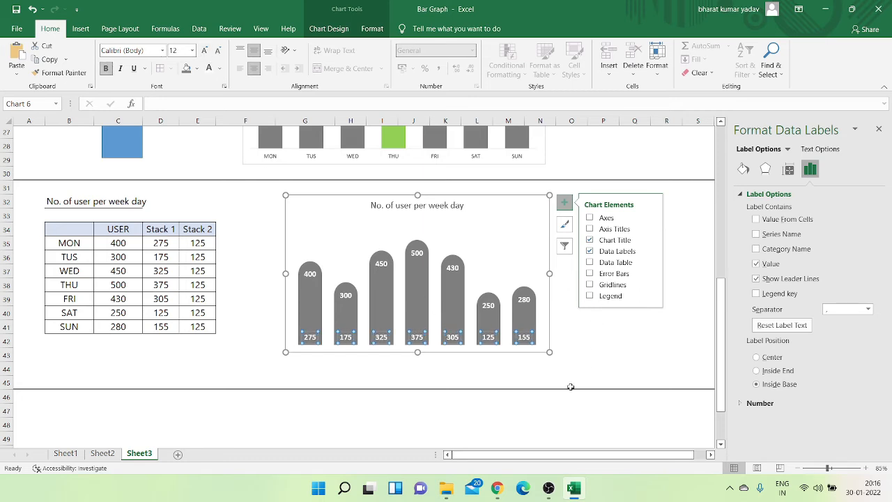
click(541, 394)
click(445, 368)
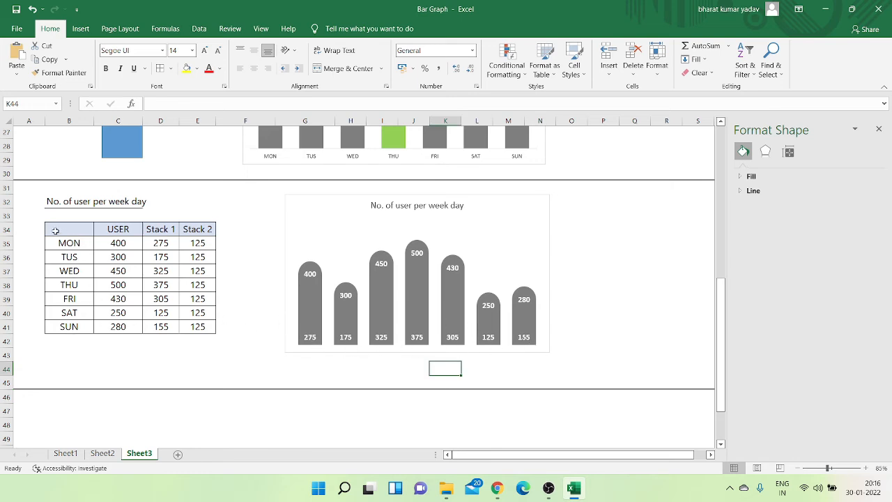
Step: Make the Stack 1 data labels show the weekday names from cells B35:B41 instead of the series values
click(413, 338)
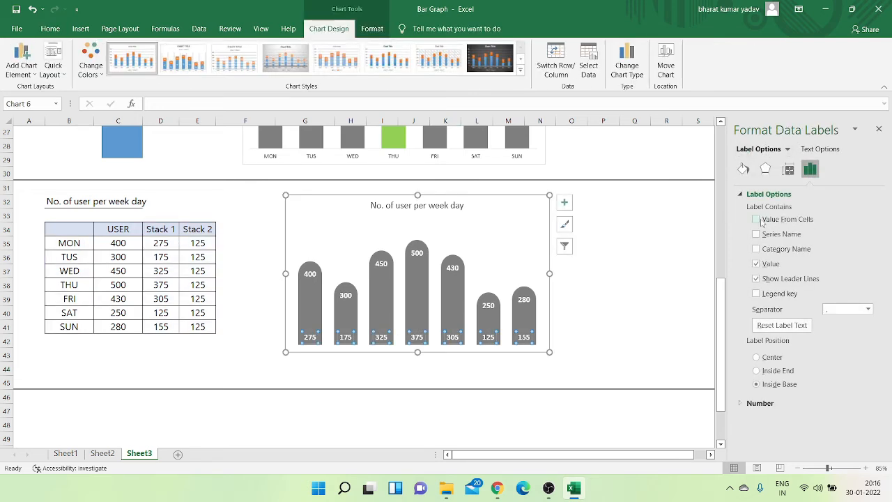
click(756, 220)
drag(57, 243, 72, 328)
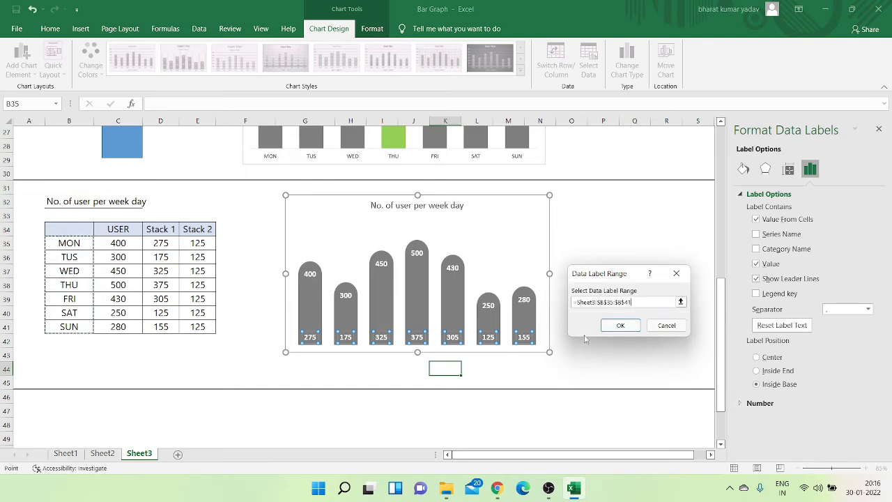
click(620, 326)
click(756, 272)
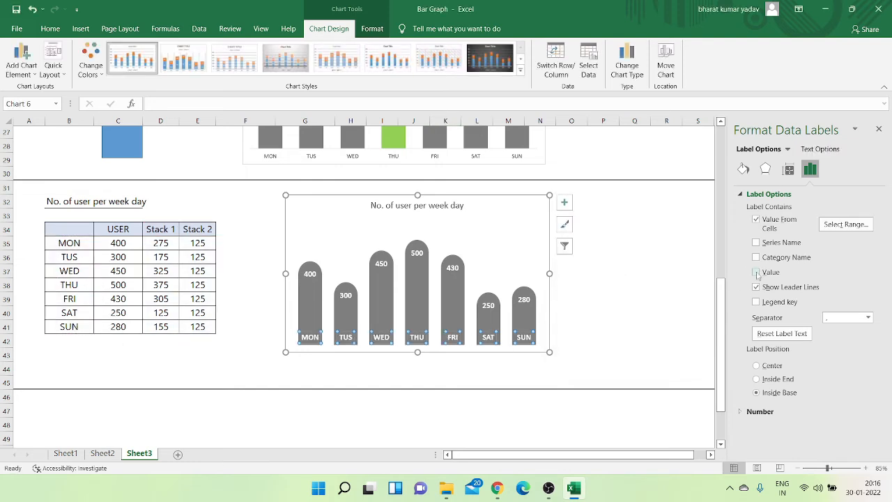
click(655, 327)
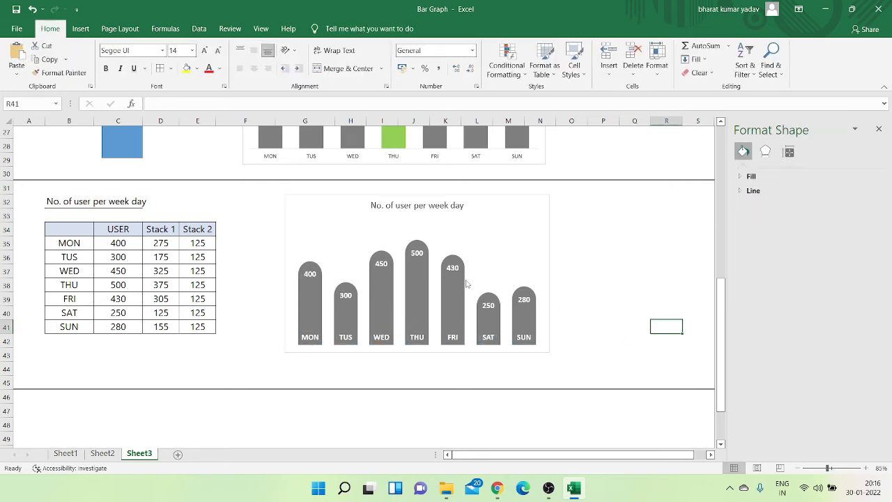
Step: Nudge the stacked chart slightly up and to the left and enlarge it a little
click(525, 192)
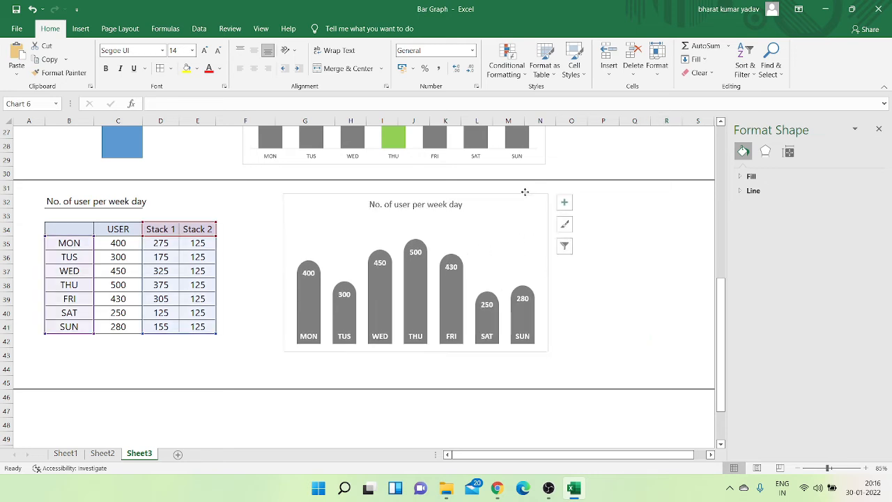
drag(525, 192, 522, 191)
drag(544, 350, 562, 361)
click(604, 340)
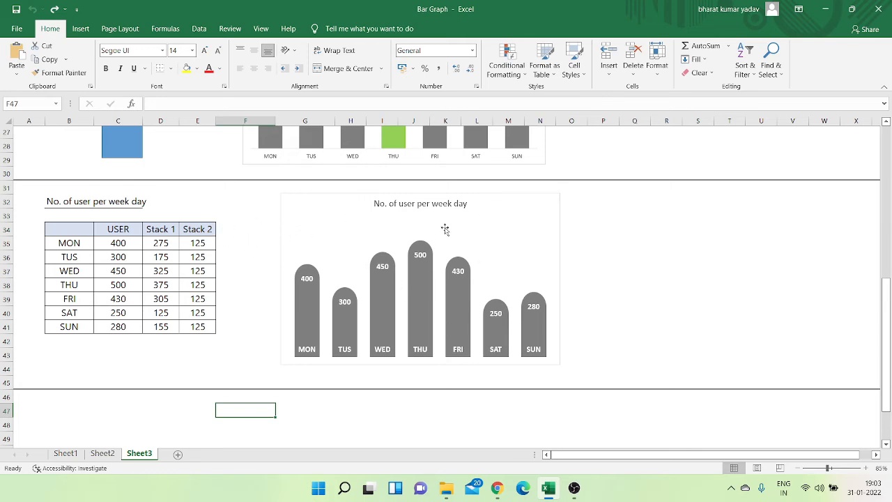
Step: Move the stacked chart to the right to free the columns beside its data table
drag(454, 193, 570, 195)
scroll(223, 269, up, 9)
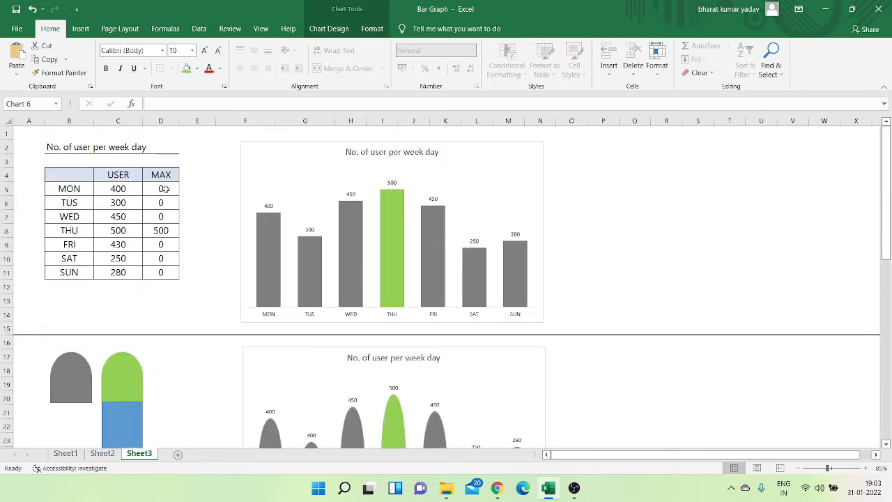
scroll(290, 293, down, 7)
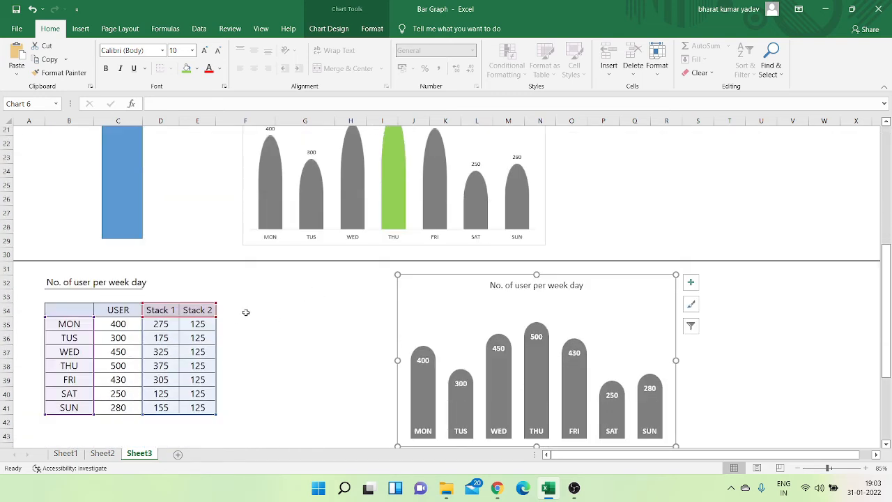
Step: Add the headings "Stack 1 max" and "Stack 2 max" in cells F34 and G34 beside the stacked data table
click(226, 309)
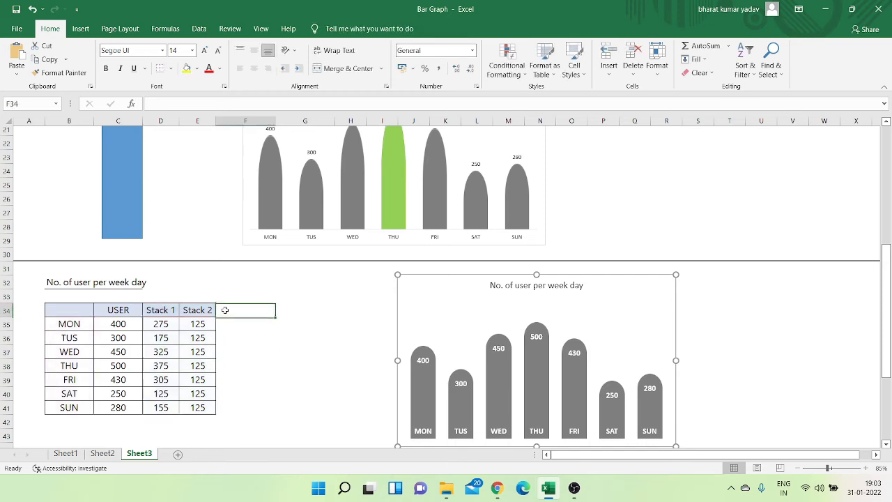
text(Stack 1 m)
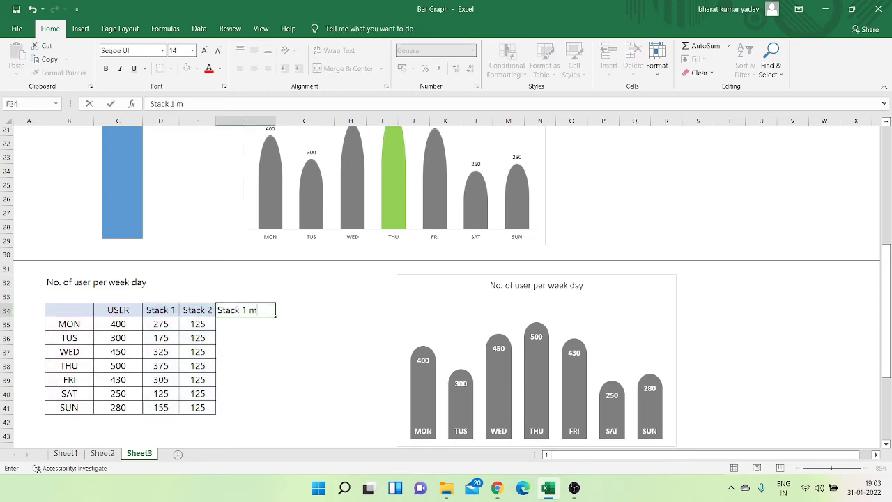
text(ax)
key(Tab)
text(S)
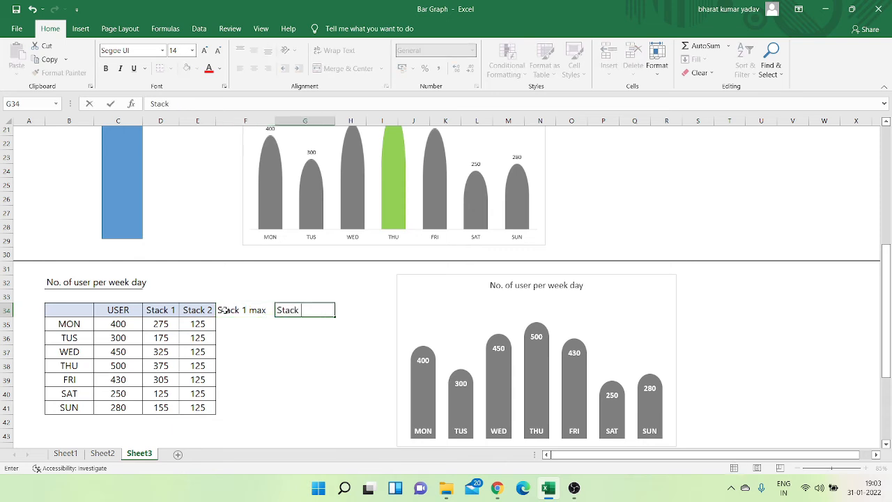
text(tack 2 max)
key(Return)
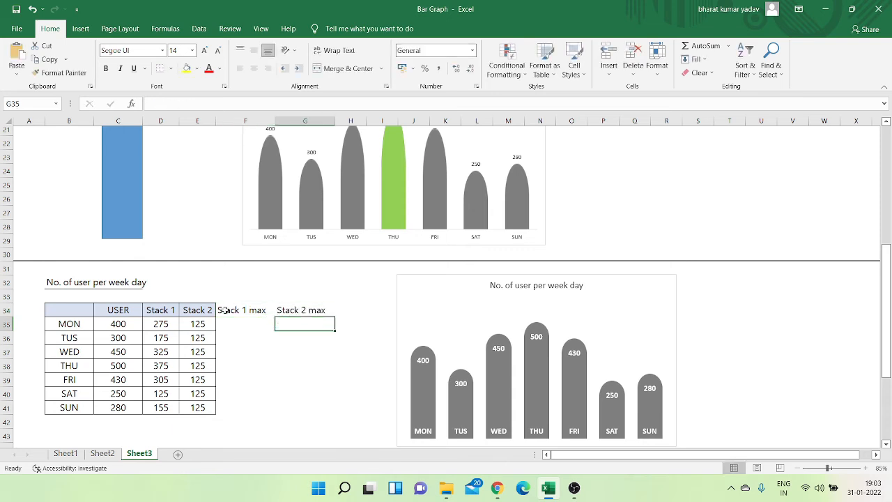
Step: Following the first table's MAX formula, enter =IF(C35=MAX($C$35:$C$41),D35,0) in F35 and fill it down to F41
click(232, 324)
scroll(232, 323, up, 7)
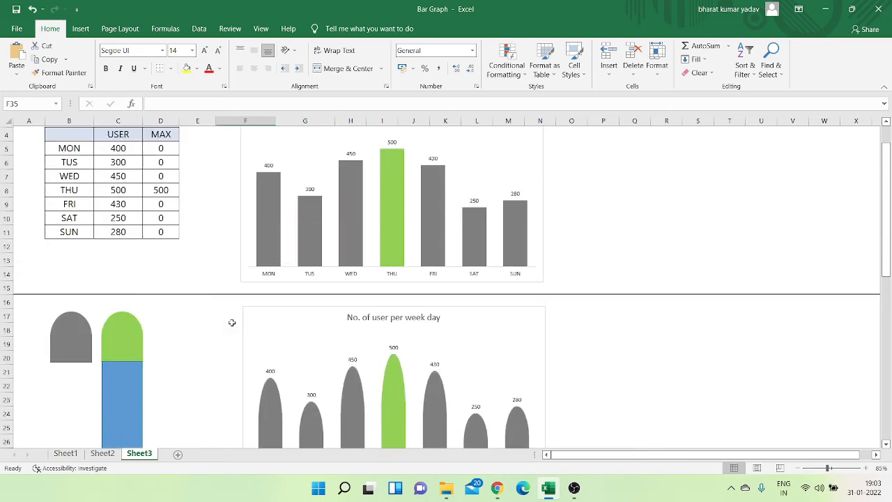
click(162, 188)
scroll(162, 203, down, 8)
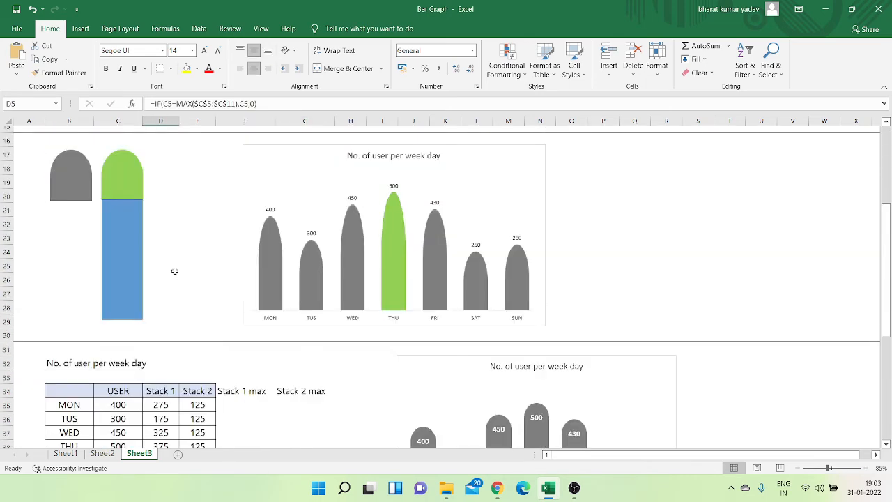
click(230, 281)
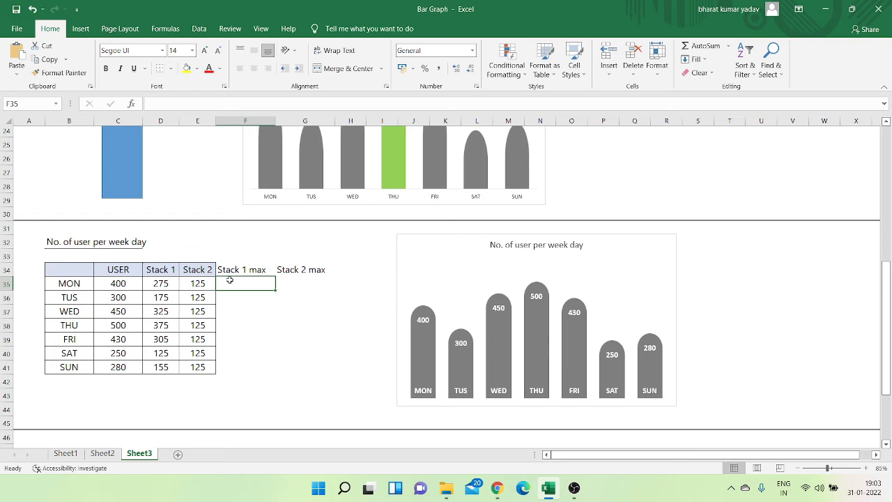
text(=if)
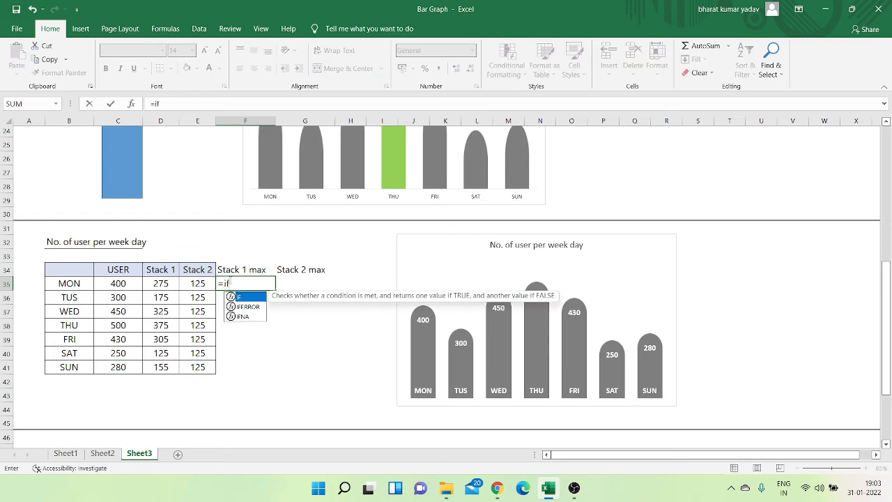
text(()
click(133, 284)
text(=)
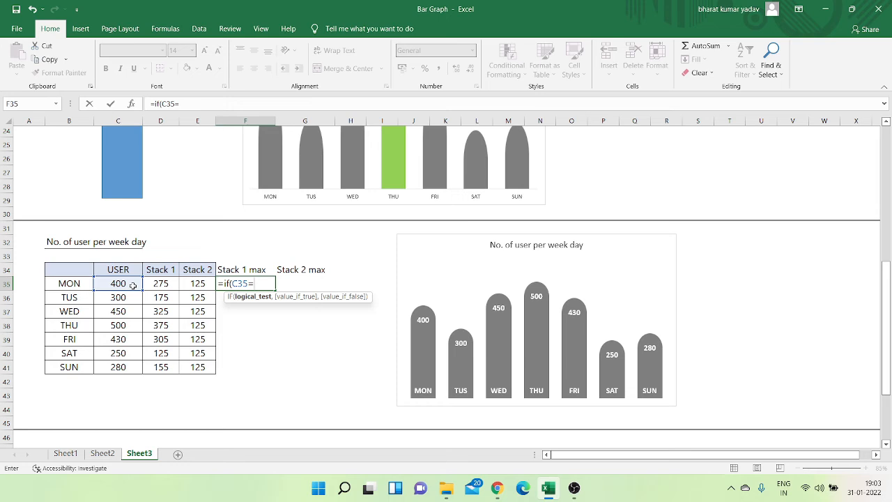
text(max()
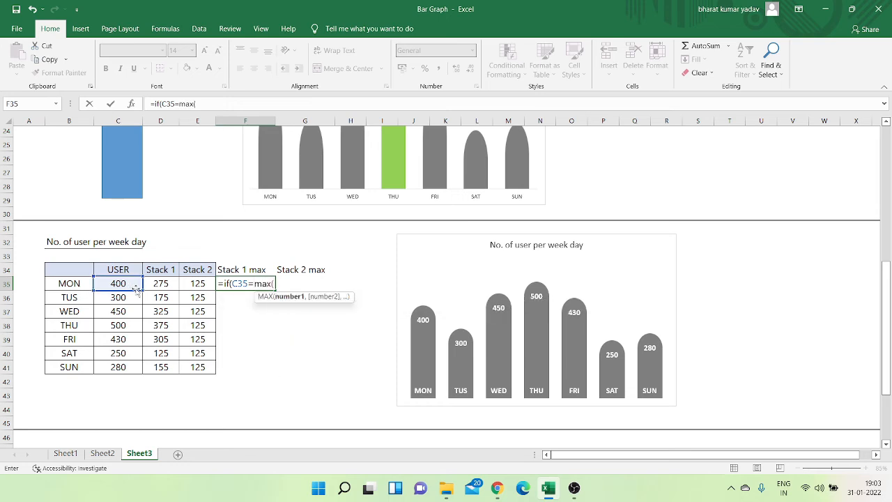
drag(136, 287, 130, 366)
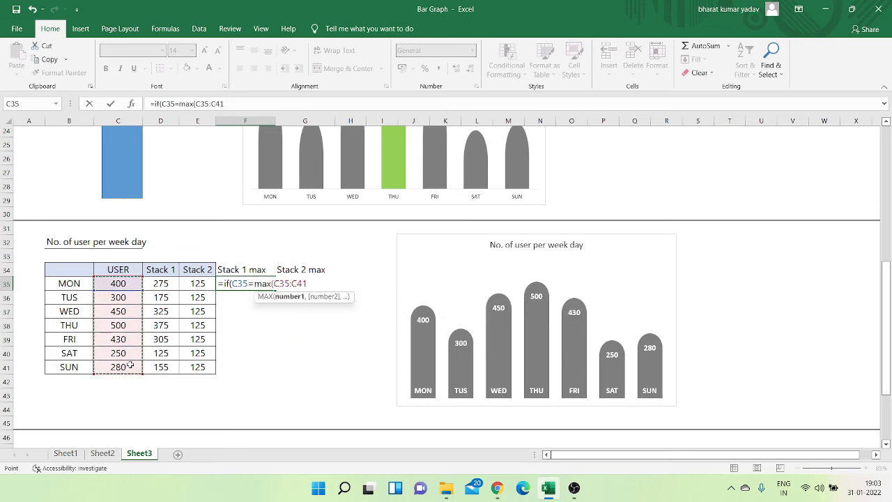
key(F4)
text())
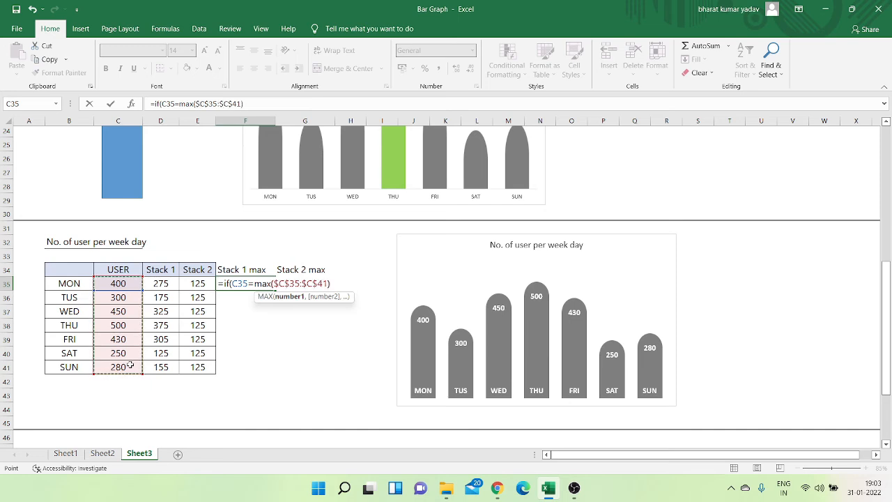
text(,)
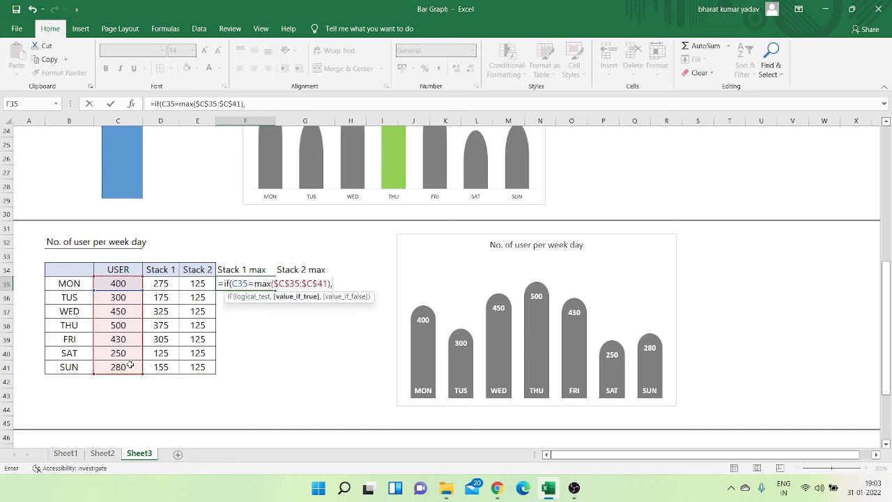
click(156, 285)
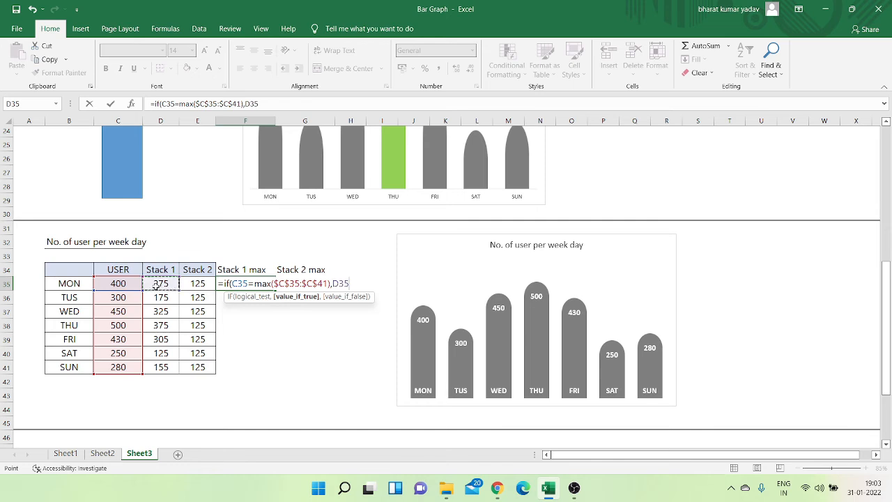
text(,)
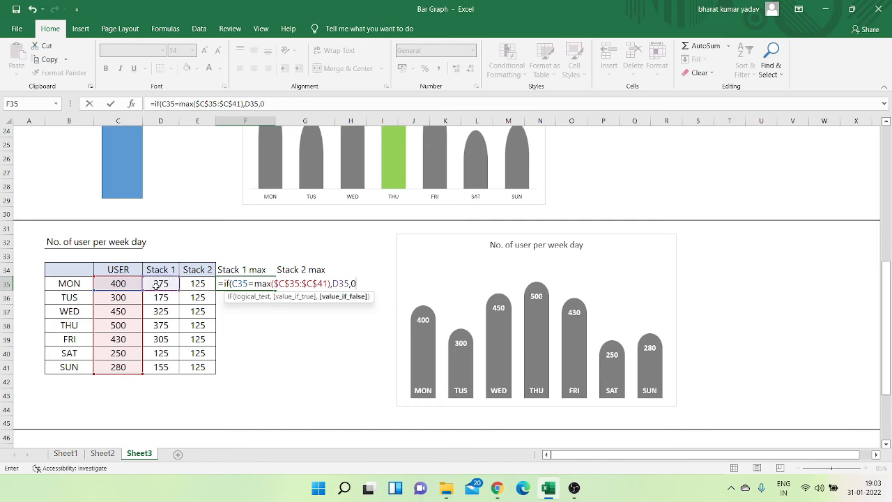
text(0))
key(Return)
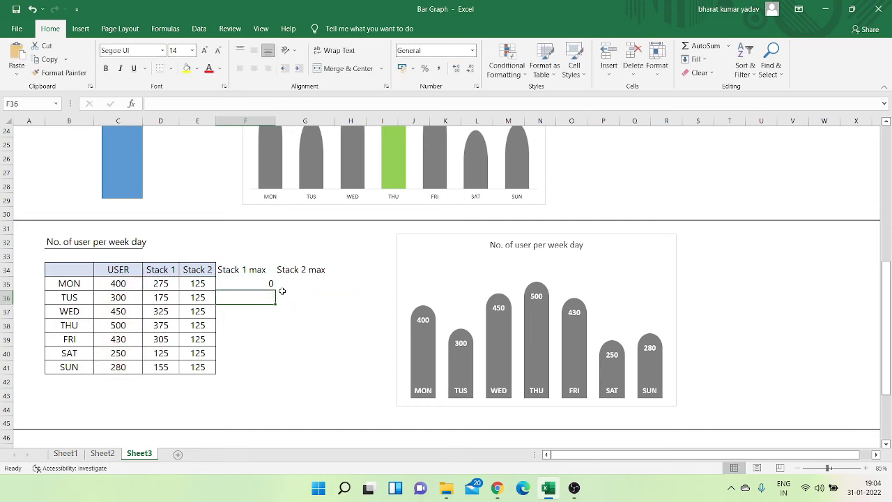
click(260, 283)
double_click(274, 289)
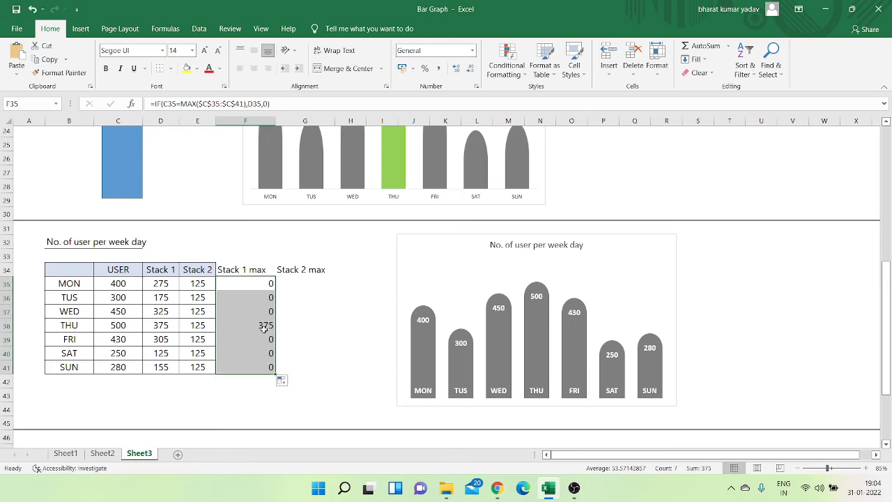
Step: Reuse the Stack 1 max formula in G35 with E35 as the true value, and fill it down to G41
click(288, 284)
click(249, 281)
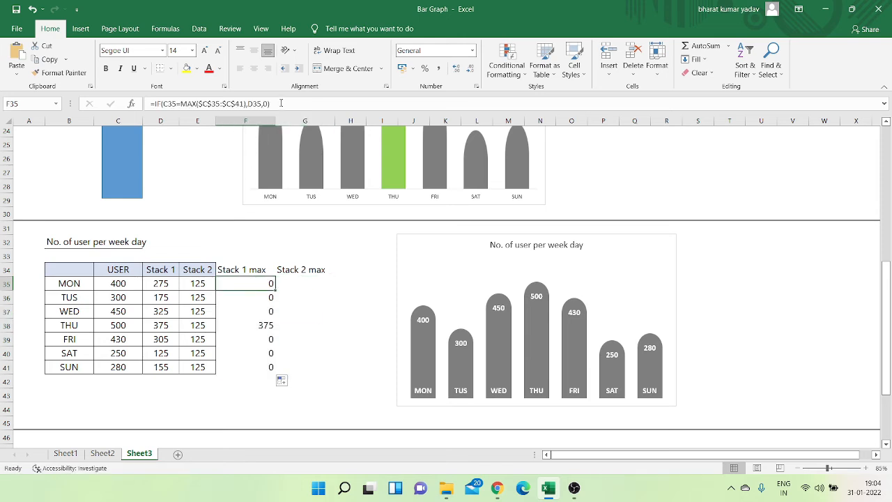
click(281, 104)
key(Escape)
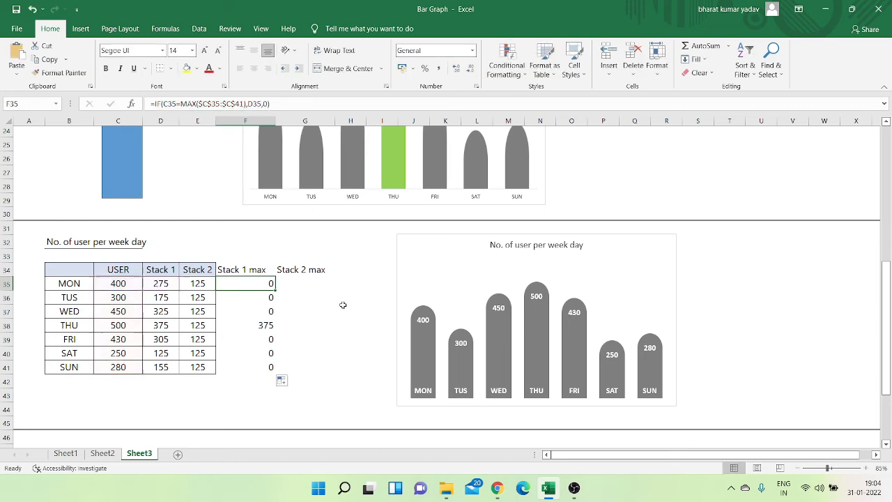
click(296, 283)
double_click(296, 283)
text(=IF(C35=MAX($C$35:$C$41),D35,0))
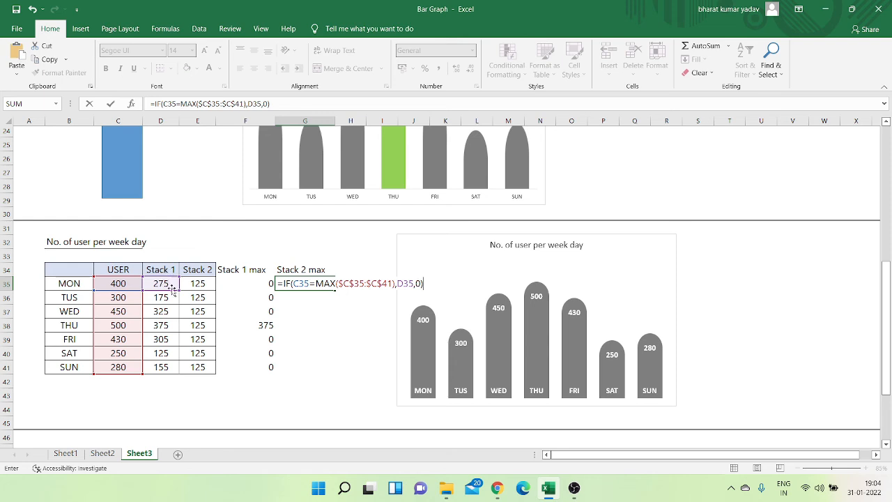
click(195, 297)
click(196, 284)
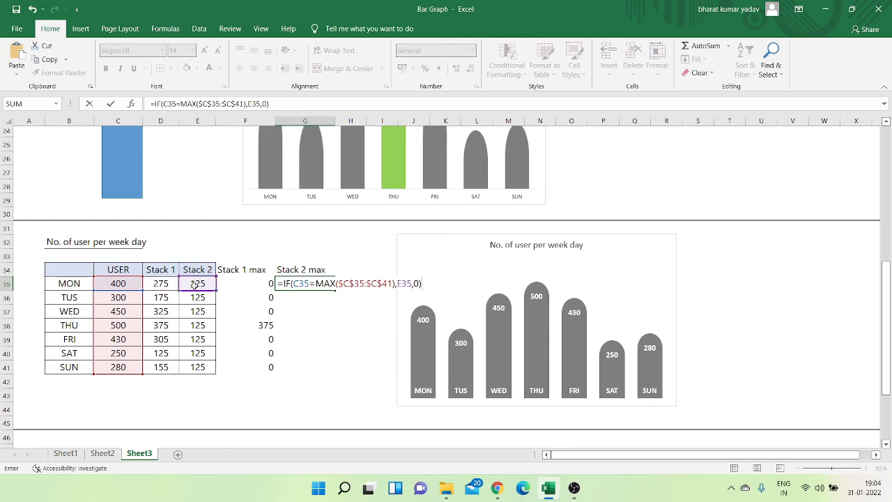
key(Return)
click(298, 288)
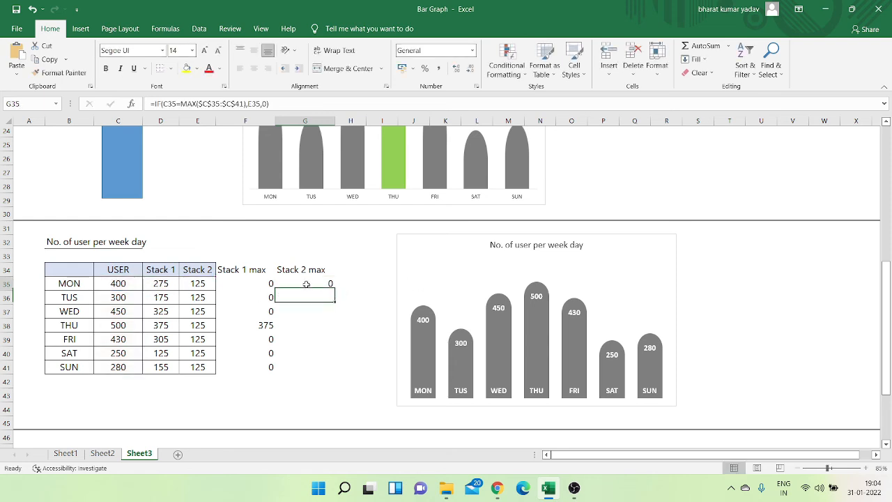
double_click(334, 292)
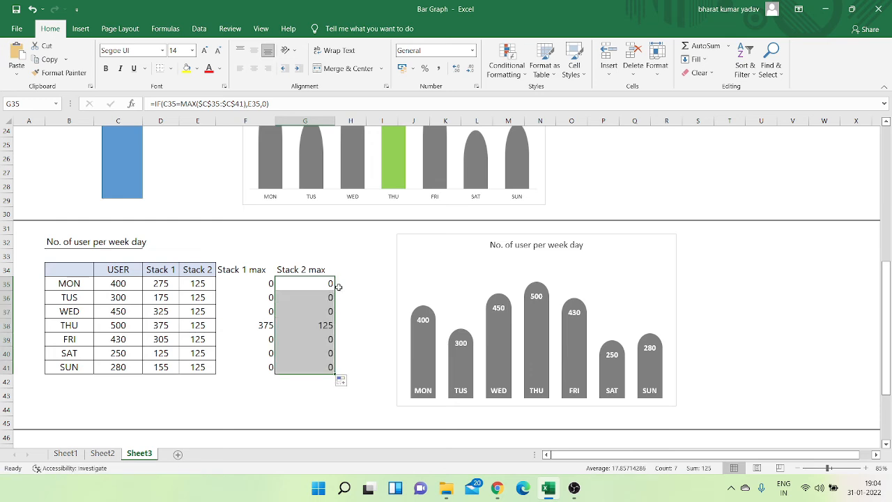
Step: Copy the formatting of the Stack 2 heading onto the two max headings in F34:G34
click(315, 342)
click(183, 270)
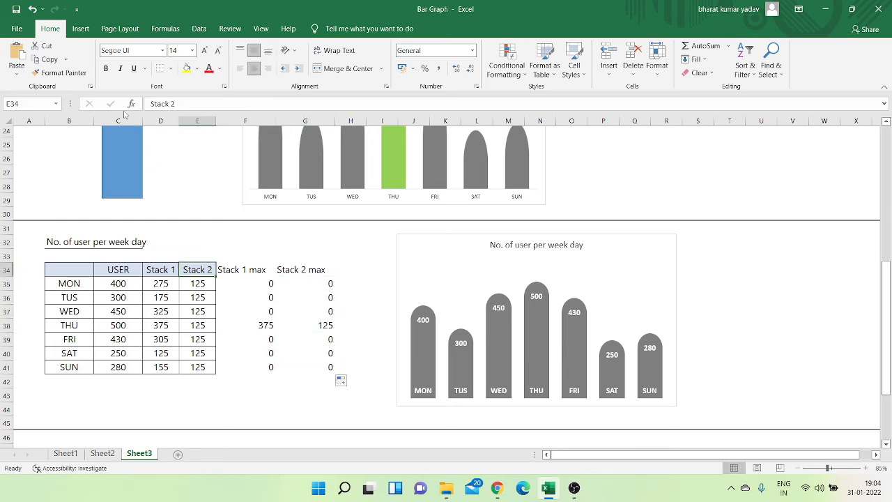
click(60, 73)
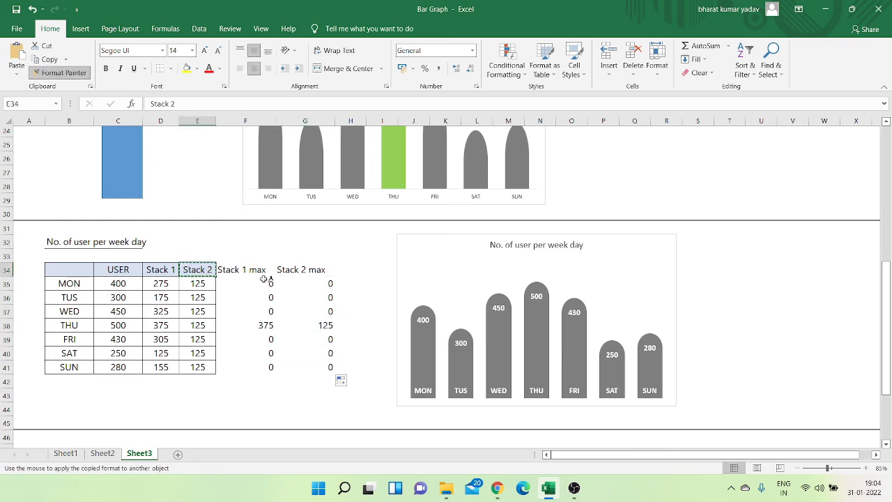
drag(269, 270, 294, 271)
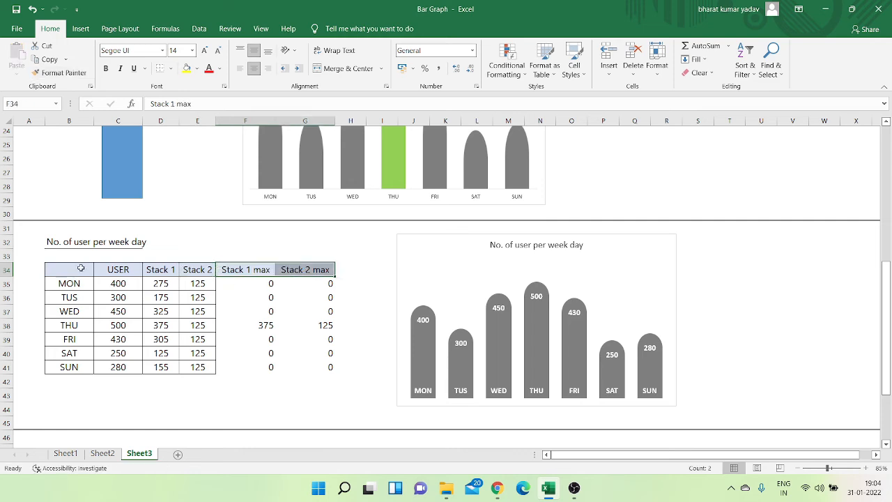
Step: Apply all borders to the stacked data table B34:G41 and centre its contents horizontally
drag(81, 269, 329, 368)
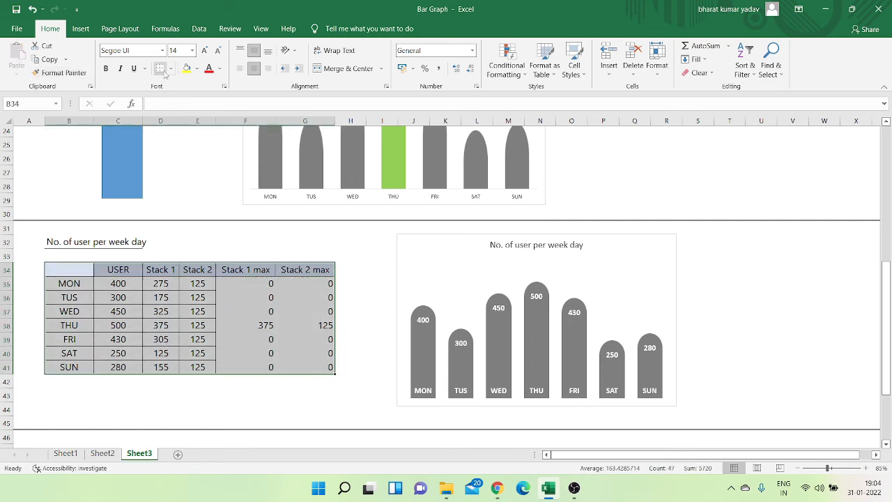
click(170, 69)
click(189, 171)
click(254, 68)
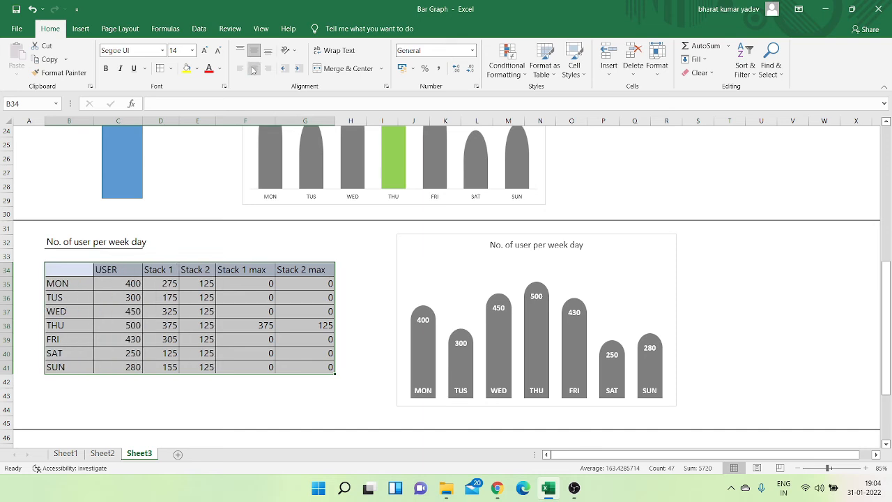
click(254, 68)
Step: Nudge the stacked chart left and add a data series named from F34 with the values F35:F41
drag(408, 288, 395, 287)
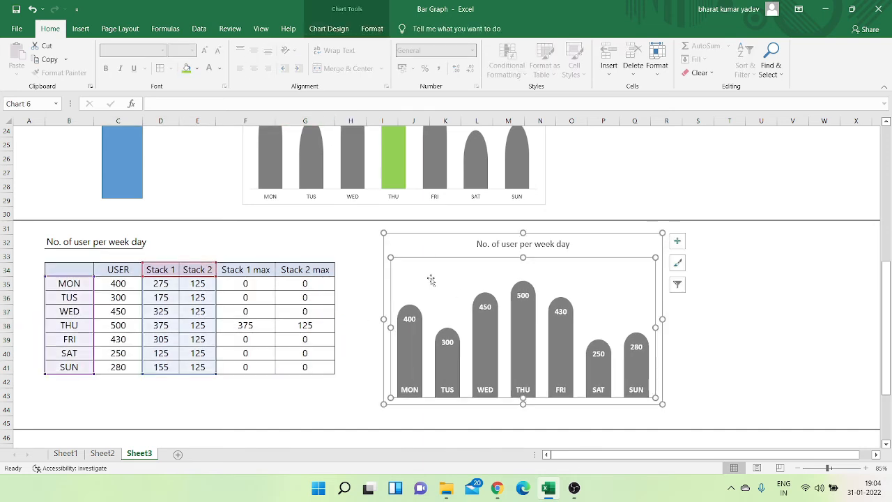
right_click(432, 280)
click(480, 339)
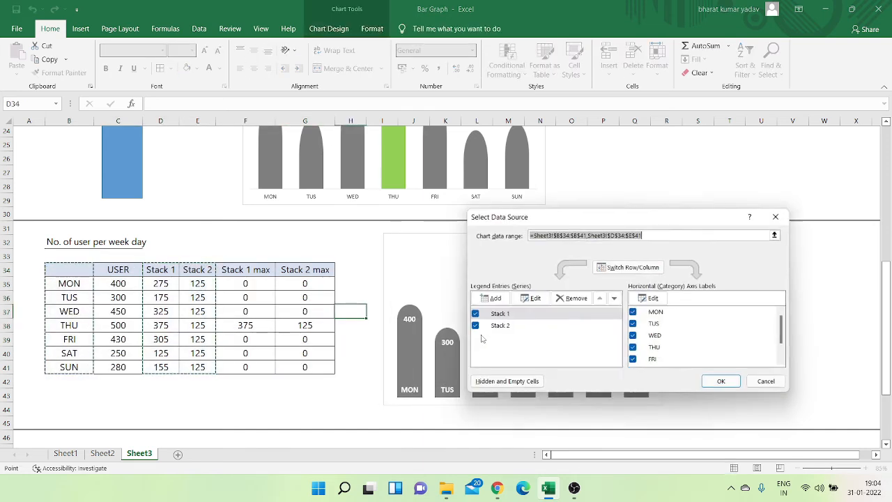
click(491, 299)
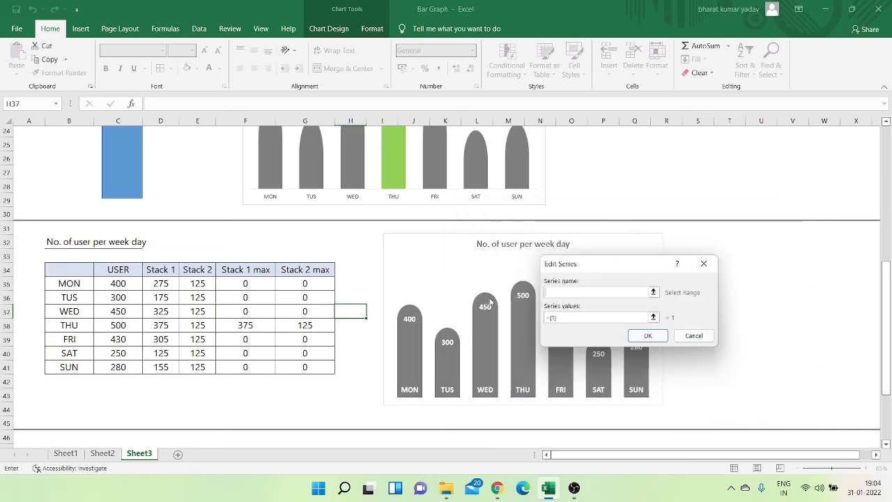
click(562, 294)
click(242, 272)
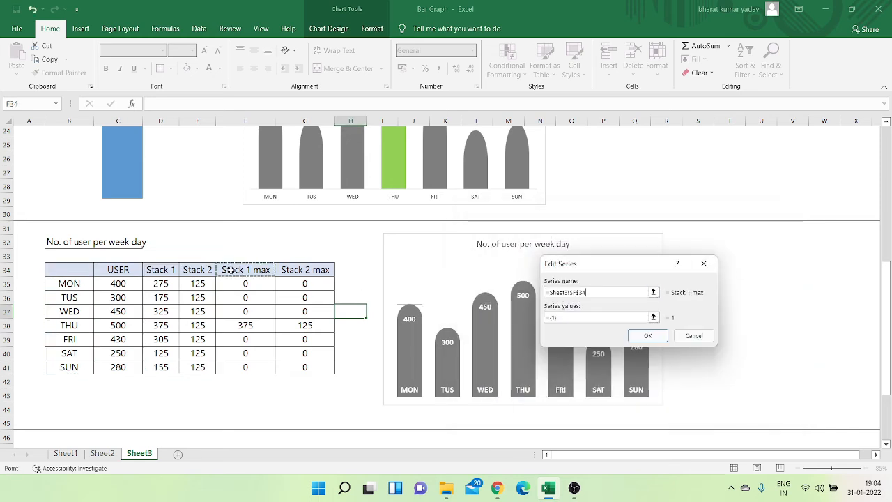
click(653, 317)
drag(252, 285, 249, 367)
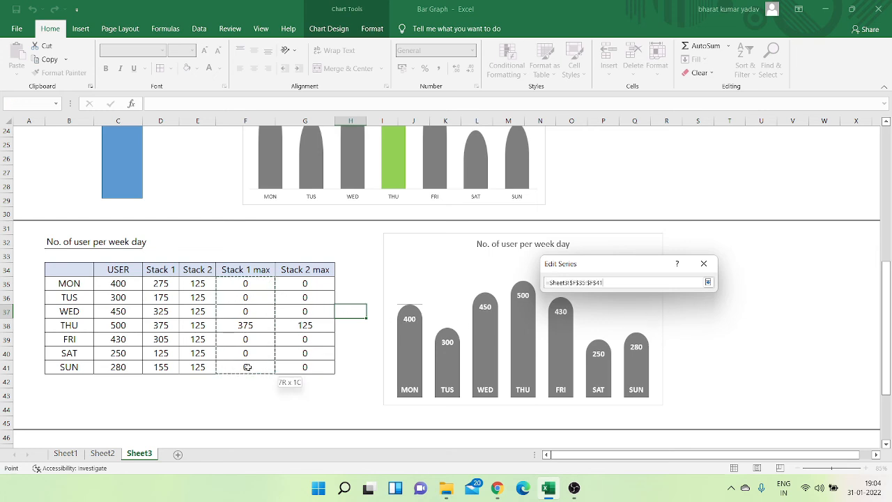
click(708, 282)
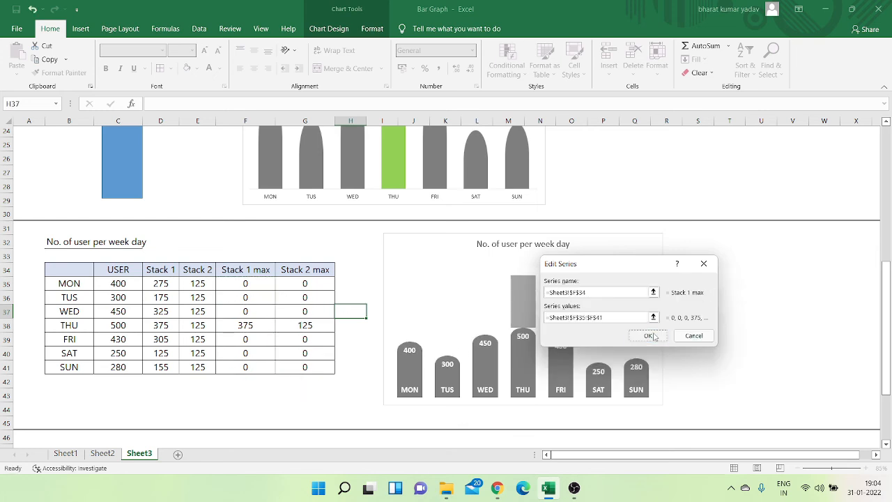
click(648, 335)
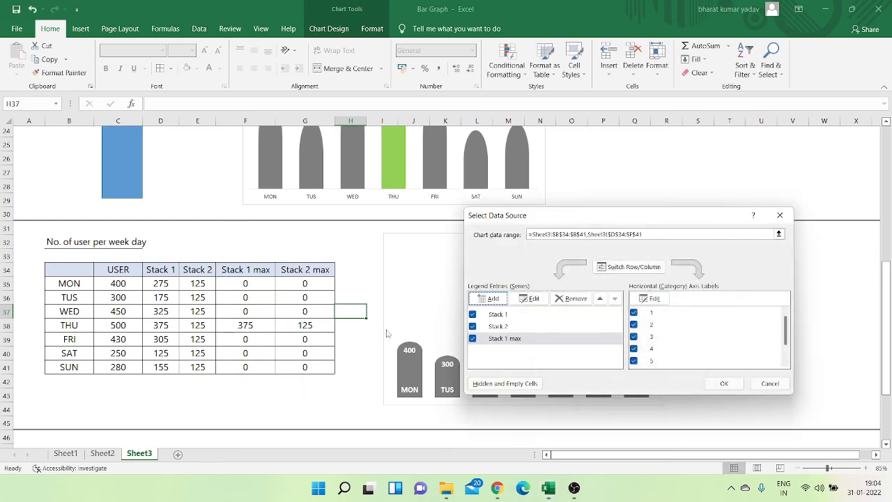
Step: Add another series to the stacked chart, named from G34 with the values G35:G41
click(494, 300)
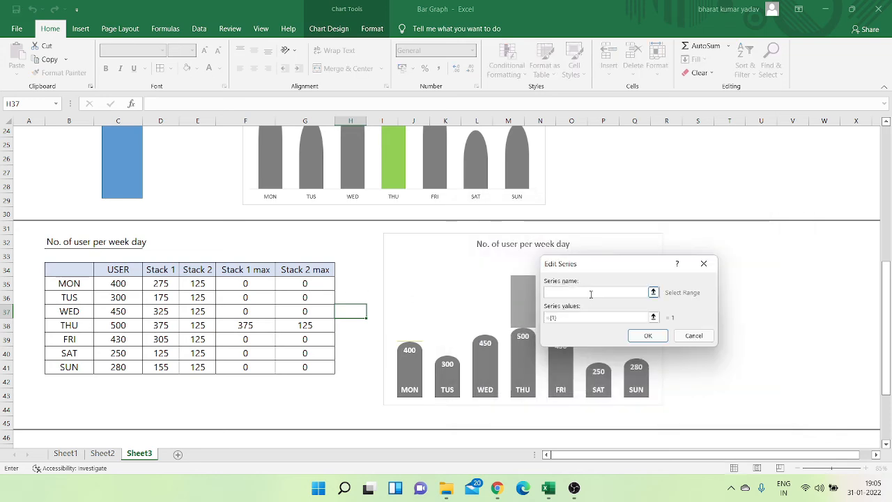
click(286, 269)
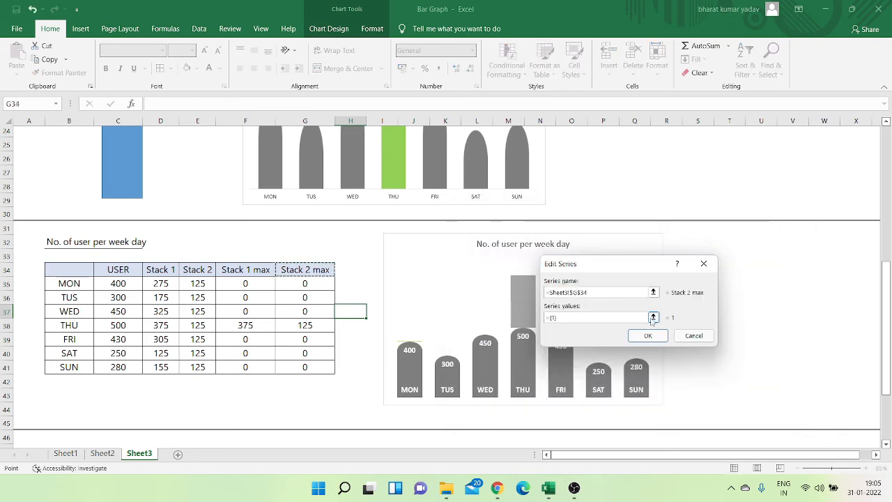
drag(323, 300, 314, 367)
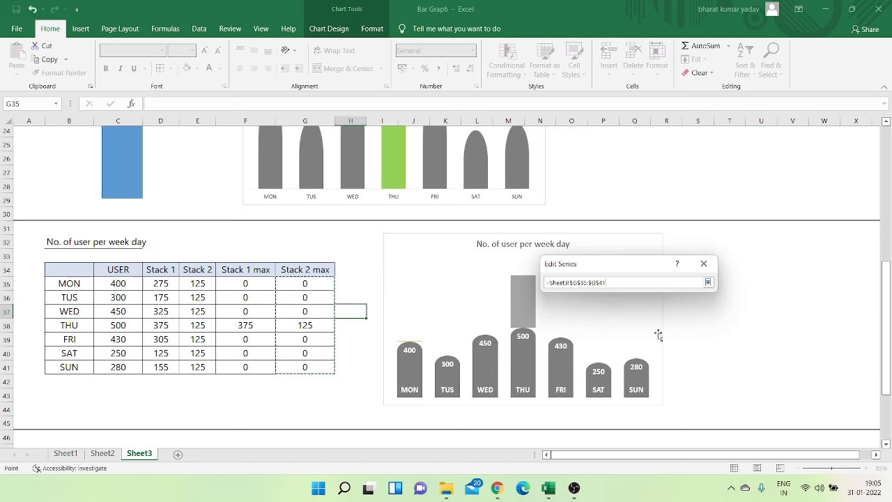
click(708, 281)
click(649, 336)
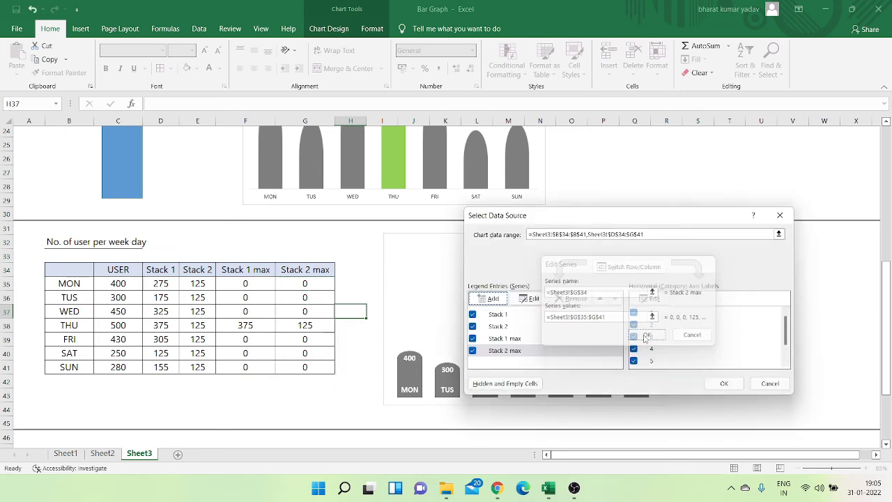
Step: Accept the added series for the stacked chart and review the series options of the green MAX column in the first chart
click(729, 384)
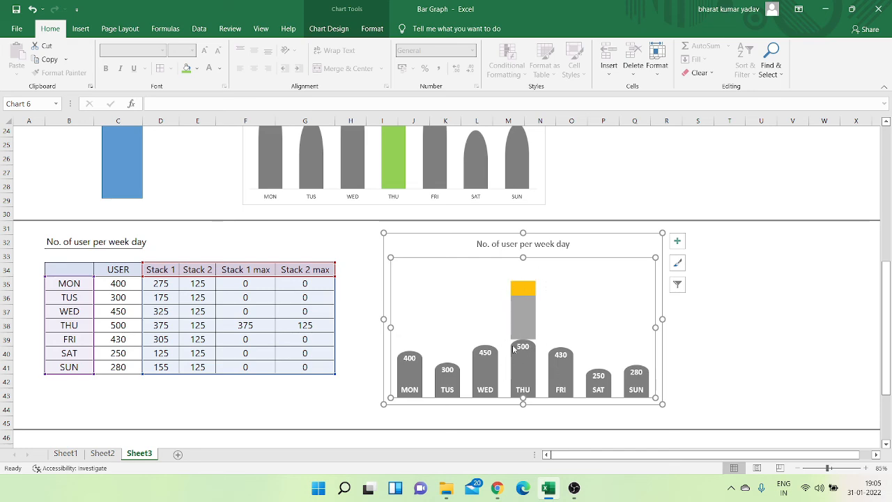
scroll(434, 342, up, 5)
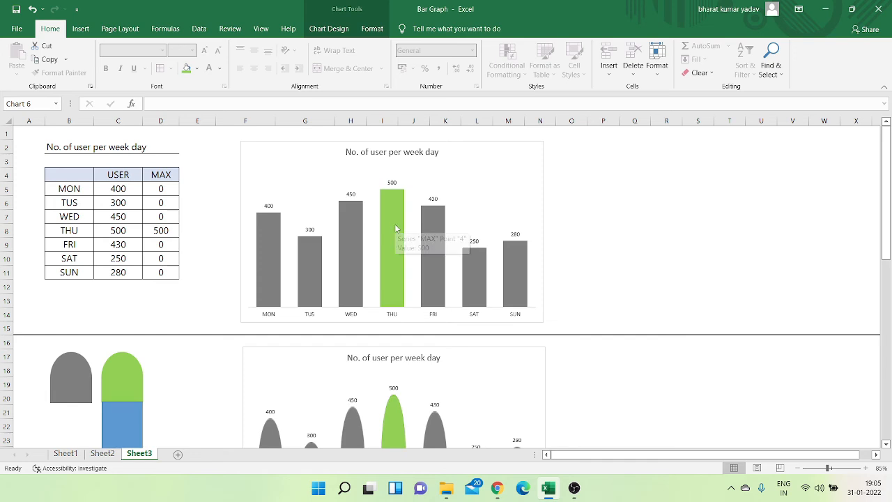
double_click(393, 222)
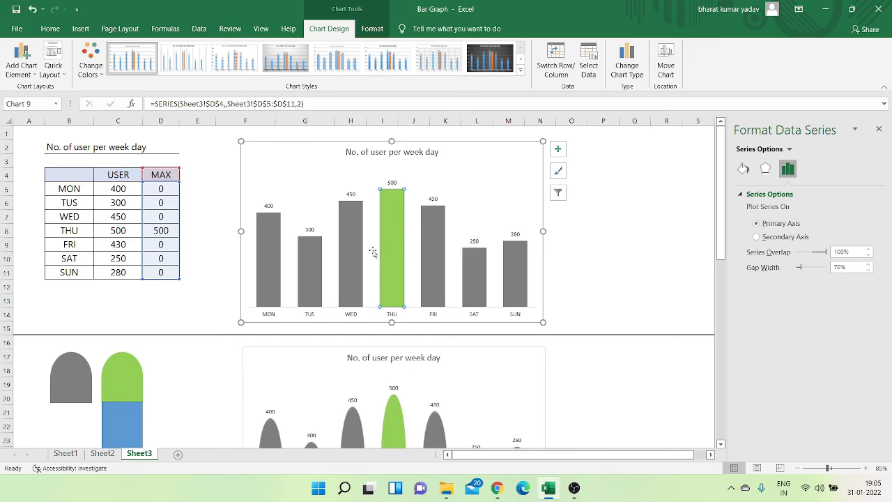
scroll(498, 253, down, 9)
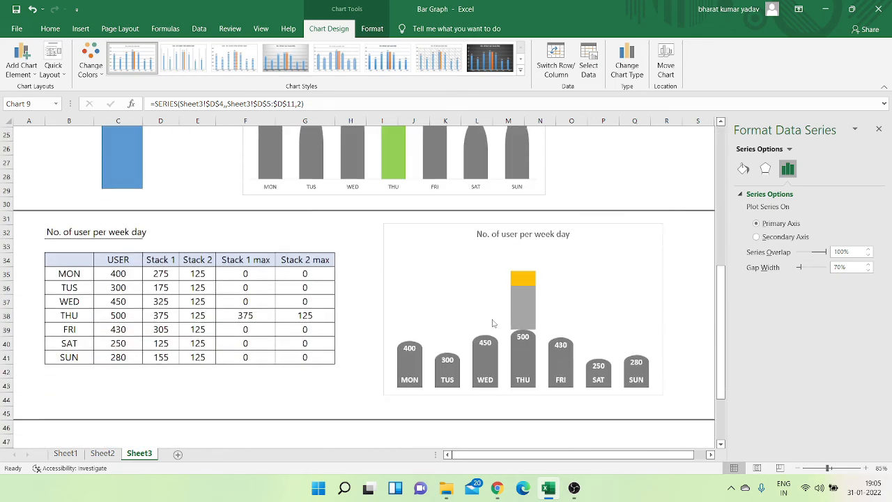
Step: Shift the stacked chart slightly left, enlarge it by its lower corner and close the series formatting pane
click(472, 270)
drag(579, 198, 569, 198)
drag(652, 365, 676, 372)
click(880, 131)
Step: Change the stacked chart to a Combo type with Stack 1 max and Stack 2 max plotted on the secondary axis
click(589, 239)
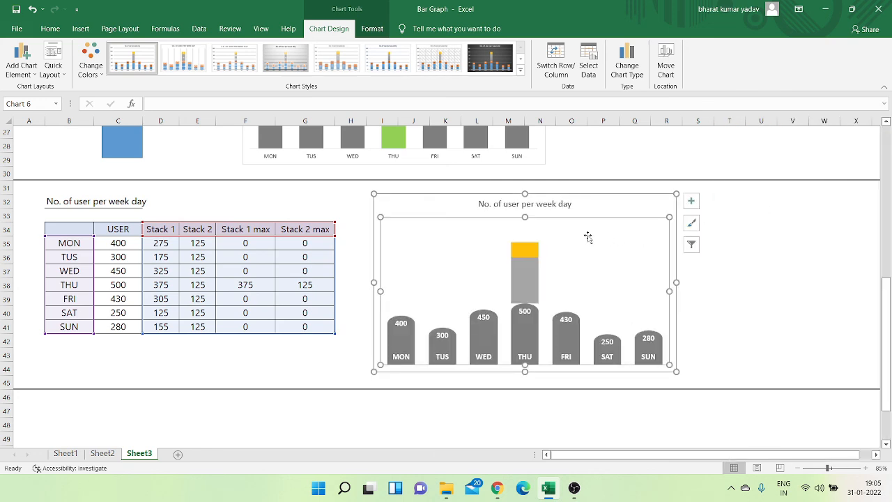
right_click(589, 244)
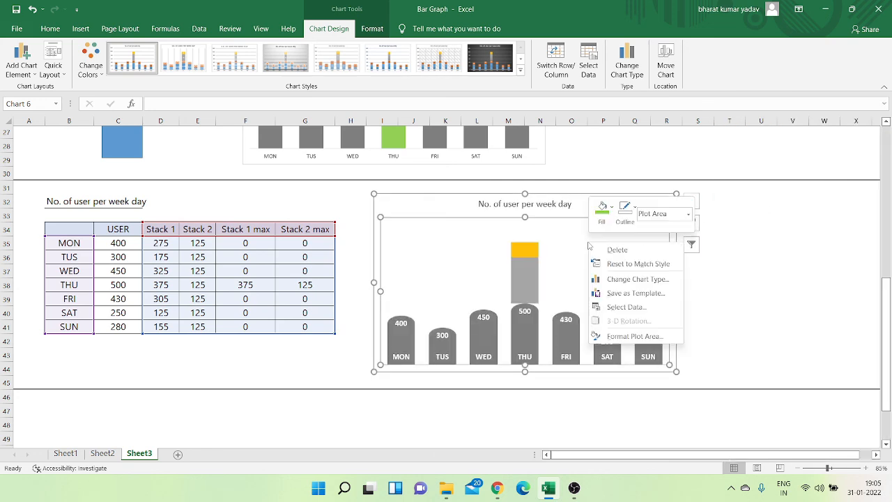
click(636, 279)
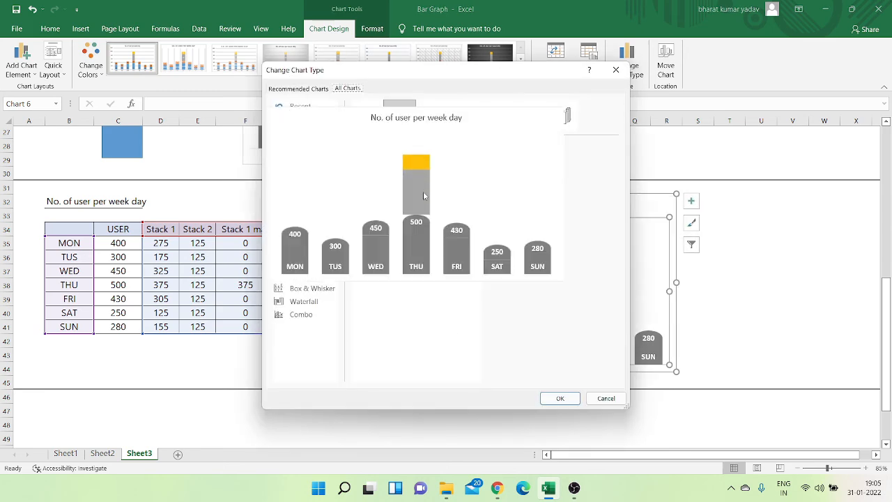
click(310, 318)
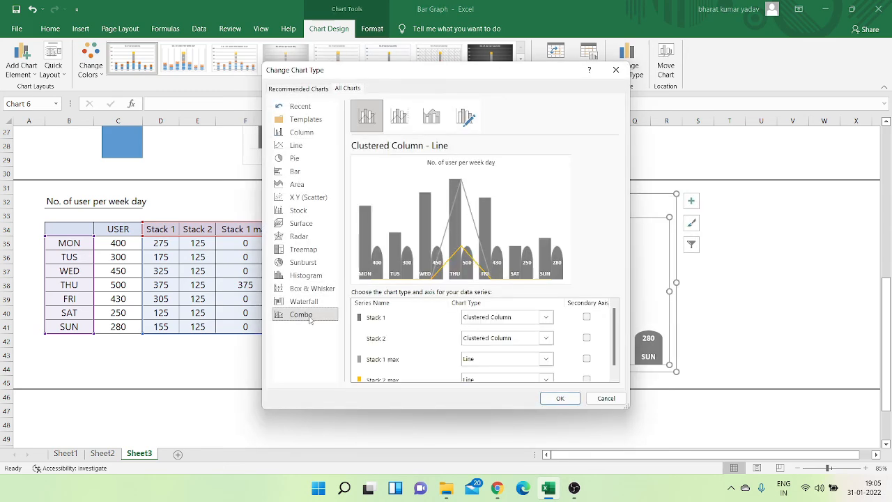
scroll(615, 337, down, 1)
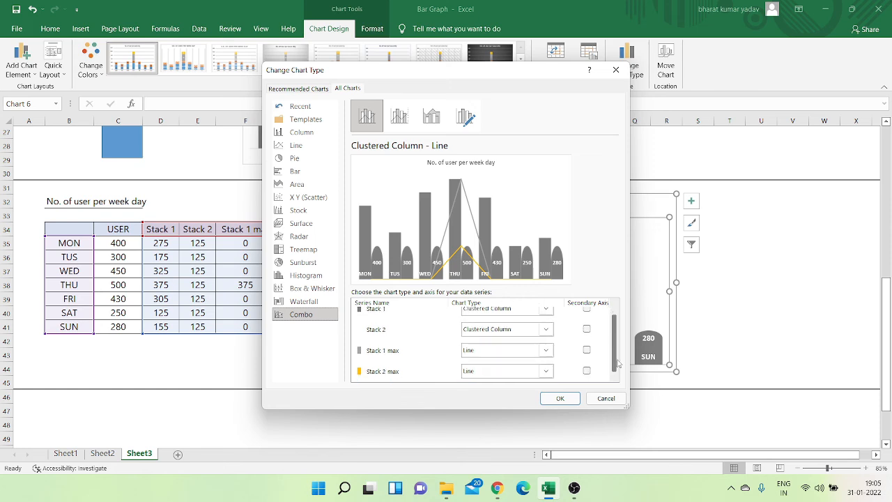
click(587, 350)
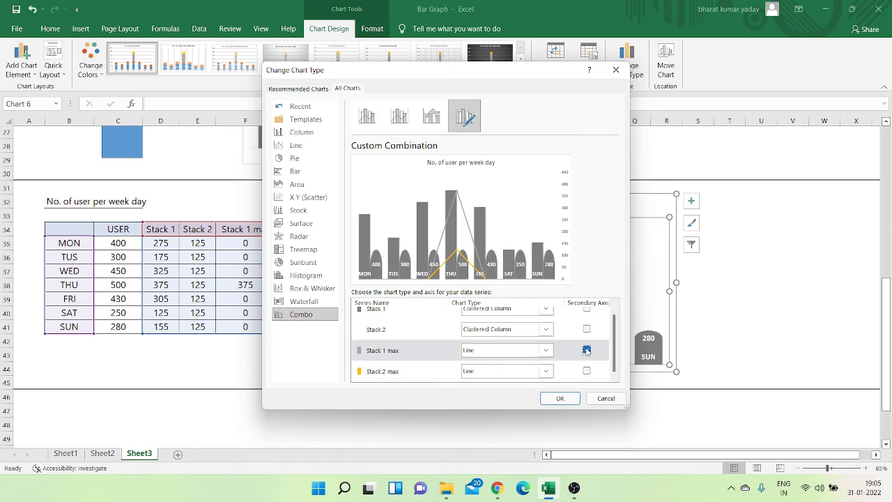
click(587, 371)
Step: Set both max series and both base series of the combo chart to Stacked Column and apply the chart type
click(548, 349)
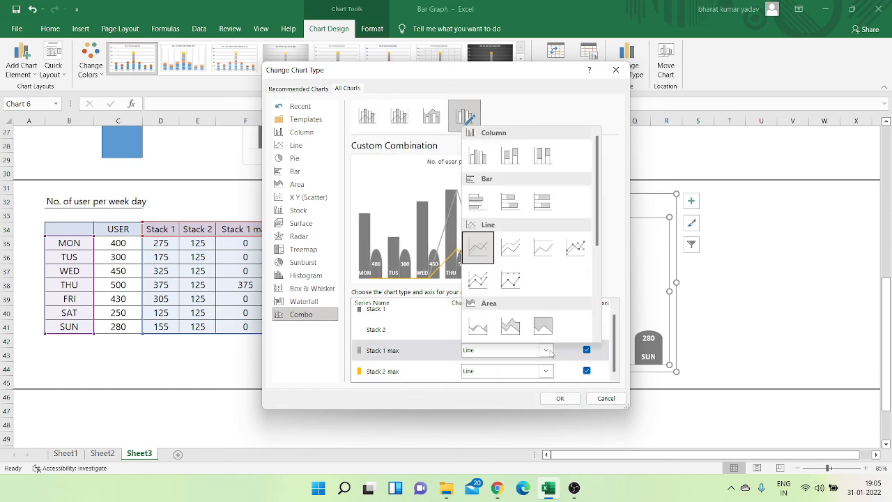
click(510, 156)
click(548, 371)
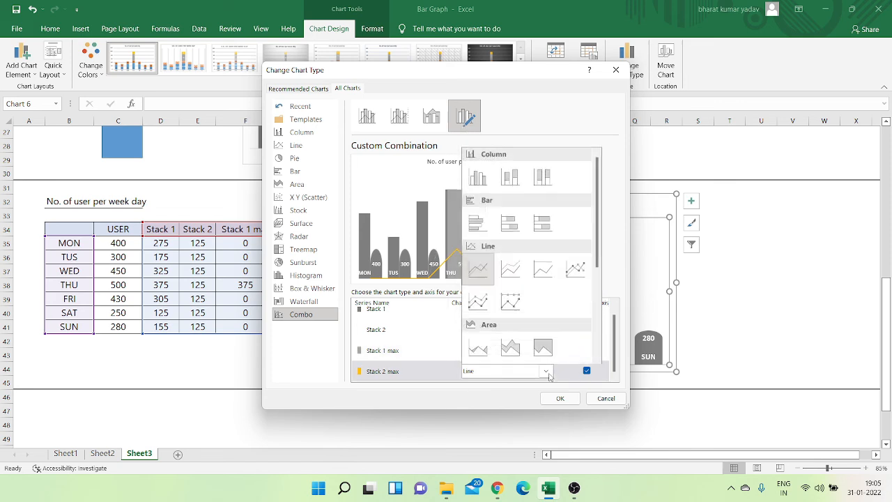
click(511, 176)
scroll(526, 328, up, 1)
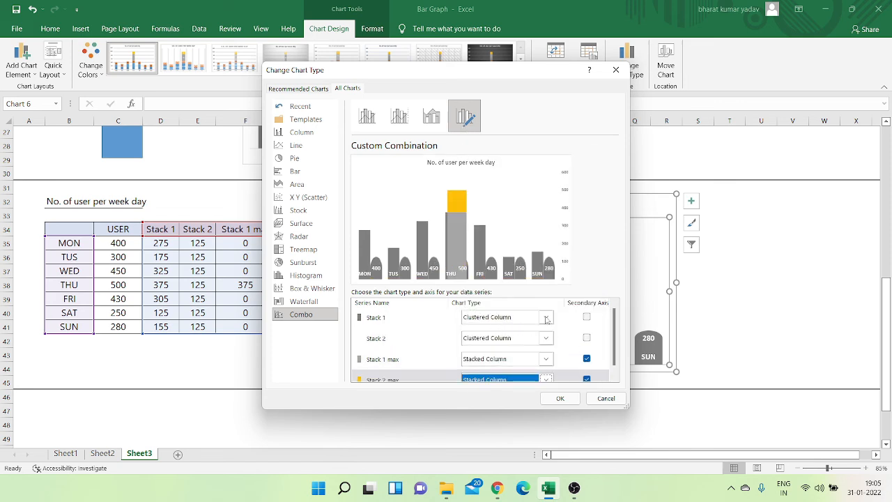
click(547, 318)
click(510, 123)
click(547, 339)
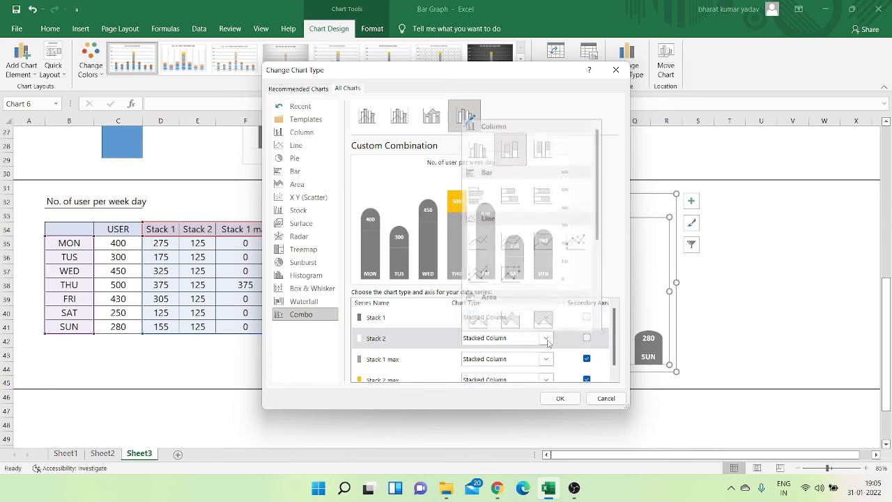
click(511, 143)
click(561, 398)
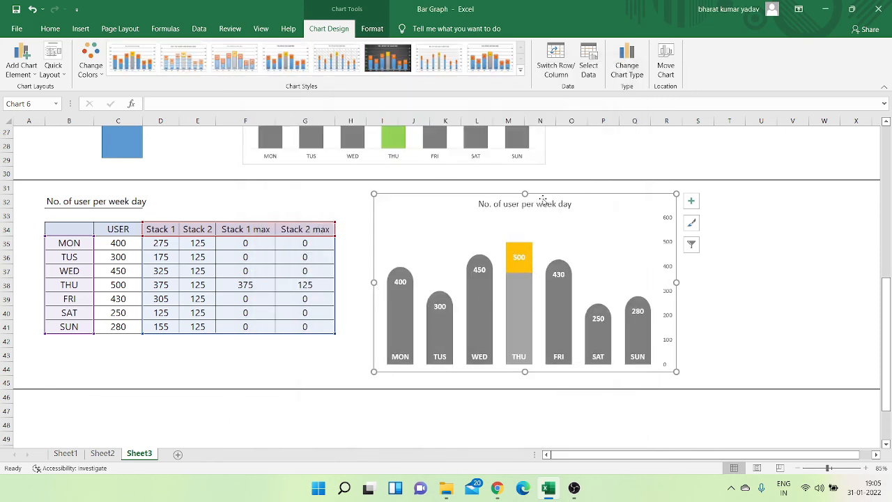
Step: Move the stacked chart slightly right and review the Thursday stack and max values in row 38
drag(551, 193, 574, 193)
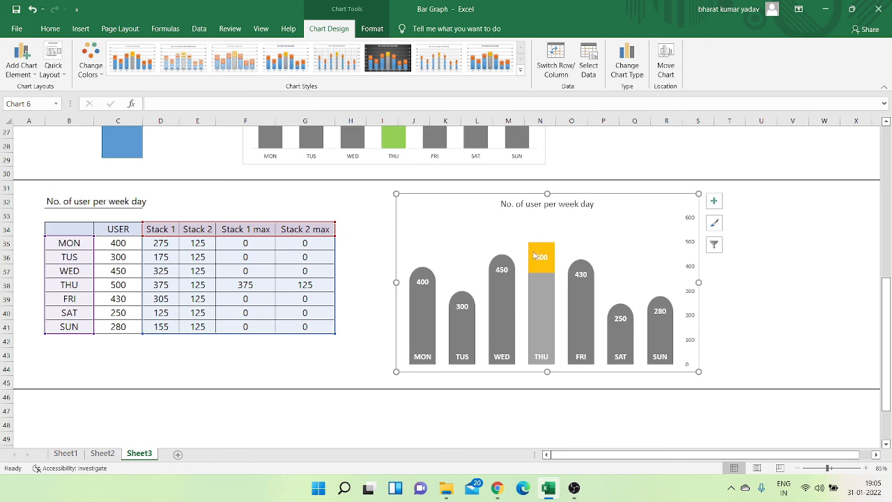
key(Escape)
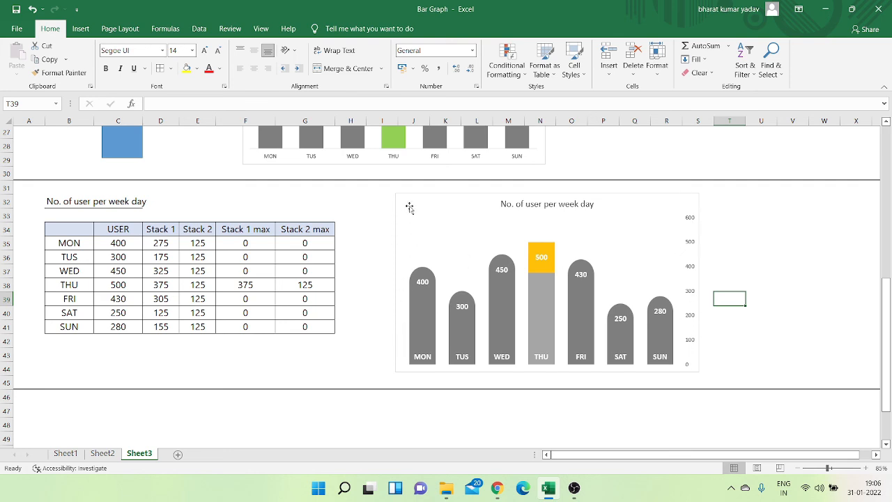
click(170, 286)
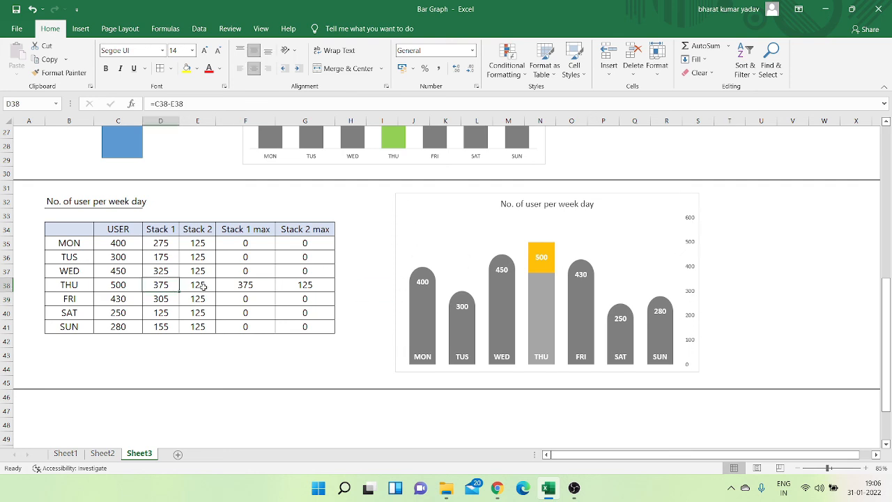
click(204, 287)
click(233, 285)
click(295, 289)
drag(162, 285, 294, 284)
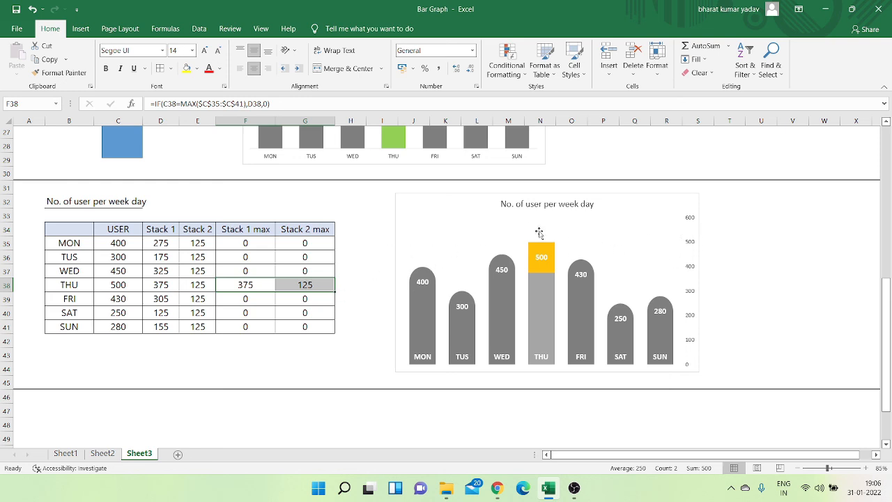
Step: Delete the secondary value axis from the stacked chart and fill the Stack 1 max series with light green
click(695, 244)
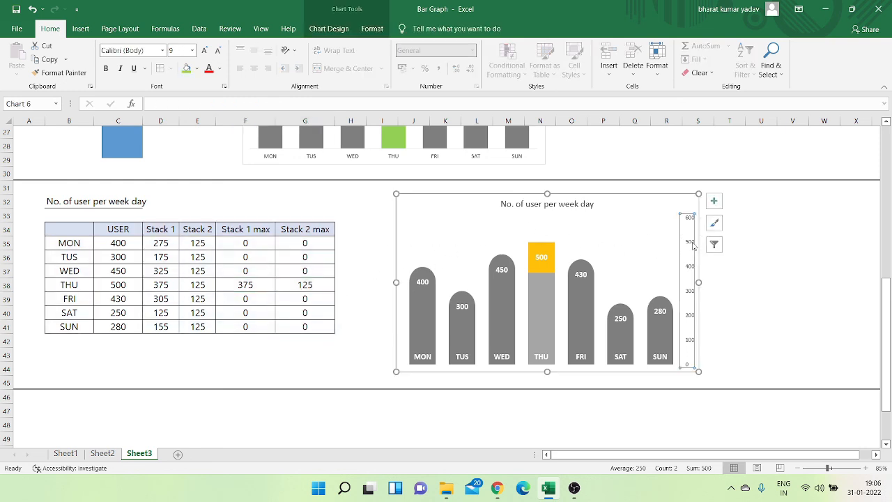
key(Delete)
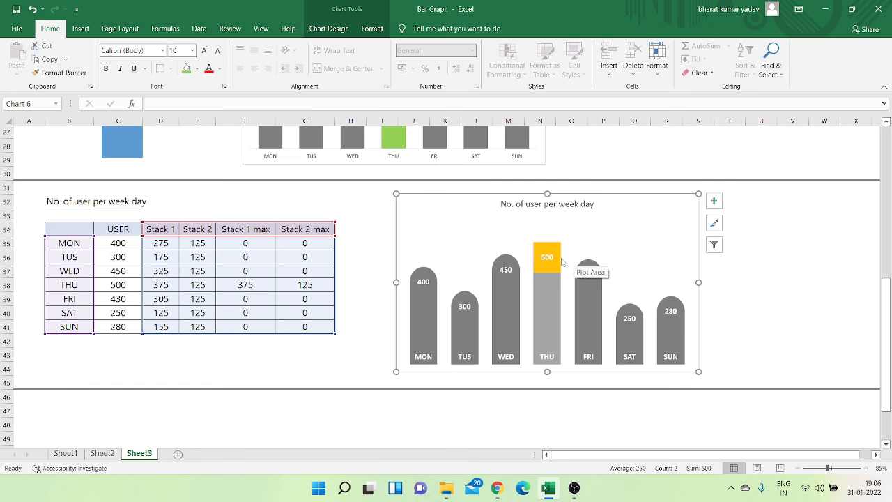
click(550, 296)
right_click(550, 295)
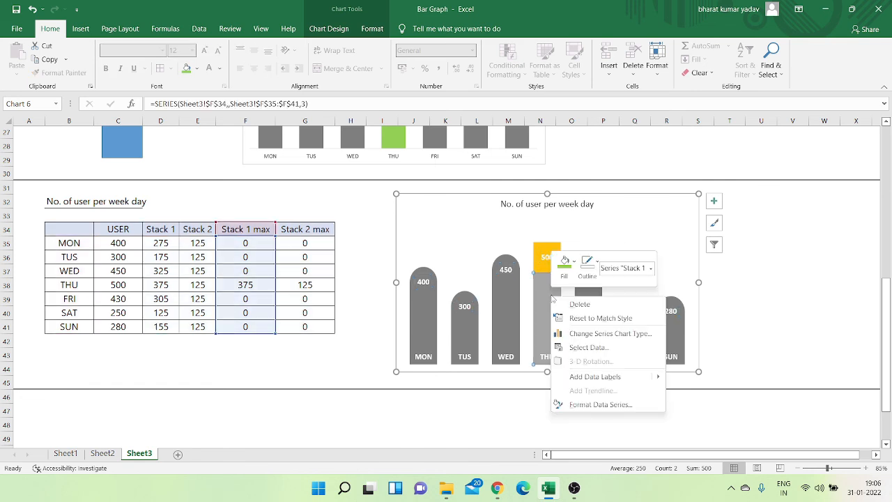
click(565, 276)
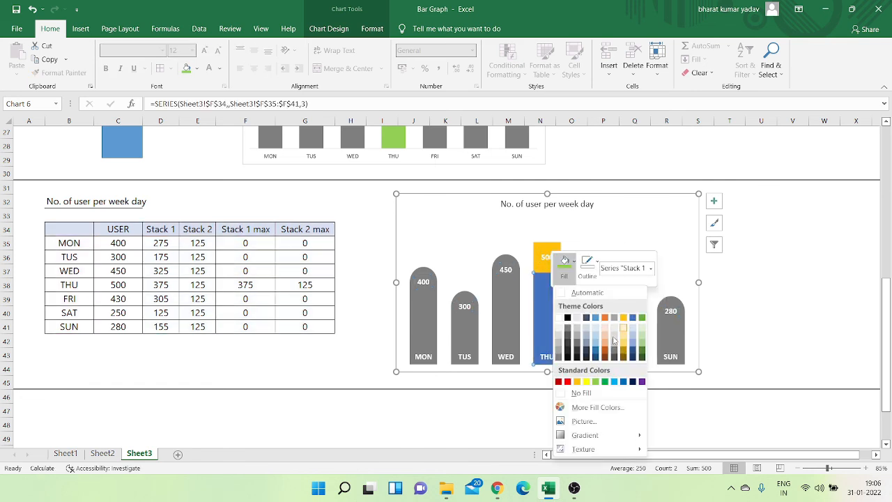
click(596, 381)
click(729, 311)
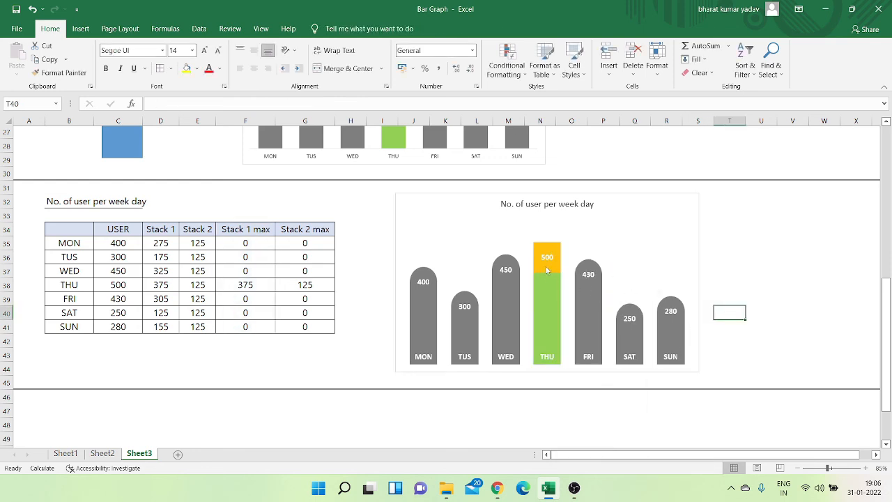
Step: Copy the green rounded-top shape and paste it onto the Stack 2 max series as its fill
click(550, 249)
scroll(150, 209, up, 5)
click(121, 215)
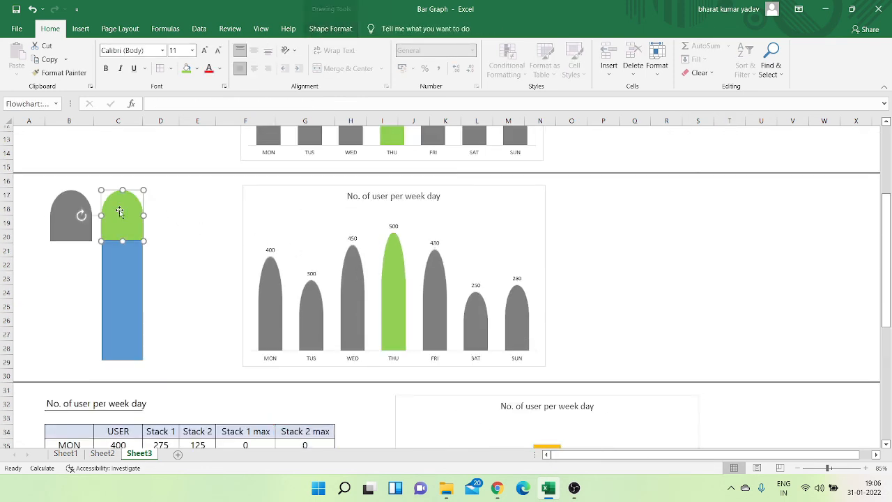
key(ctrl+c)
scroll(197, 258, down, 5)
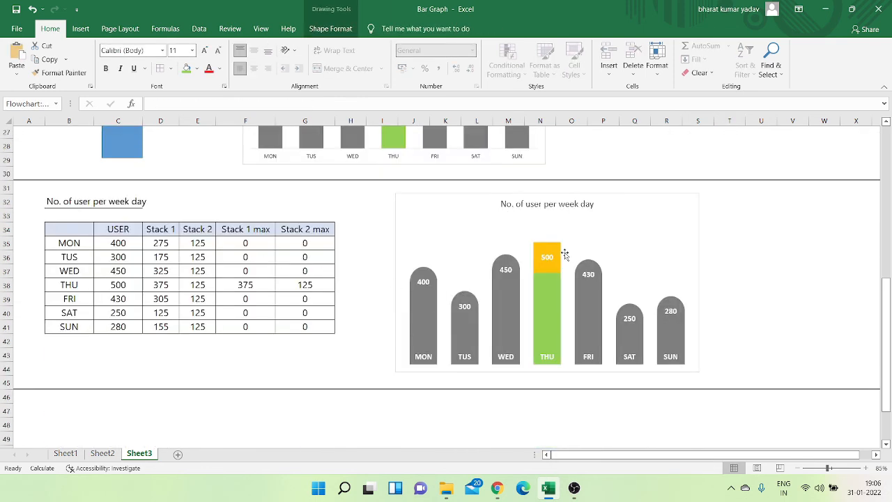
click(557, 254)
key(ctrl+v)
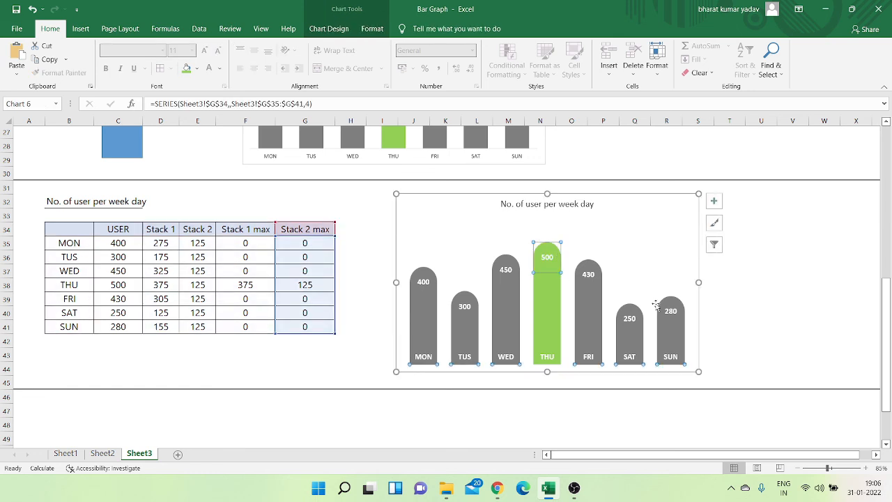
click(735, 296)
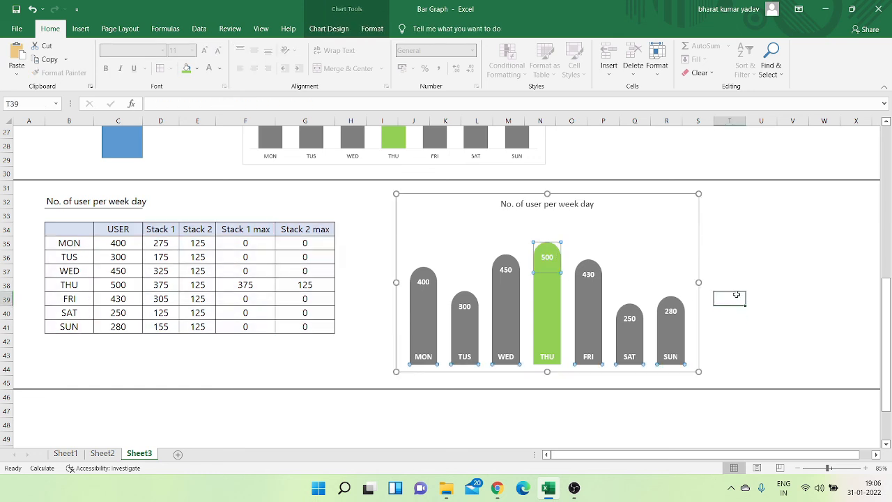
Step: Set Tuesday's user count in C36 to 600 to test the highlighting of the highest day
click(687, 200)
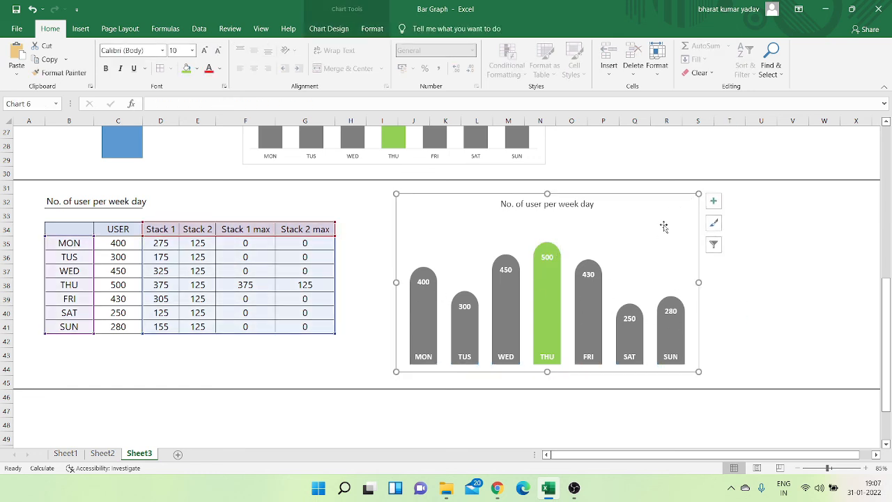
click(158, 354)
click(117, 257)
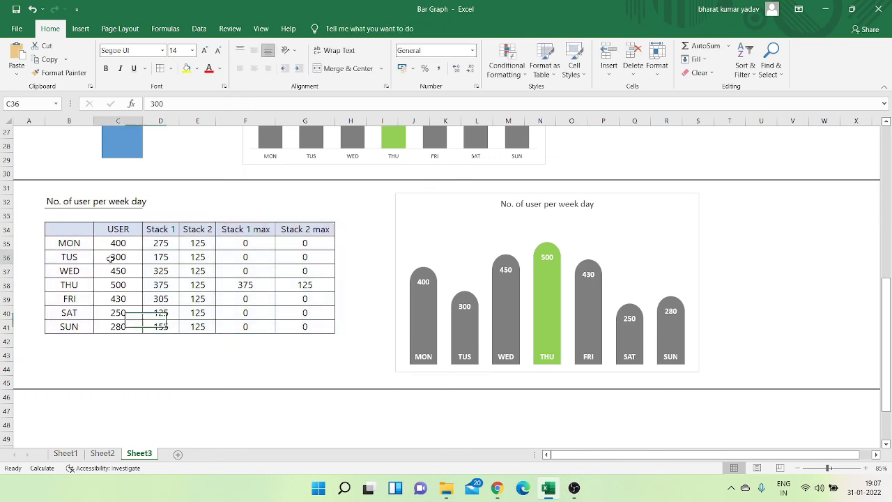
text(600)
key(Return)
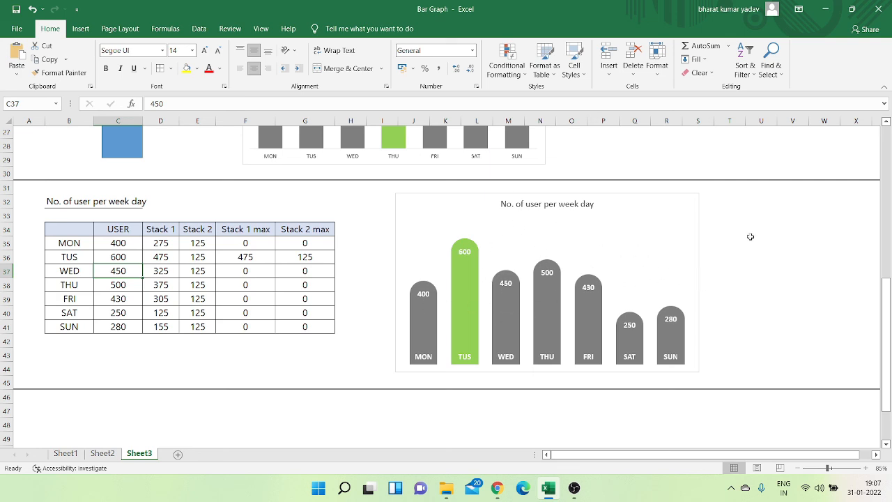
Step: Paste a copy of the stacked chart at P2 and align it beside the first column chart
click(700, 214)
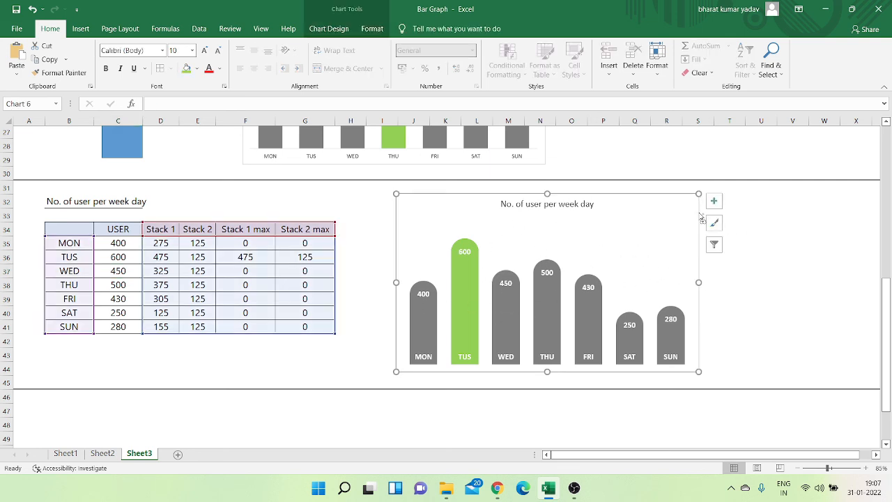
key(ctrl+c)
scroll(680, 230, up, 9)
click(605, 148)
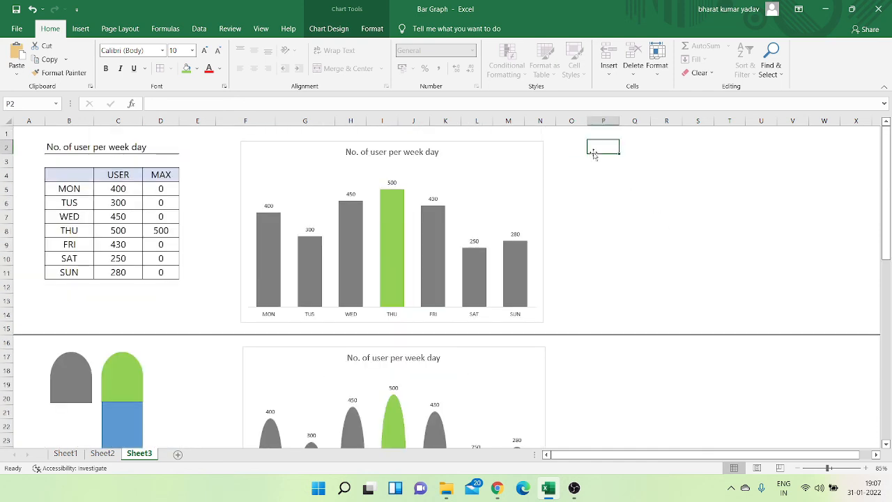
key(ctrl+v)
drag(619, 145, 594, 145)
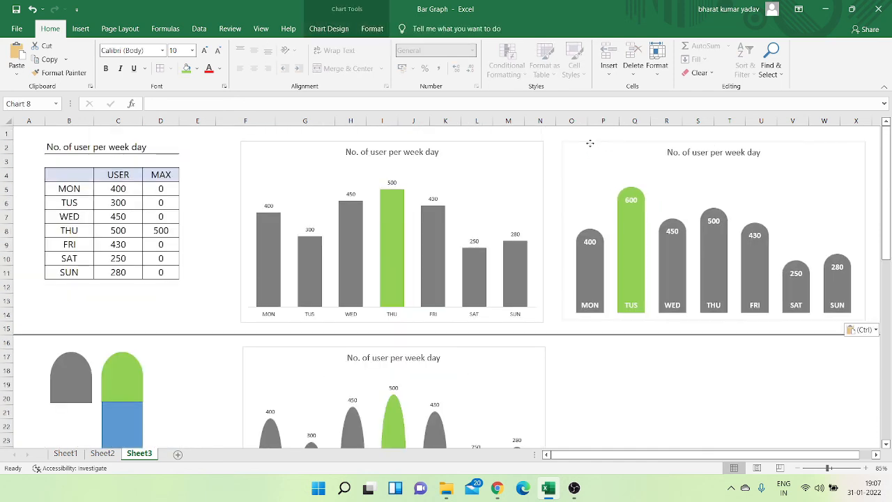
Step: Remove the chart area outline from the first column chart and from the copied stacked chart
right_click(523, 139)
click(561, 106)
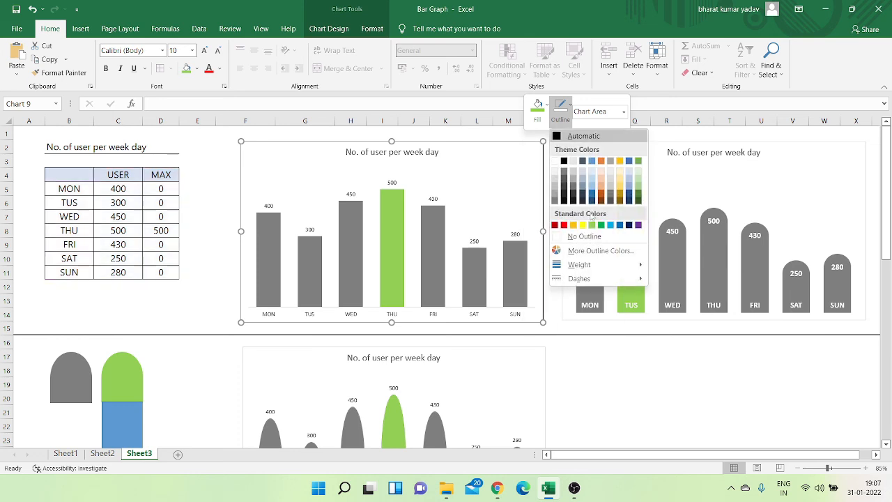
click(584, 236)
click(586, 143)
right_click(586, 144)
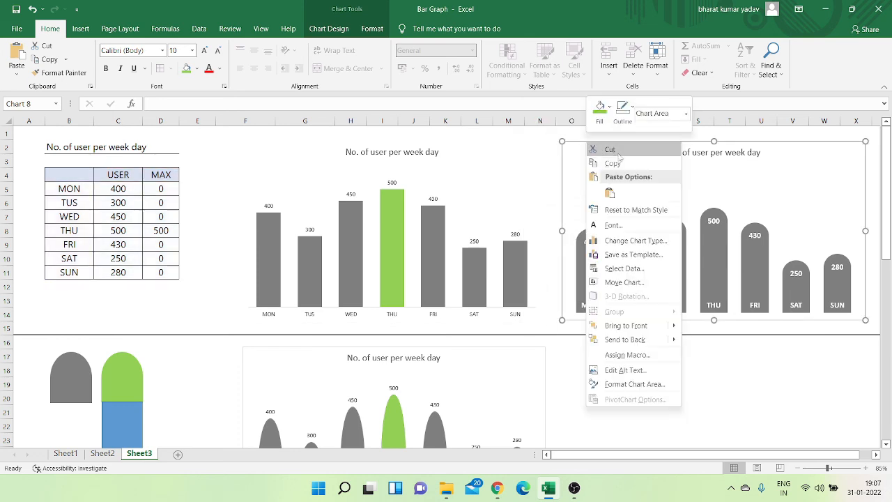
click(623, 124)
click(628, 239)
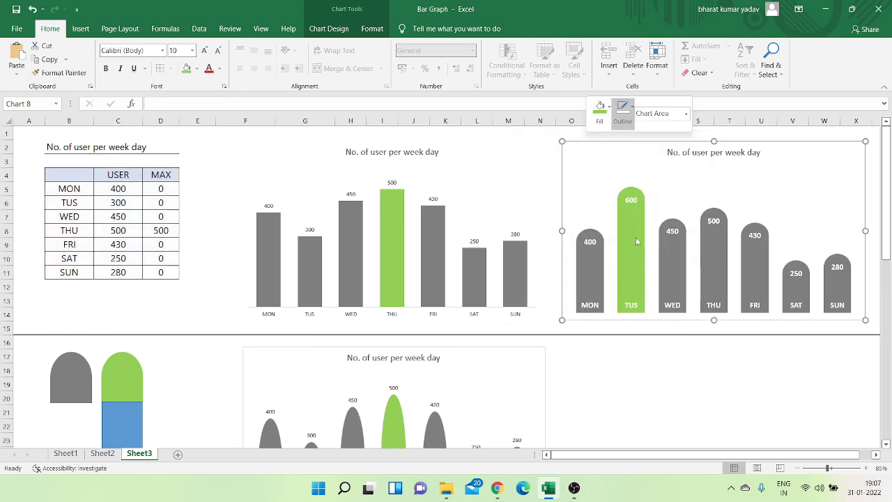
click(663, 357)
Step: Move the copied stacked chart slightly right to widen the gap to the first chart and deselect it
scroll(815, 460, right, 3)
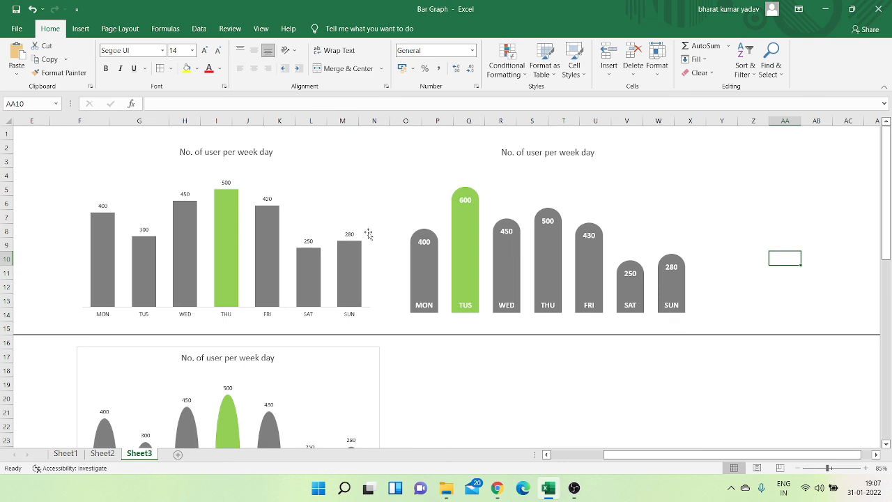
click(427, 195)
click(426, 144)
drag(426, 144, 456, 142)
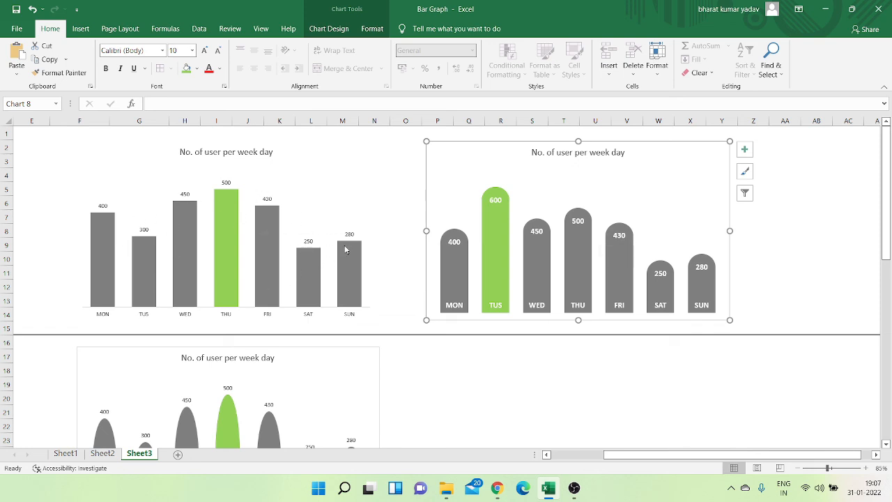
click(522, 370)
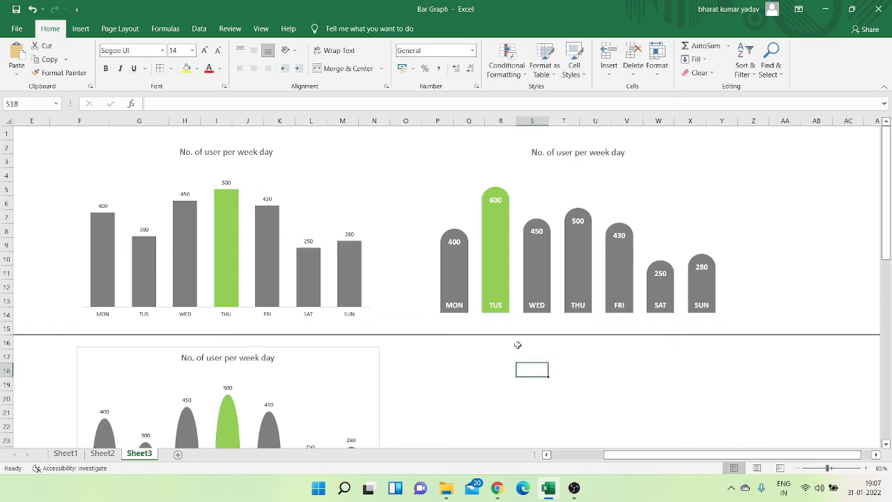